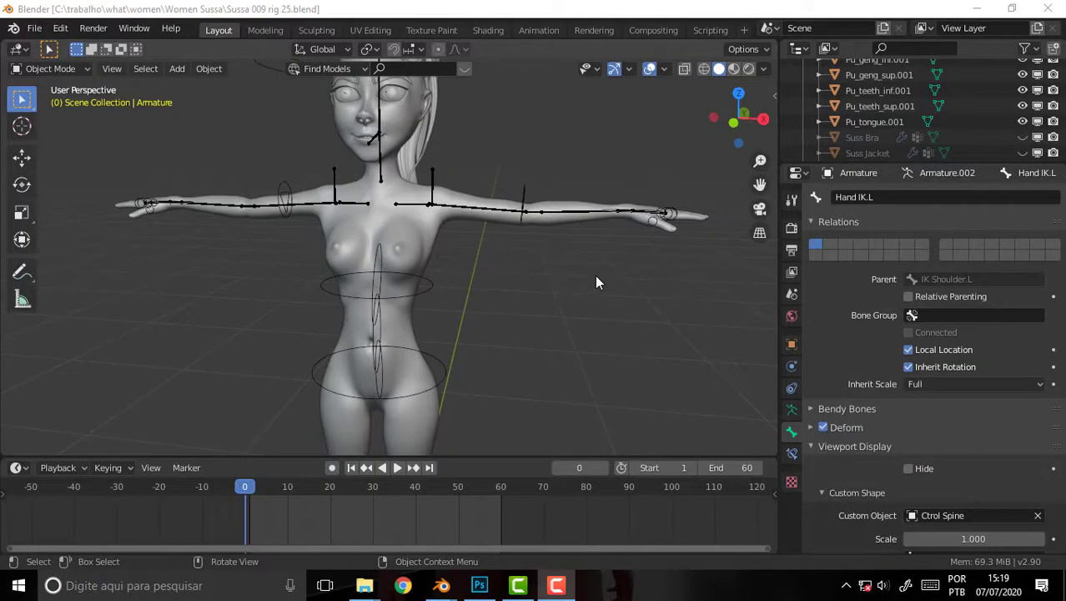
- Orbit, pan and zoom around the rigged character to view it from front, low angle and side
middle_drag(592, 265, 597, 265)
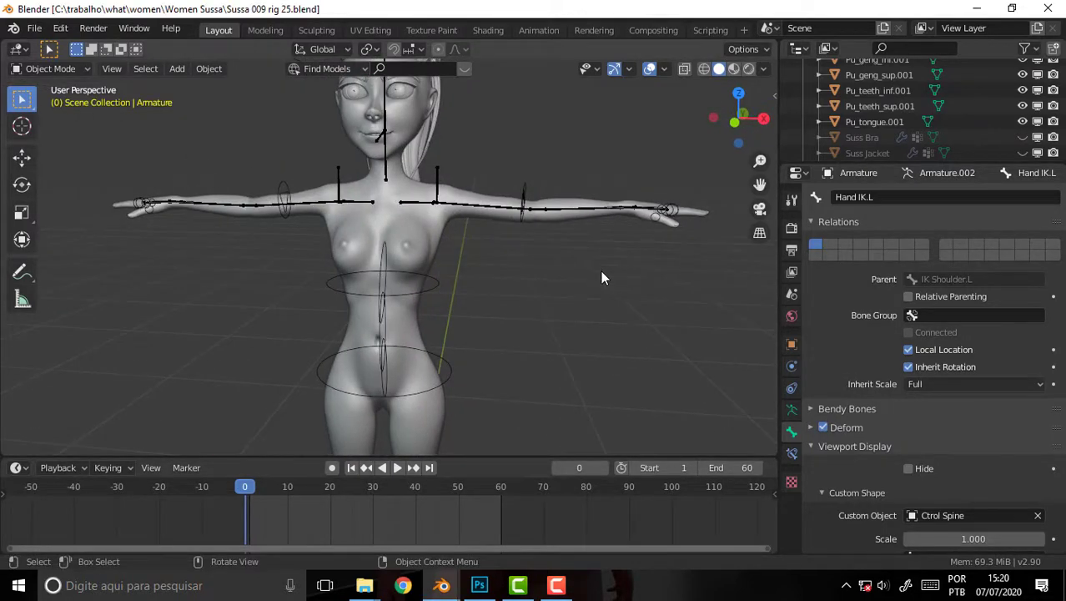
drag(759, 183, 722, 212)
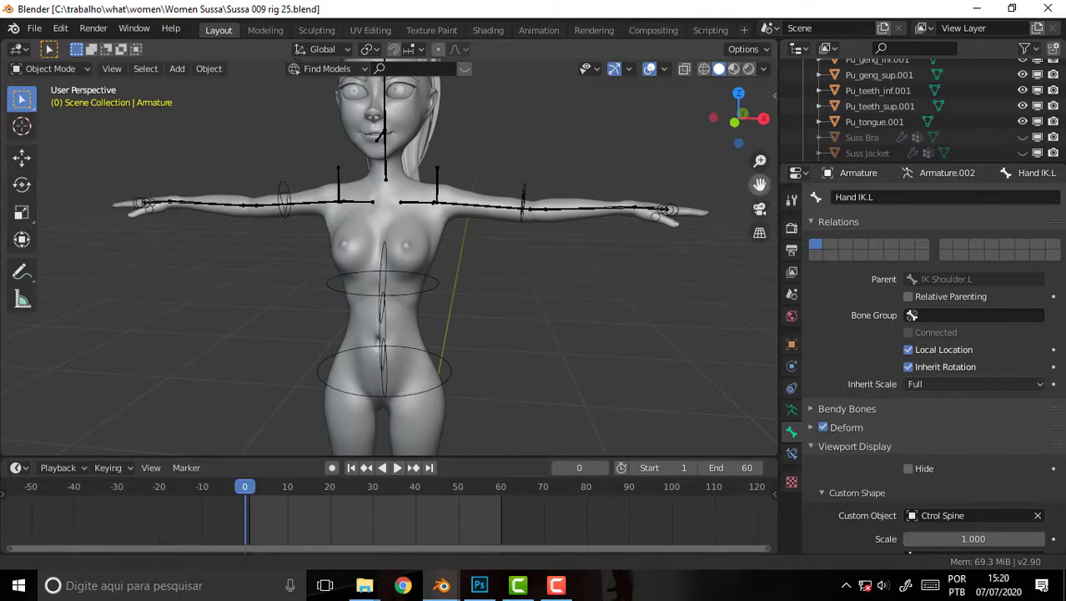
scroll(450, 323, up, 2)
middle_drag(450, 323, 493, 316)
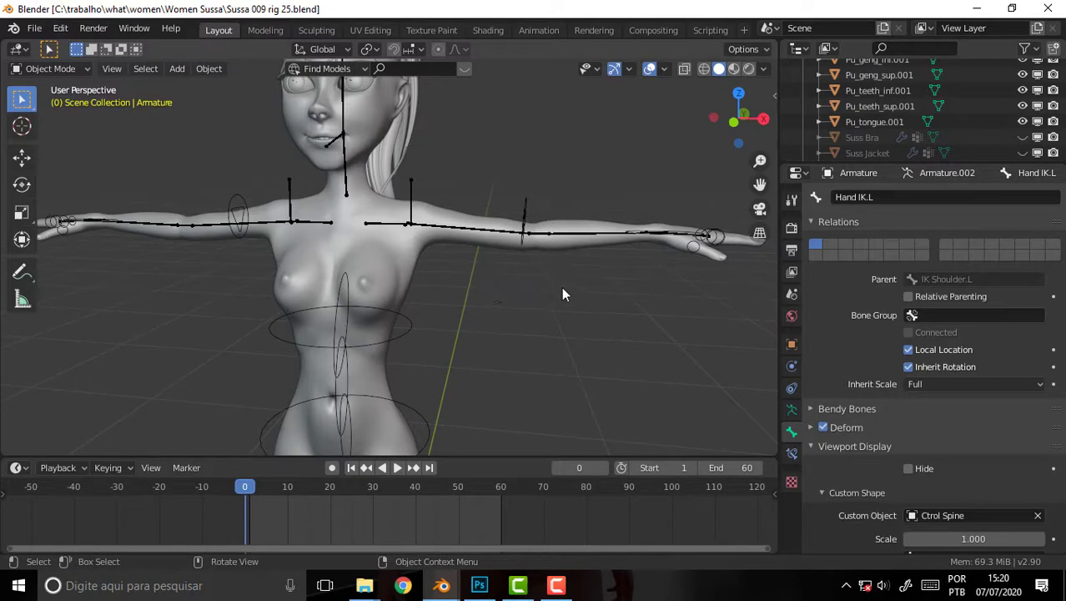
mouse_move(571, 294)
middle_down()
mouse_move(471, 297)
mouse_move(503, 289)
middle_up()
drag(759, 184, 834, 125)
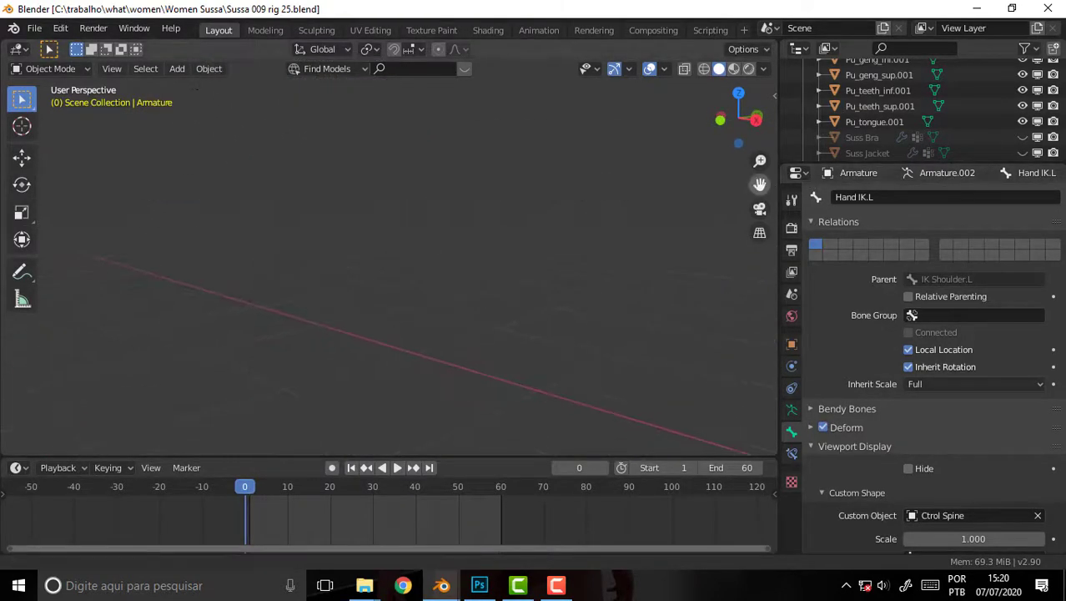
mouse_move(759, 183)
mouse_down()
mouse_move(684, 225)
mouse_move(584, 250)
mouse_up()
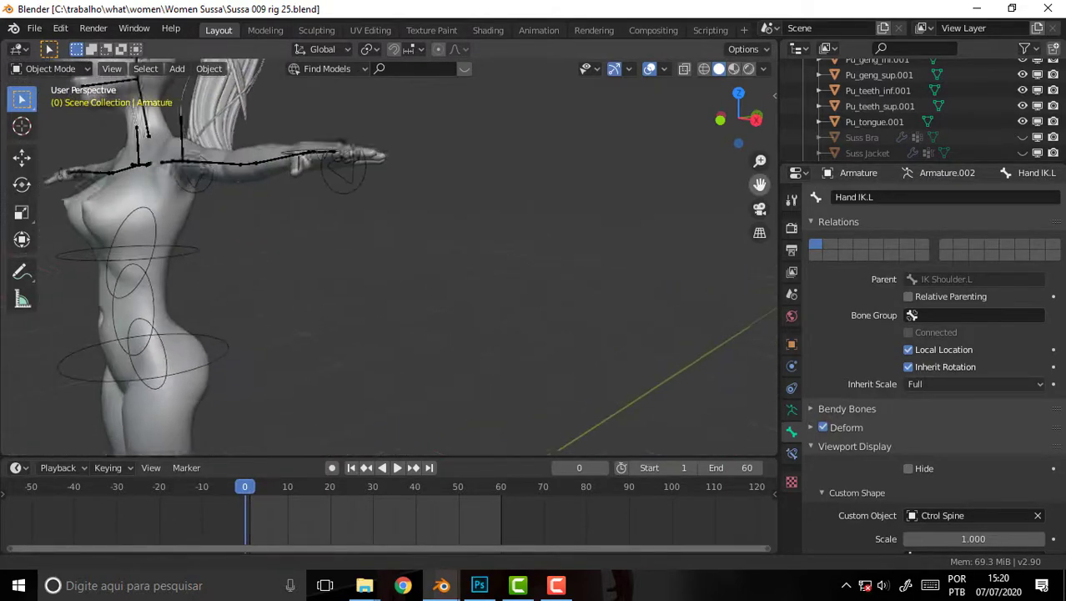
drag(584, 250, 651, 256)
scroll(653, 263, up, 2)
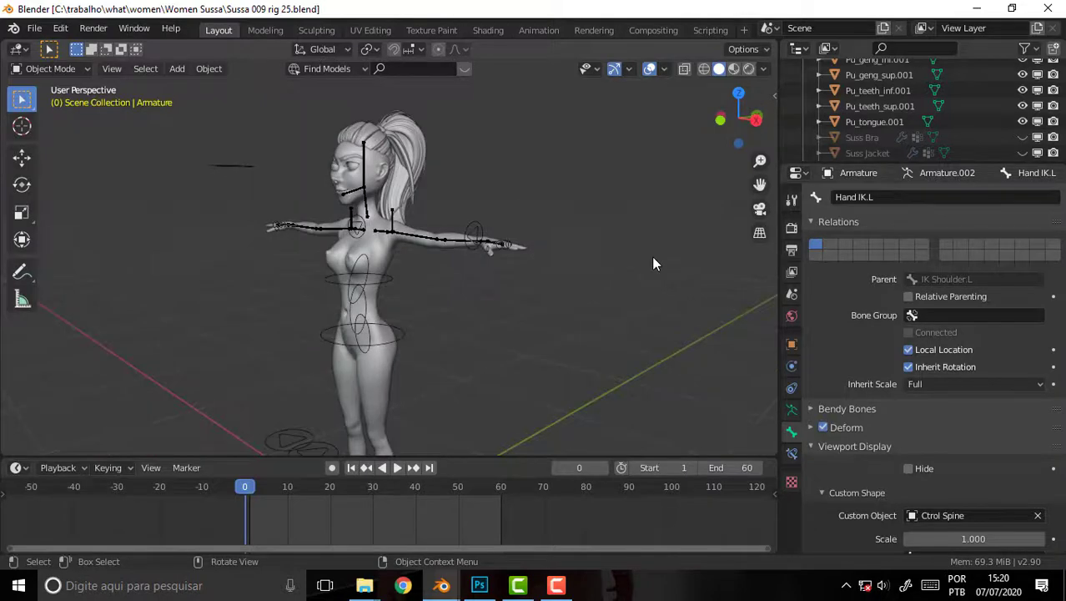
mouse_move(759, 184)
mouse_down()
mouse_move(759, 200)
mouse_move(759, 167)
mouse_up()
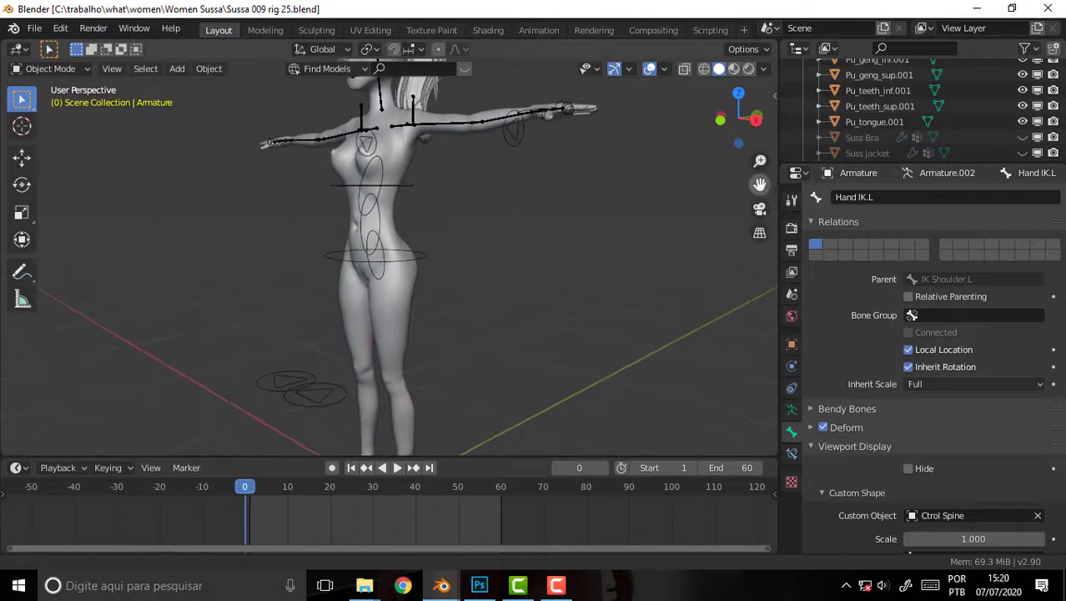
mouse_move(582, 265)
middle_down()
mouse_move(414, 277)
mouse_move(566, 275)
mouse_move(540, 286)
mouse_move(541, 262)
middle_up()
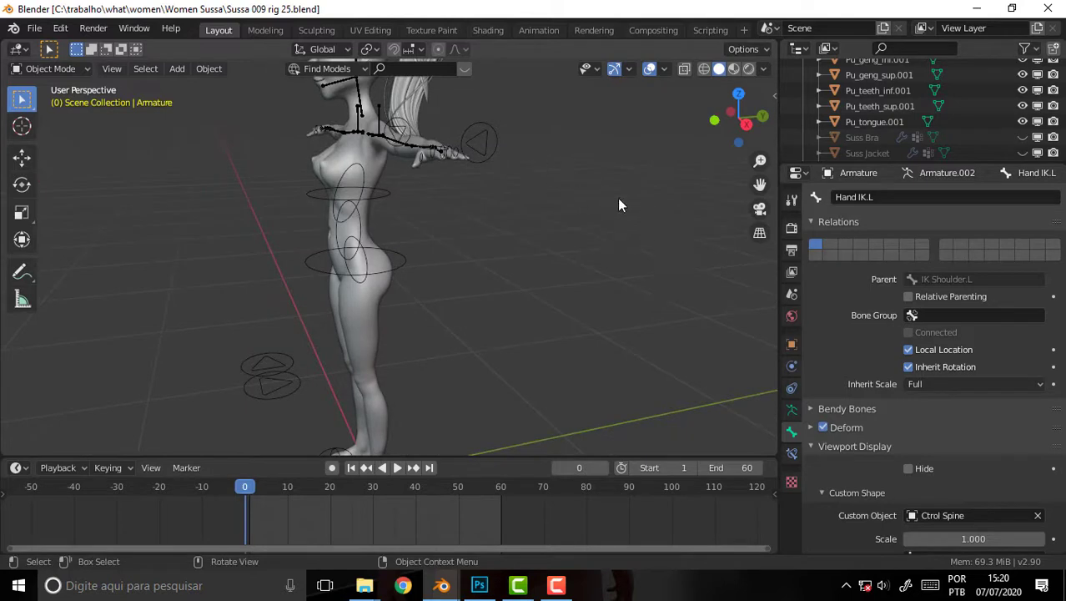
- Frame the character near-front, then play the Female Walk Cycle - Workflow Tutorial video from the Blender Walk Cycle folder
drag(757, 184, 684, 187)
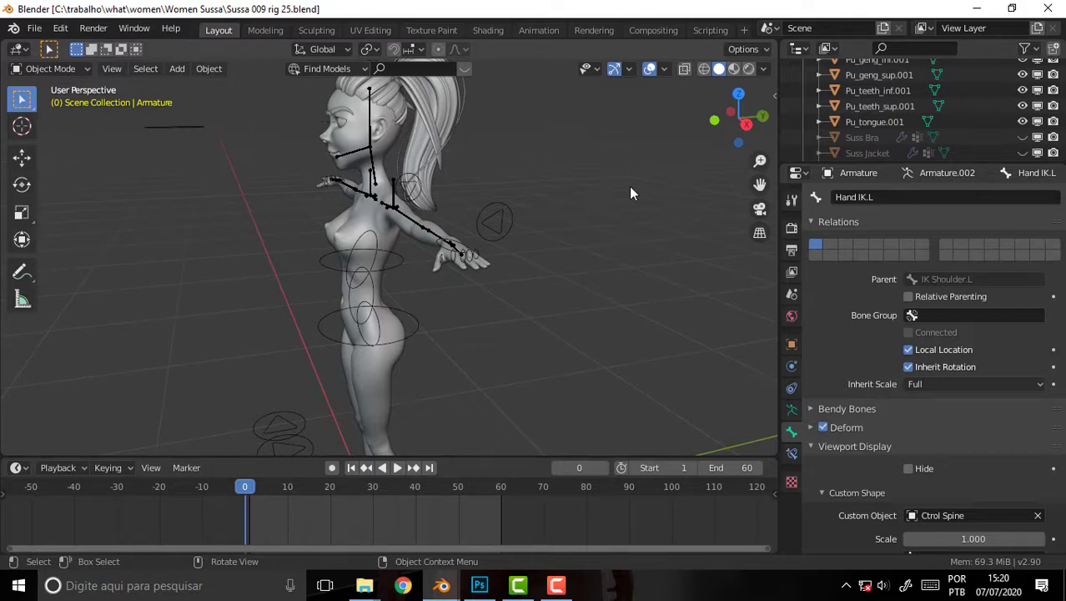
middle_drag(621, 193, 649, 172)
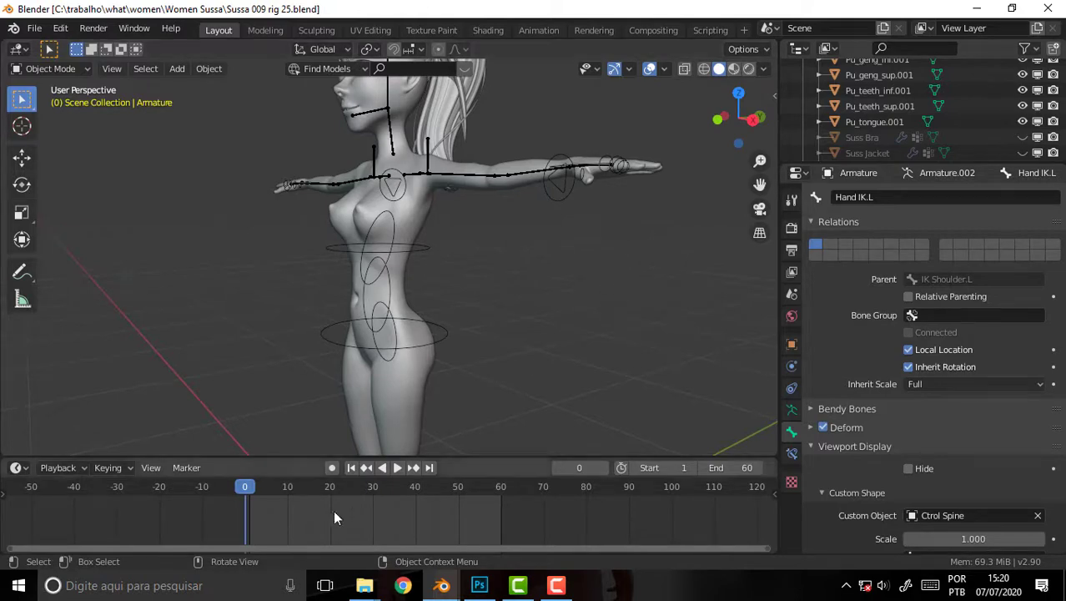
mouse_move(364, 585)
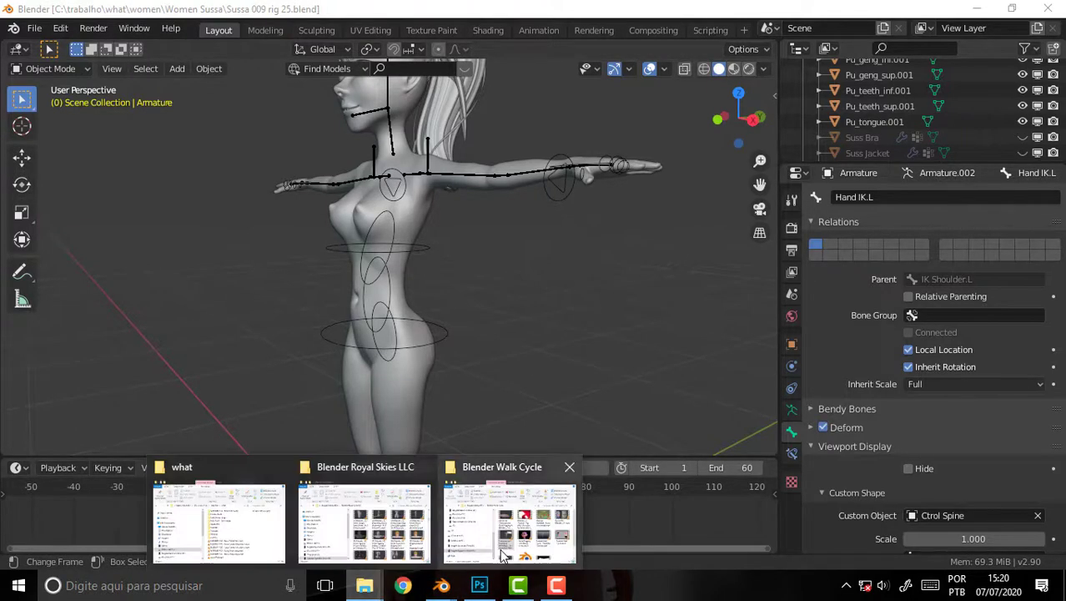
click(510, 518)
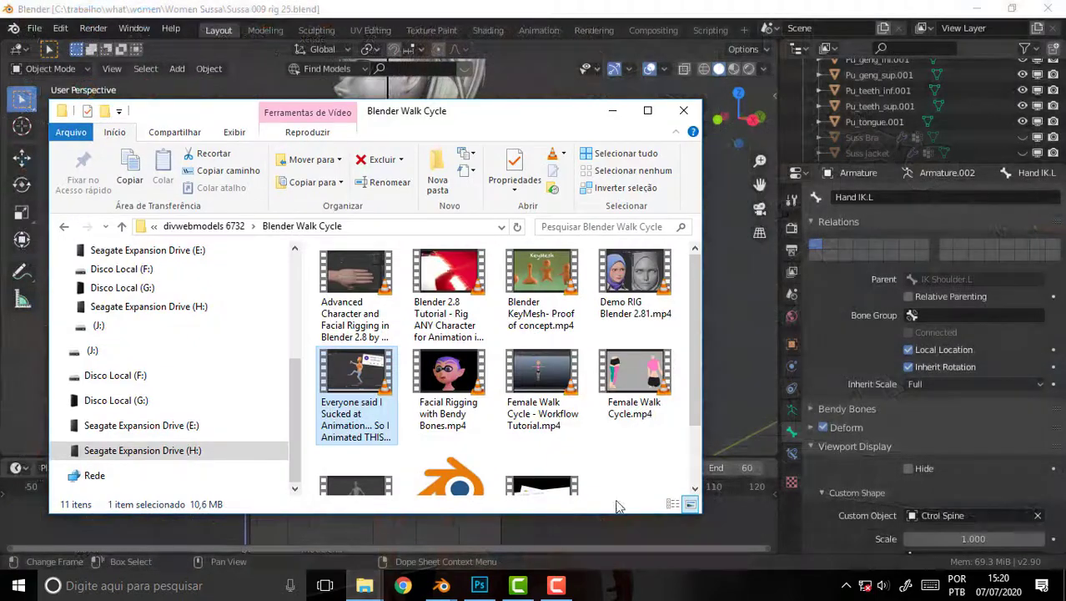
double_click(541, 386)
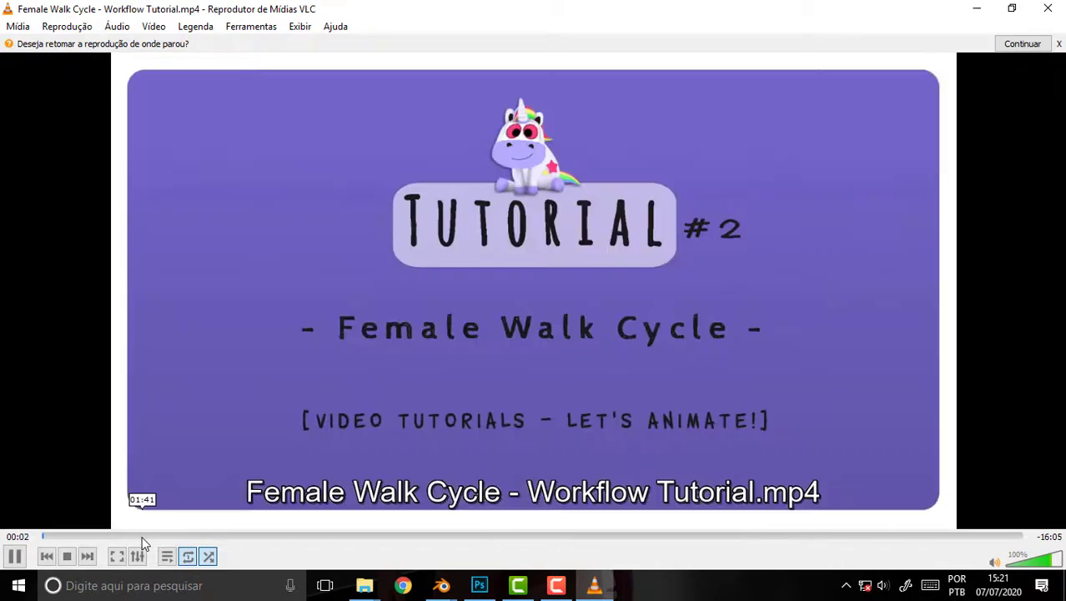
- Skim the tutorial through its sections, from about 02:56 past the poses chart to 13:43
click(151, 536)
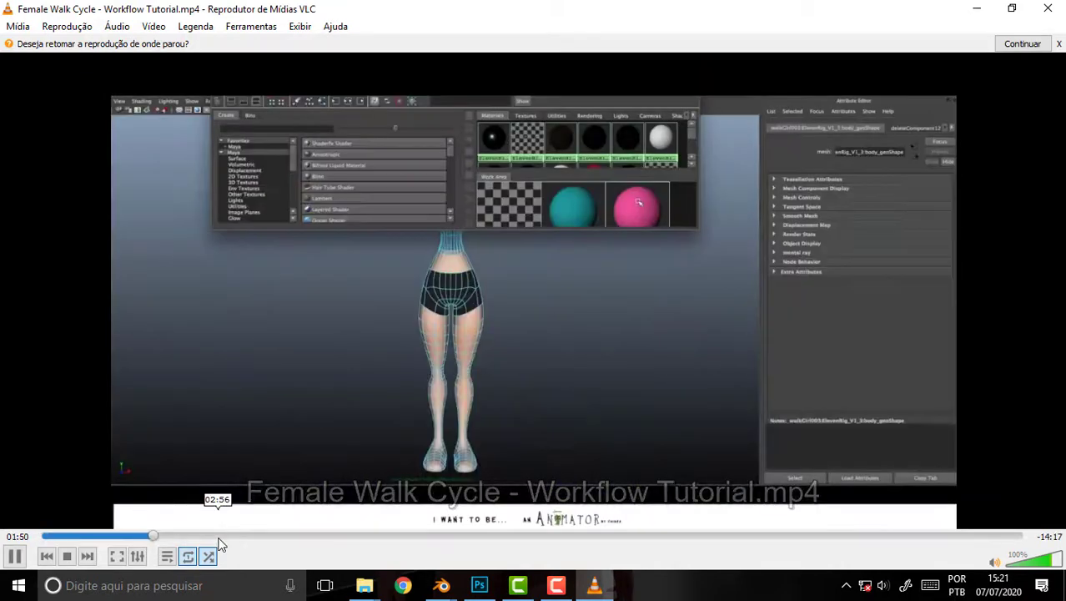
click(219, 536)
click(258, 537)
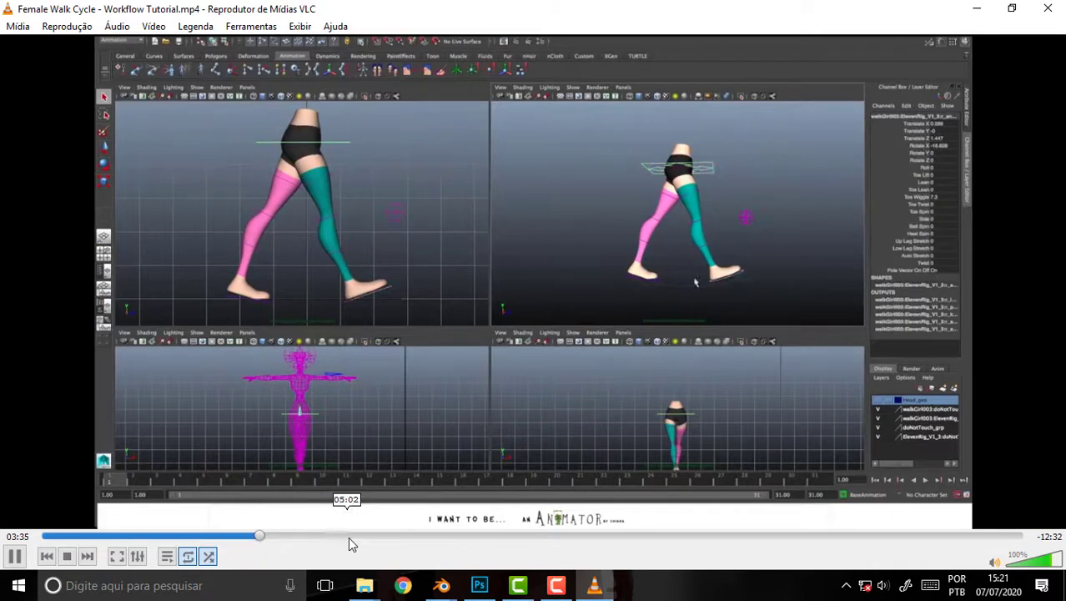
click(349, 537)
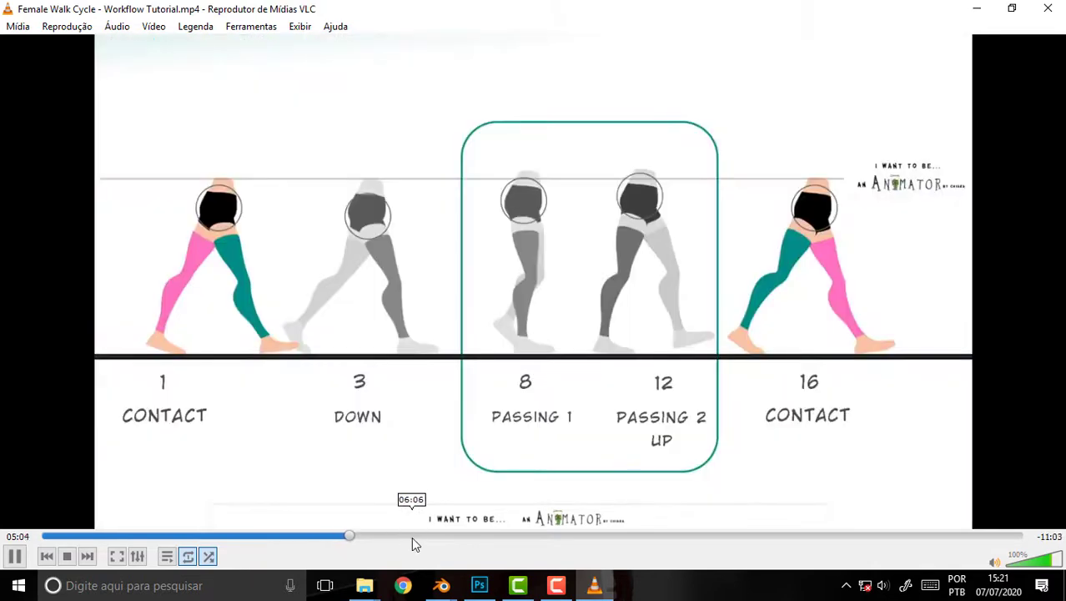
click(623, 535)
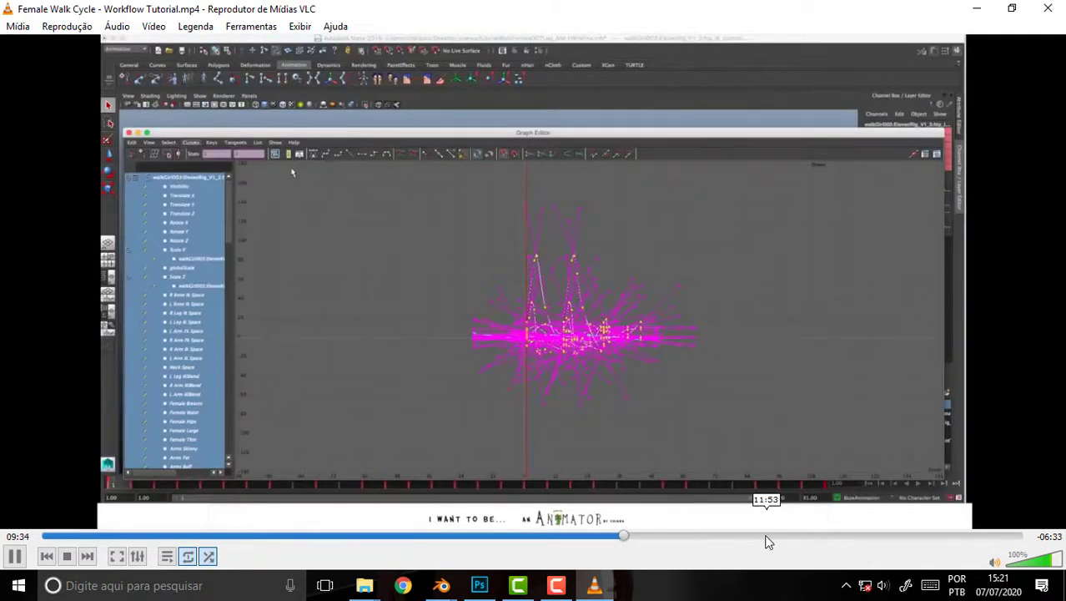
click(765, 542)
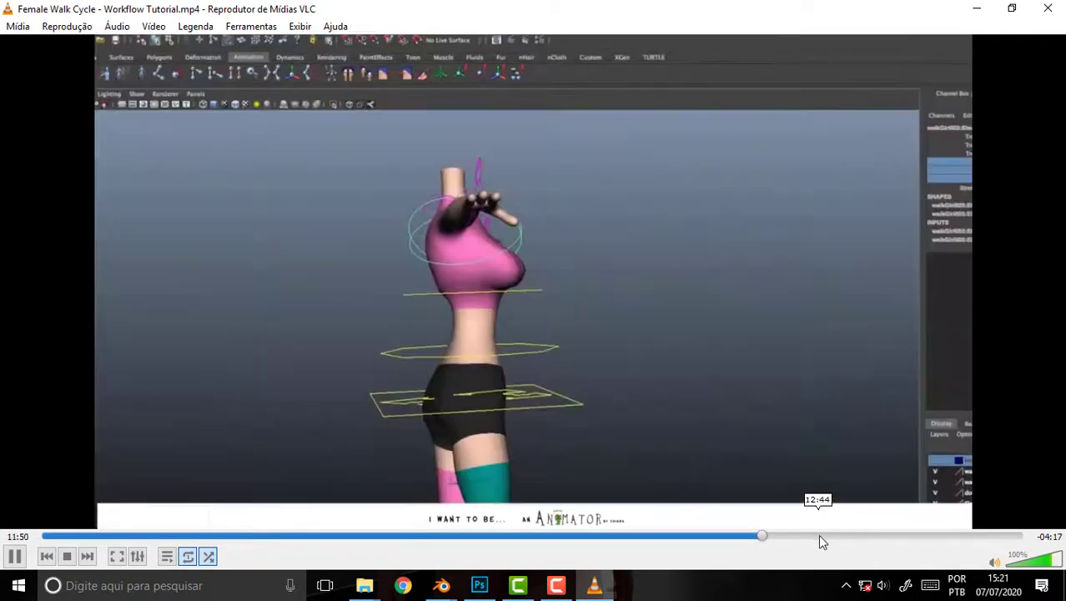
click(819, 537)
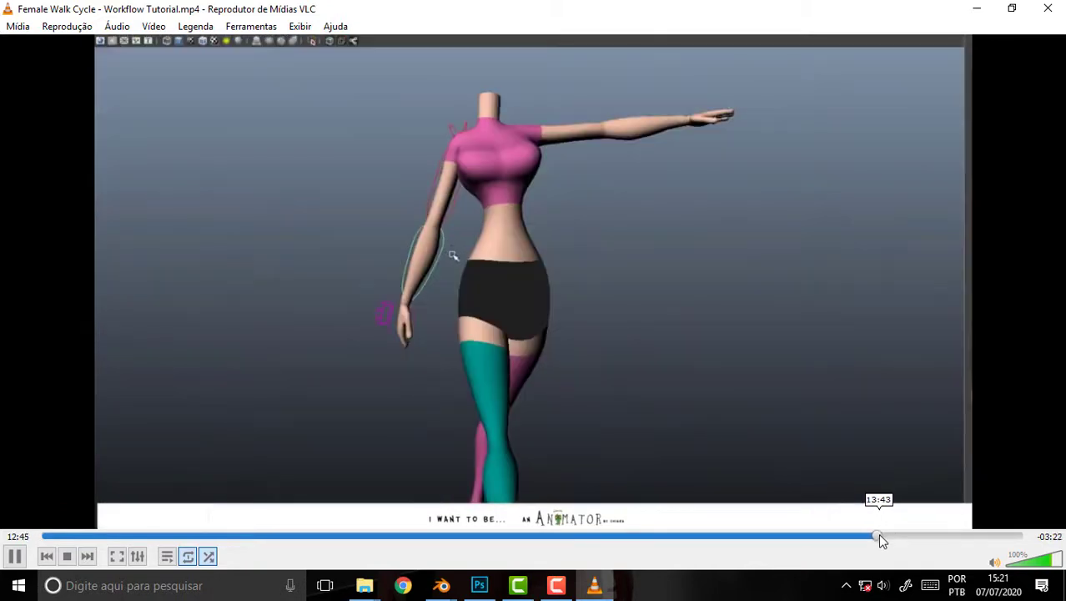
click(877, 537)
- Fine-tune the position near the end, settling at 15:54 on the grey arm-swing silhouettes
click(914, 537)
click(935, 537)
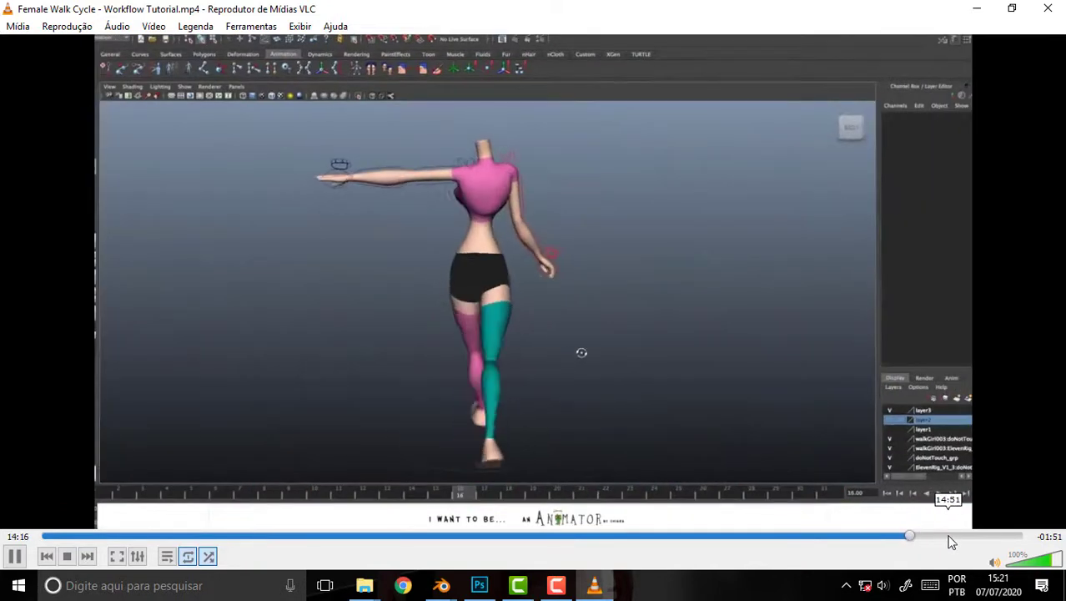
click(954, 536)
click(986, 537)
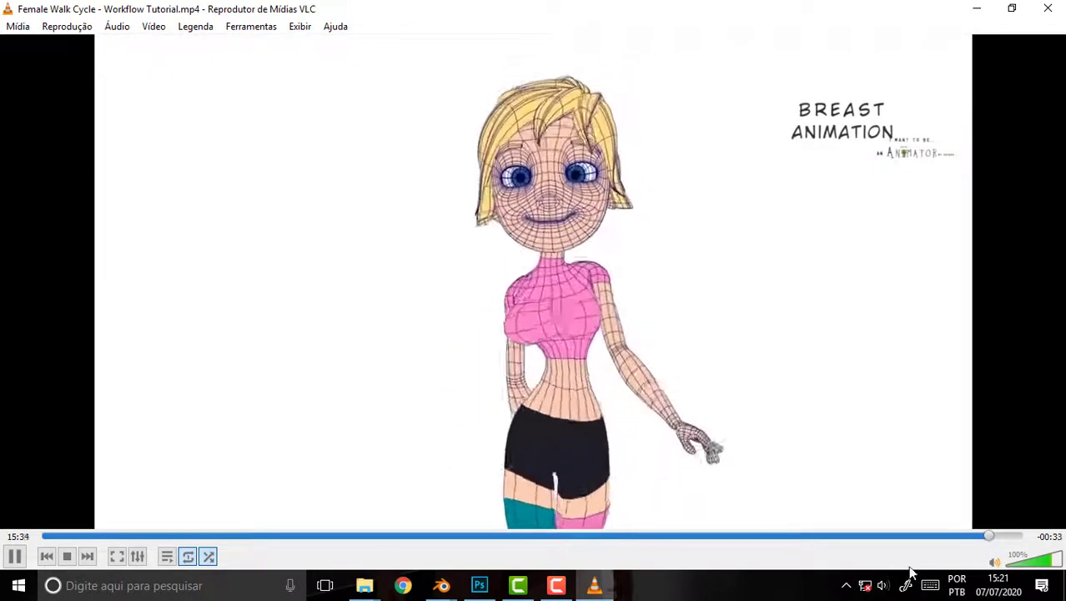
click(943, 537)
click(959, 538)
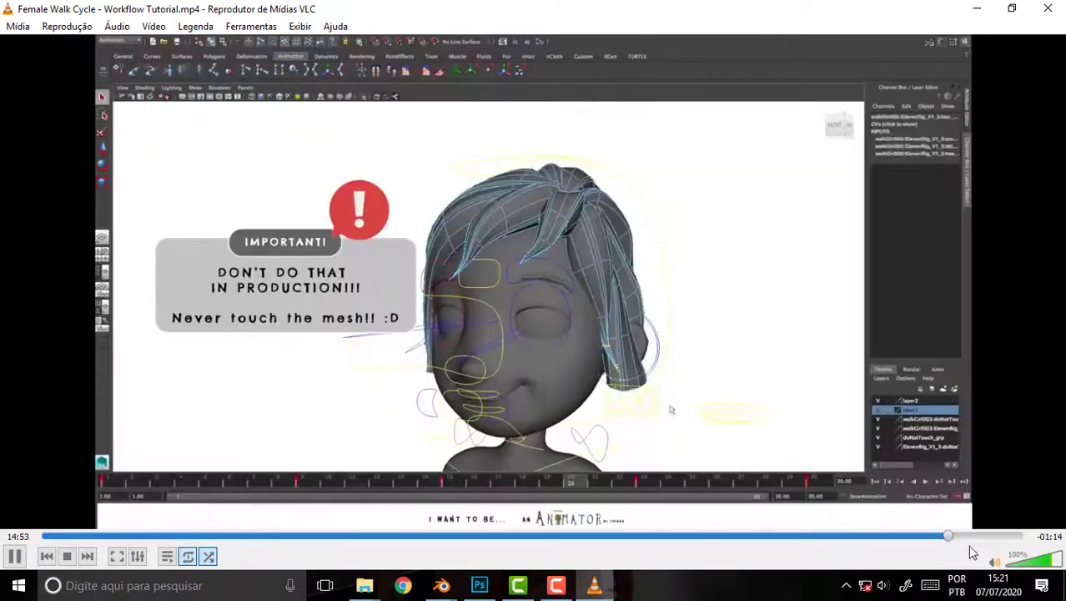
click(986, 537)
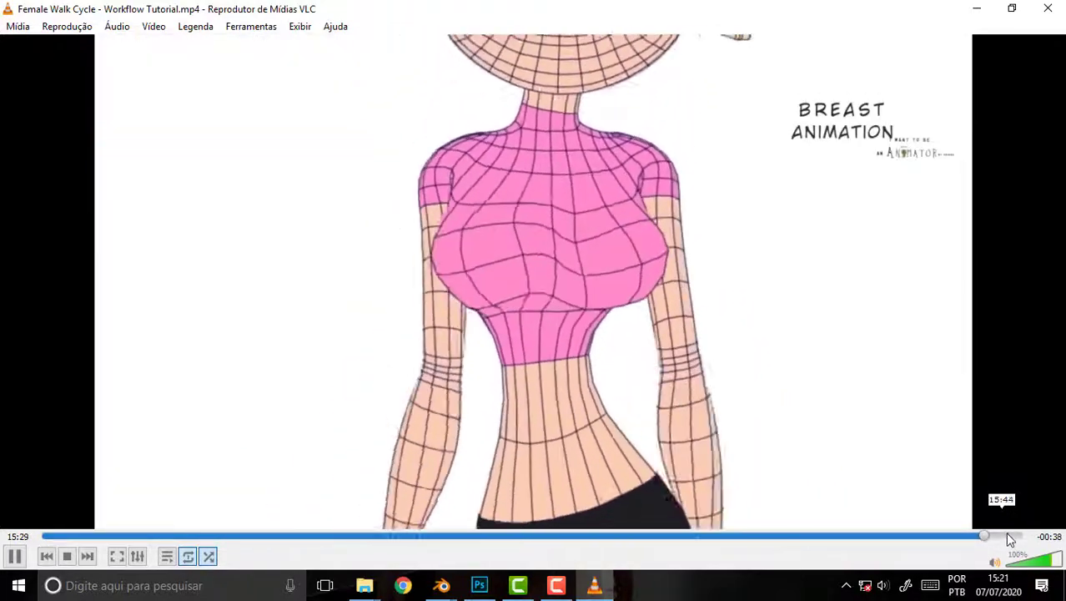
click(1003, 538)
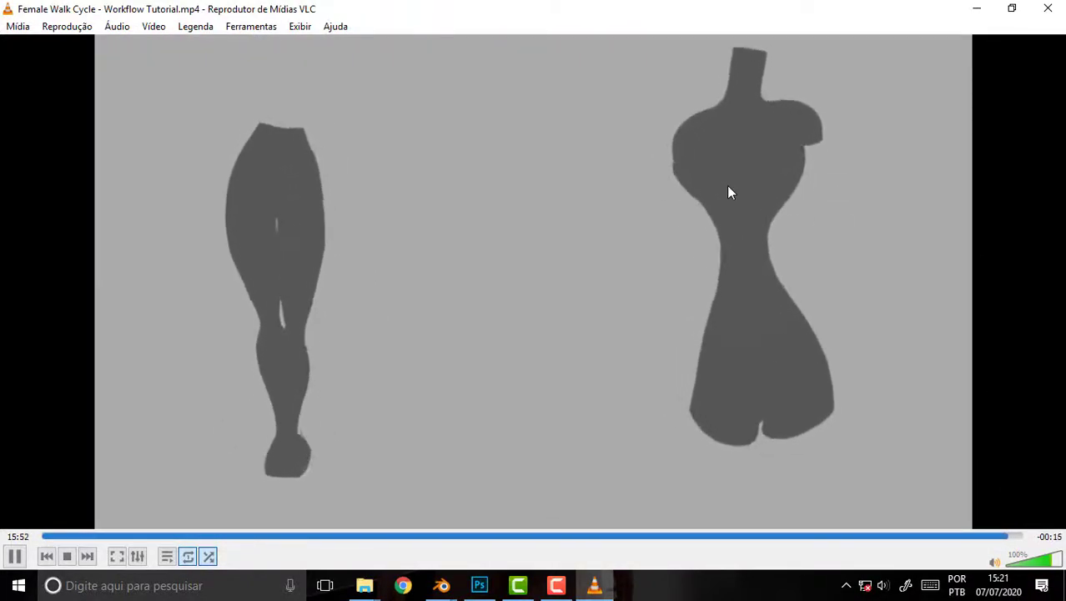
- Close the tutorial and play 'They said I Sucked at Animation... So I Animated THIS!' from the folder
click(1050, 10)
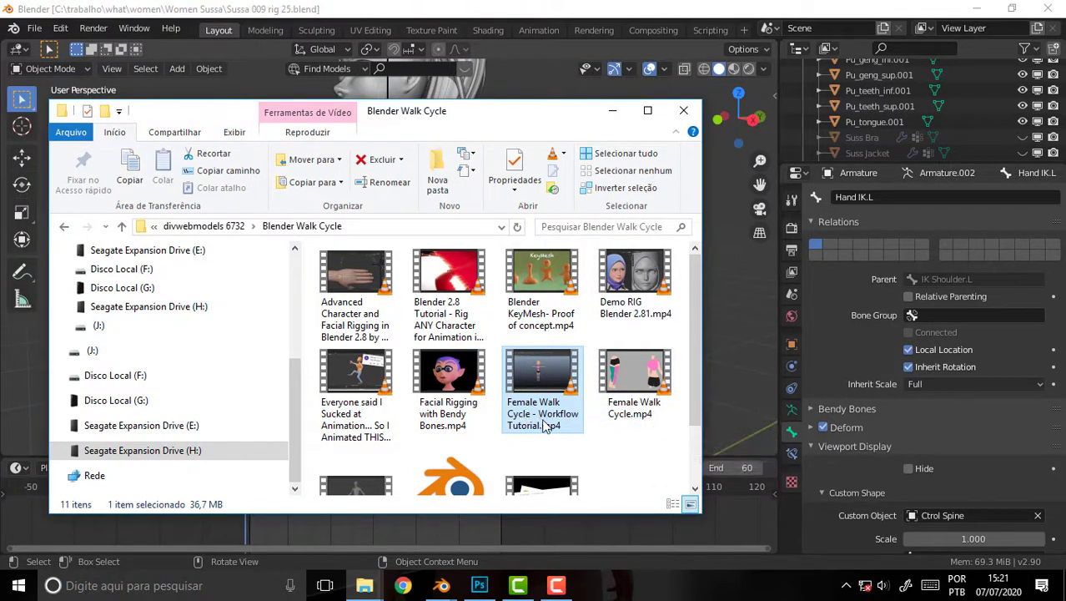
scroll(695, 287, down, 2)
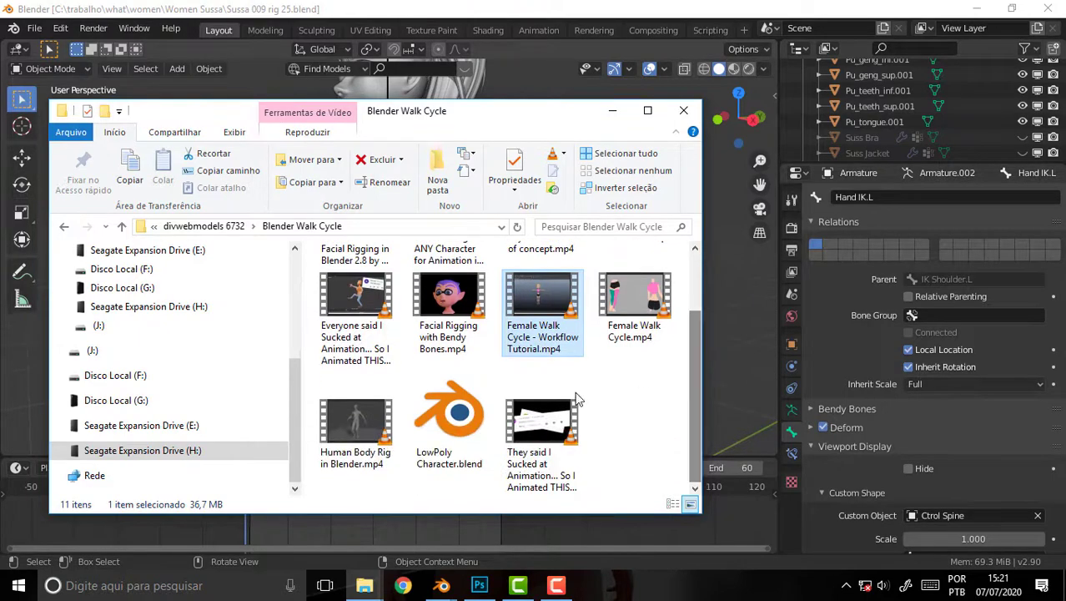
double_click(531, 420)
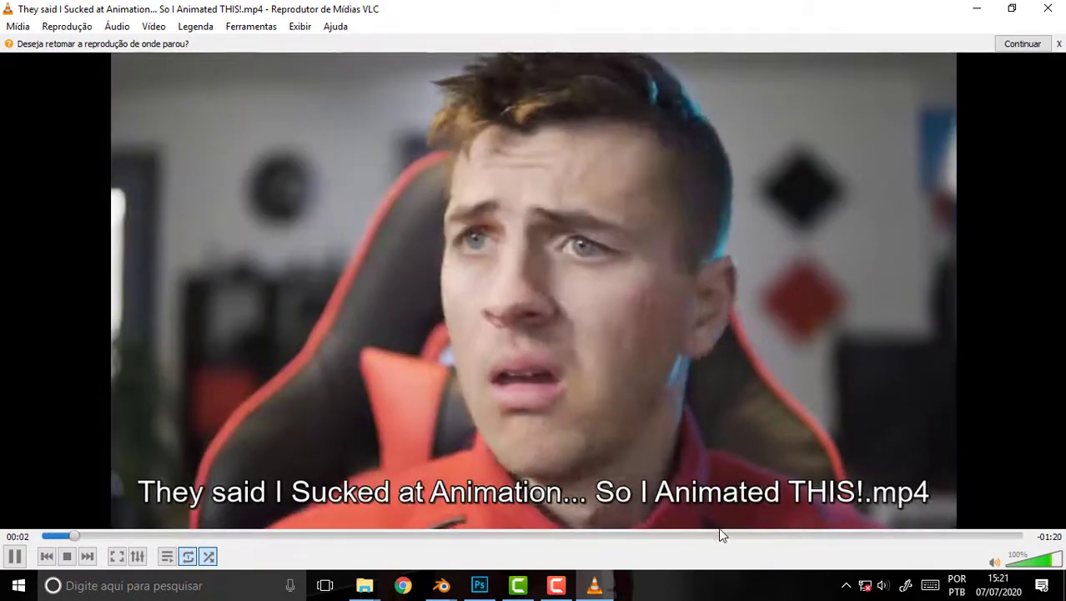
- Jump the video ahead to about 00:57, then close VLC
click(723, 534)
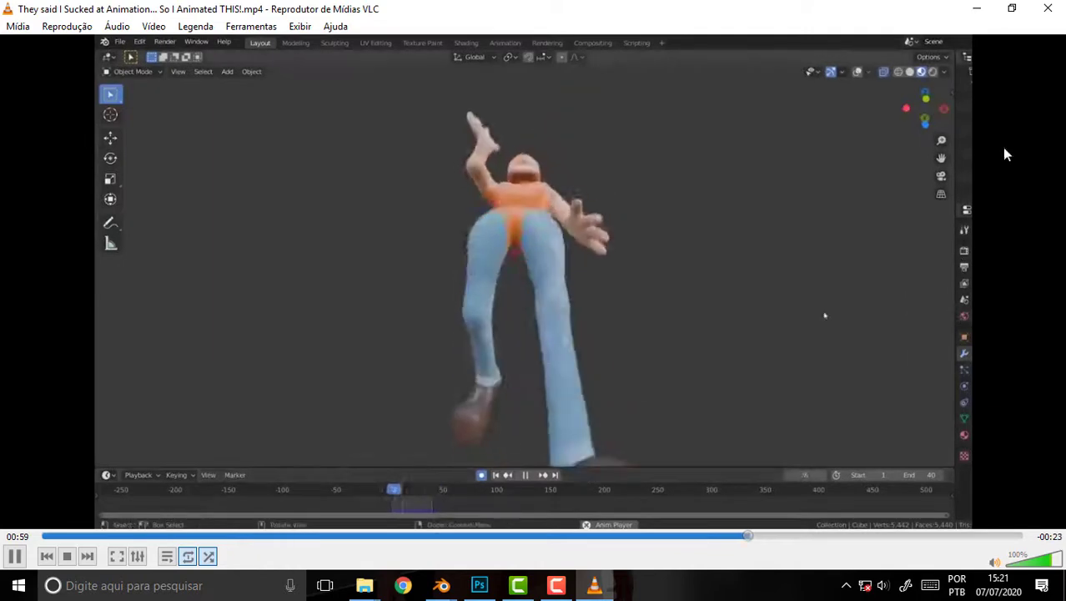
click(1053, 8)
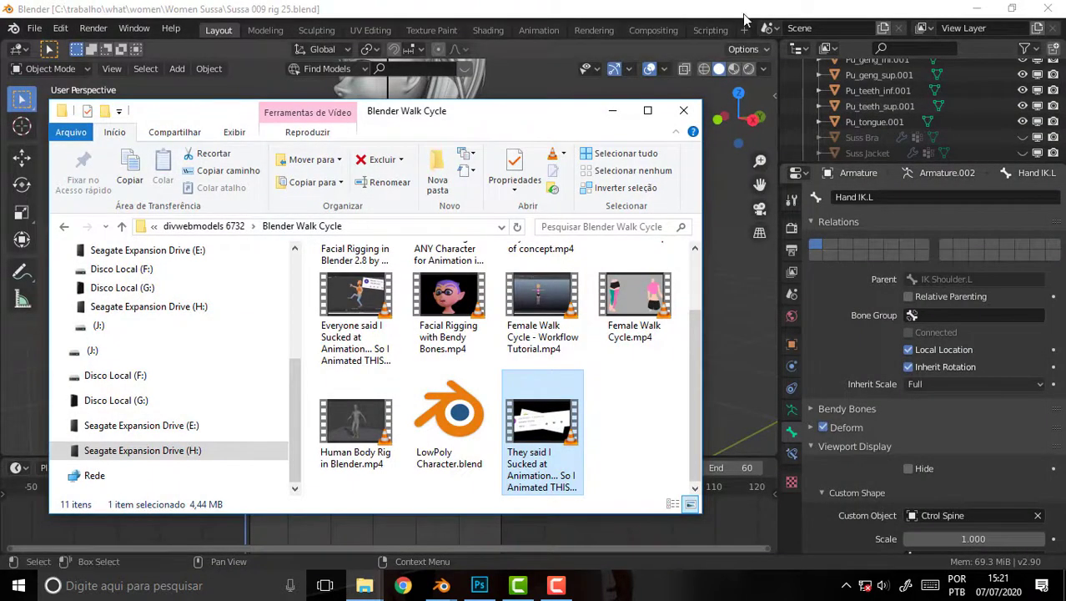
- Bring Blender in front of the folder and orbit around the T-posed rigged character
click(648, 100)
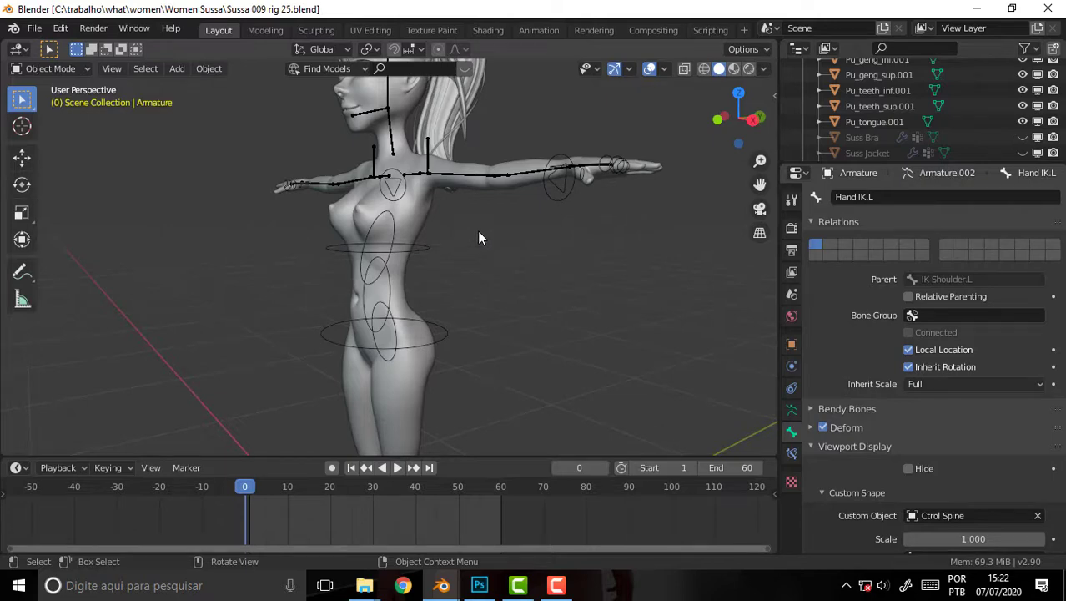
middle_drag(478, 232, 483, 238)
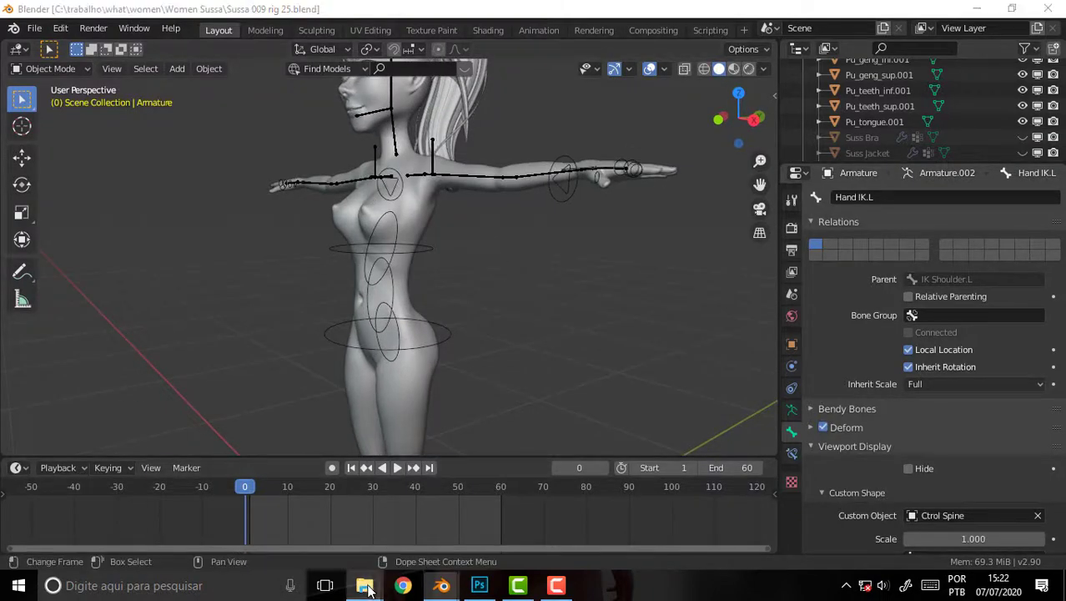
- From the Blender Royal Skies LLC folder, open '030 Blender 2.82 - Jiggle Physics (In 30 Seconds!!!).mp4' in VLC
mouse_move(365, 586)
click(379, 550)
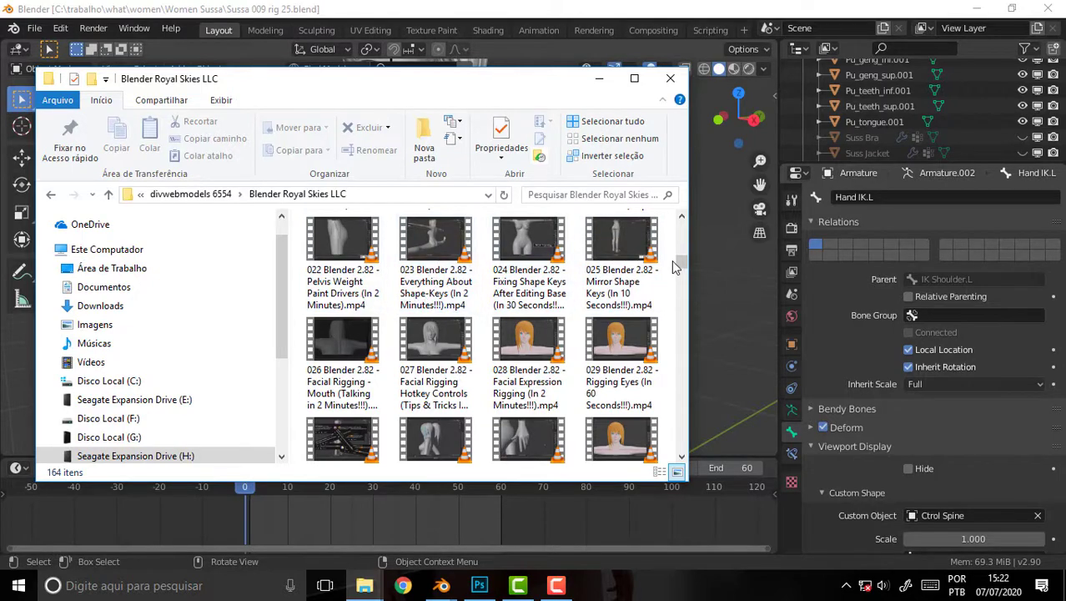
drag(682, 261, 683, 275)
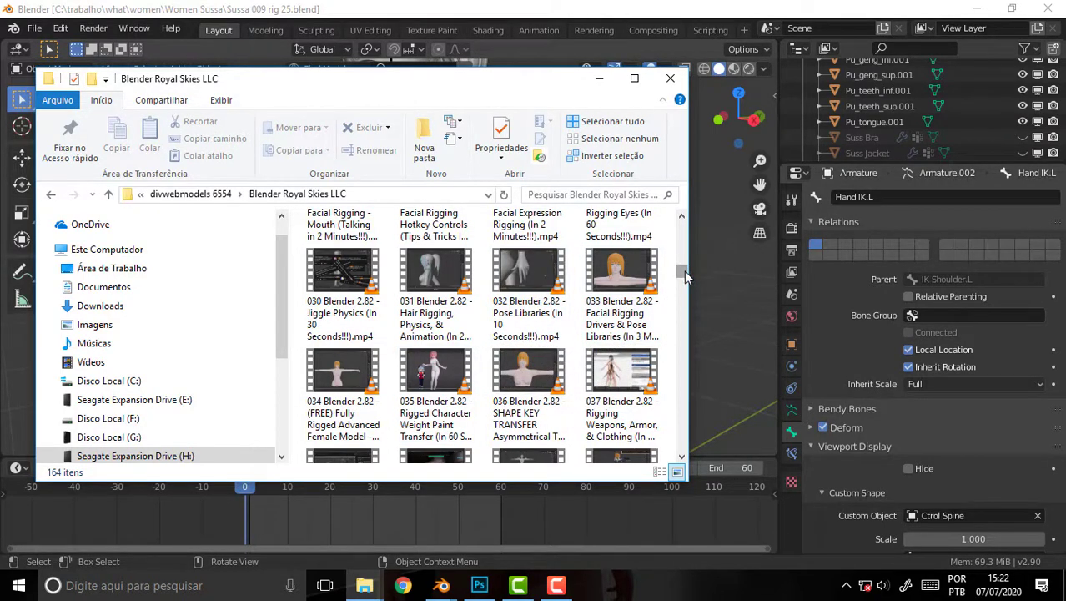
drag(685, 276, 683, 265)
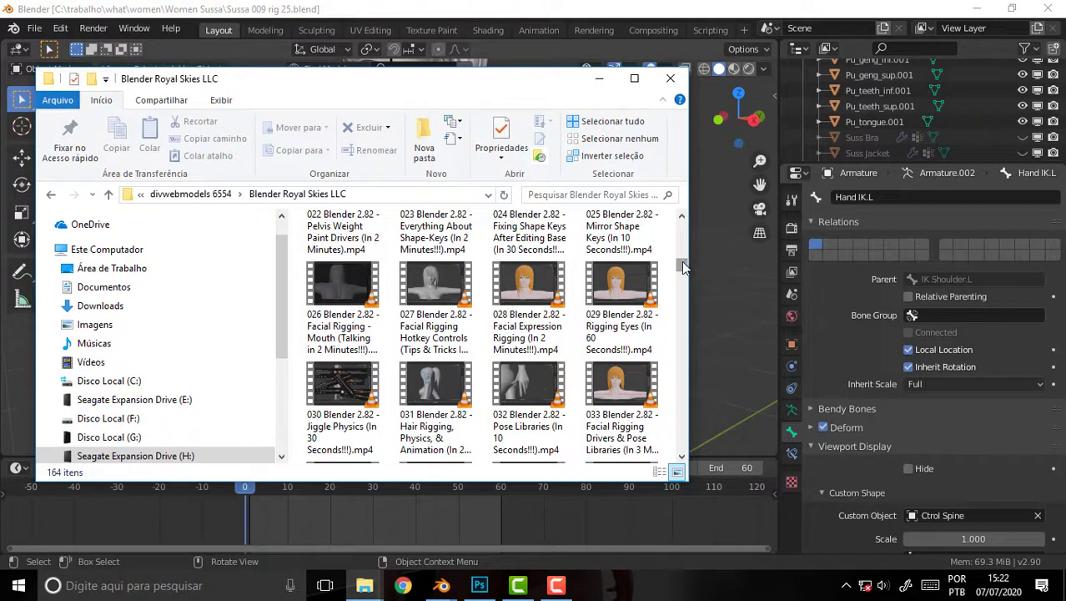
drag(683, 266, 683, 280)
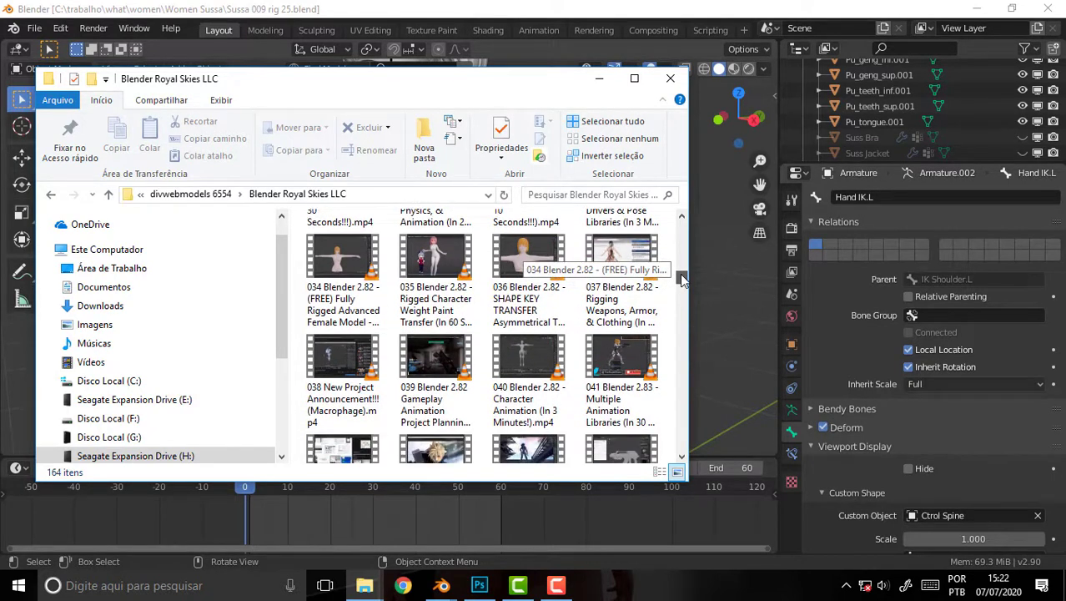
drag(683, 279, 682, 273)
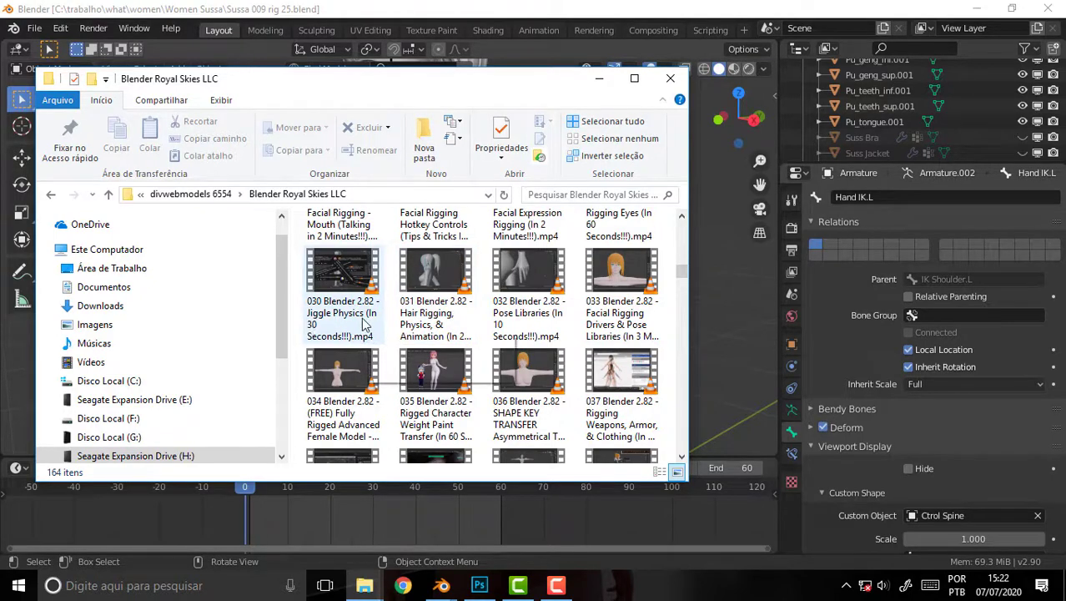
double_click(340, 273)
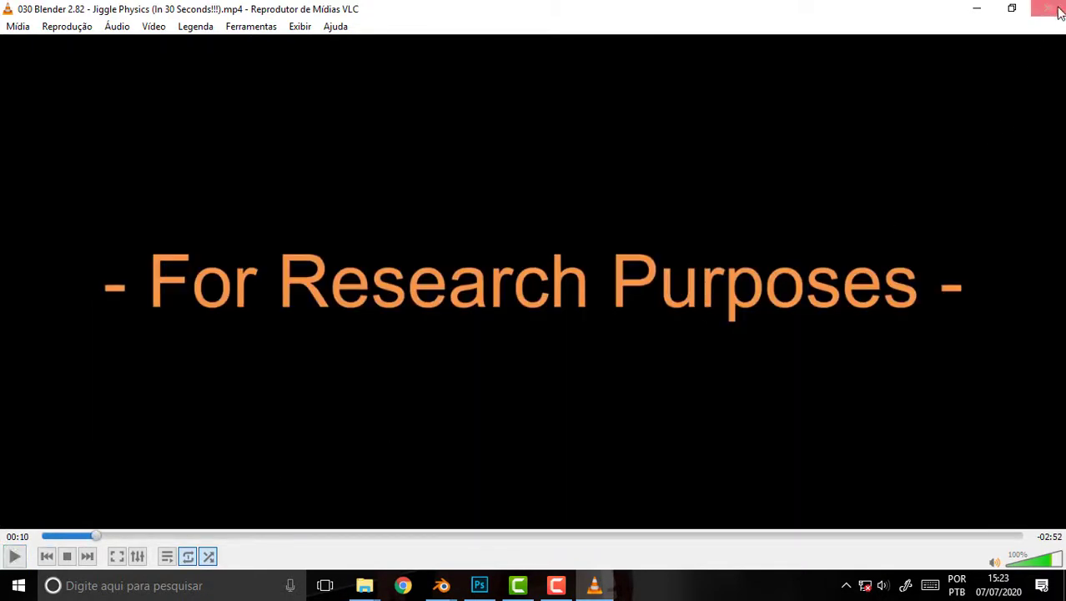
- Close the Jiggle Physics video after about 10 seconds to return to the Blender rig scene
click(1058, 12)
- Bring the Blender Royal Skies LLC folder back in front of Blender
click(738, 138)
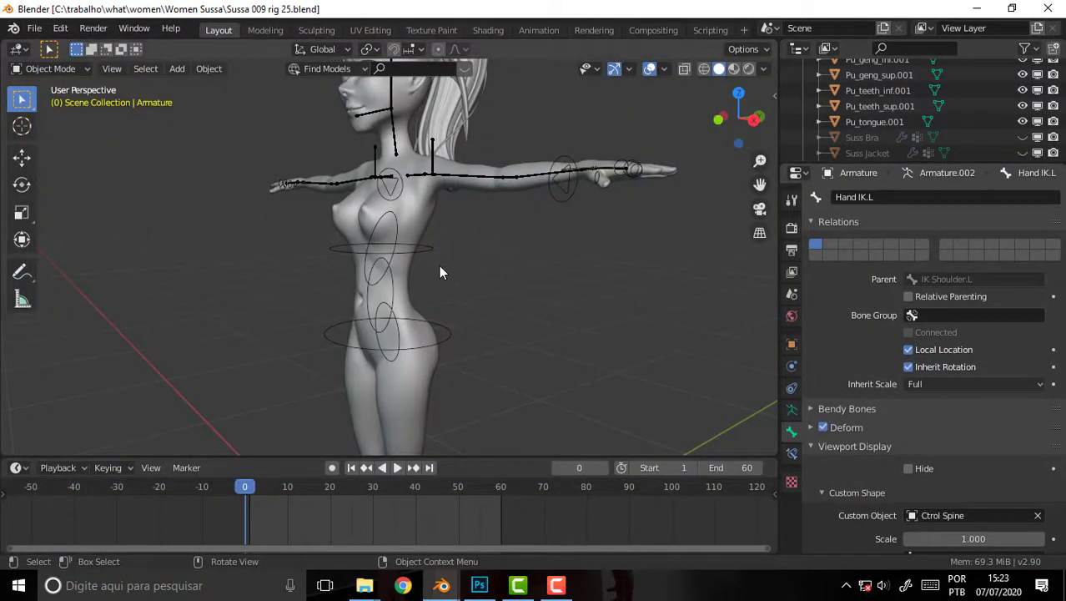
scroll(499, 333, up, 2)
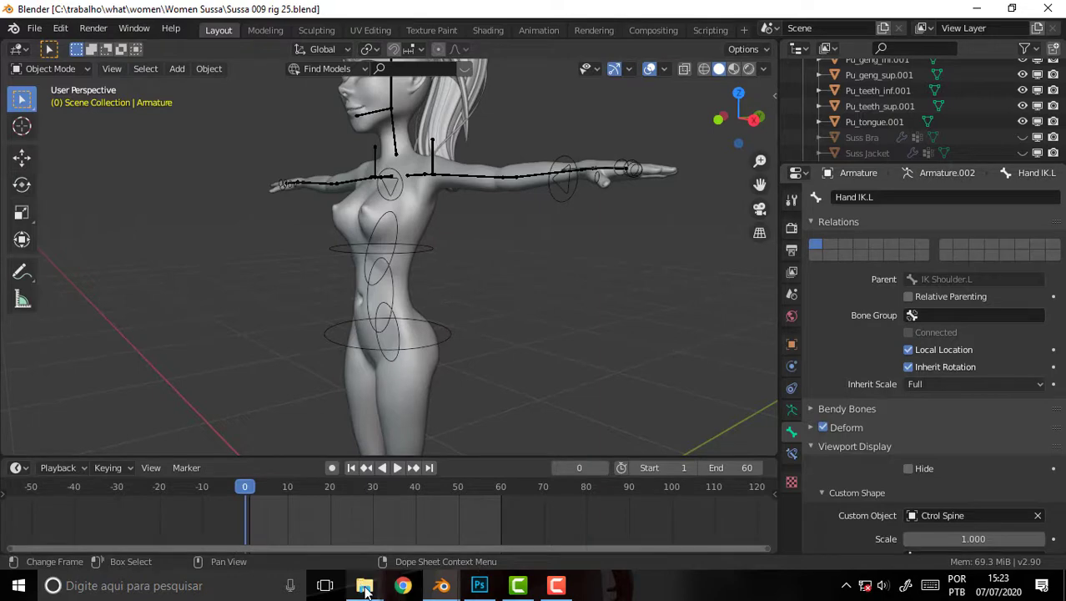
click(364, 509)
- Scroll through the folder's Blender 2.8 tutorial video thumbnails
scroll(515, 309, down, 5)
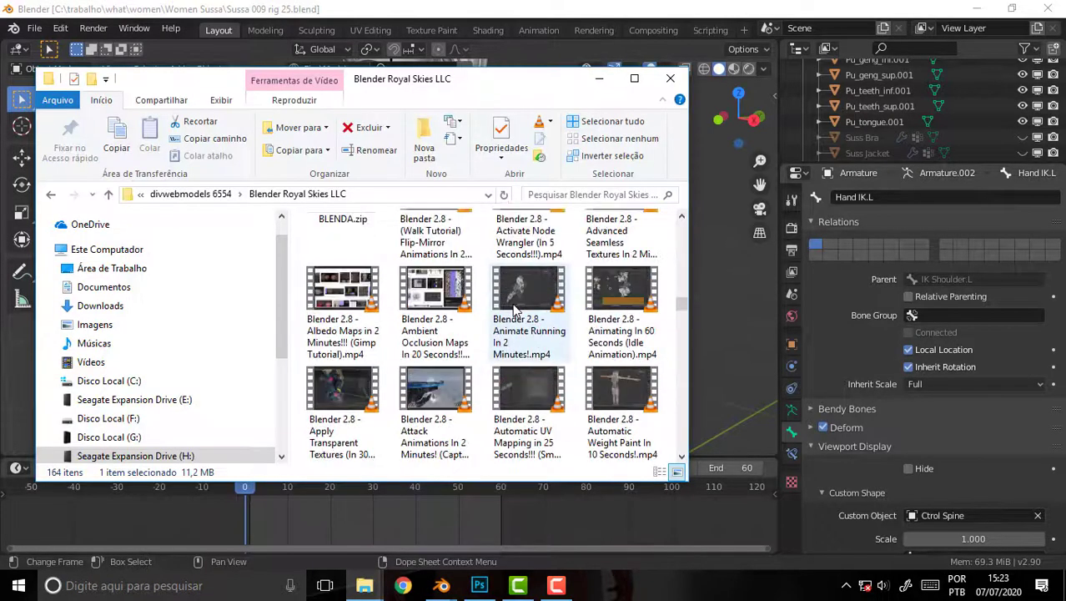
scroll(524, 296, down, 3)
scroll(530, 291, down, 2)
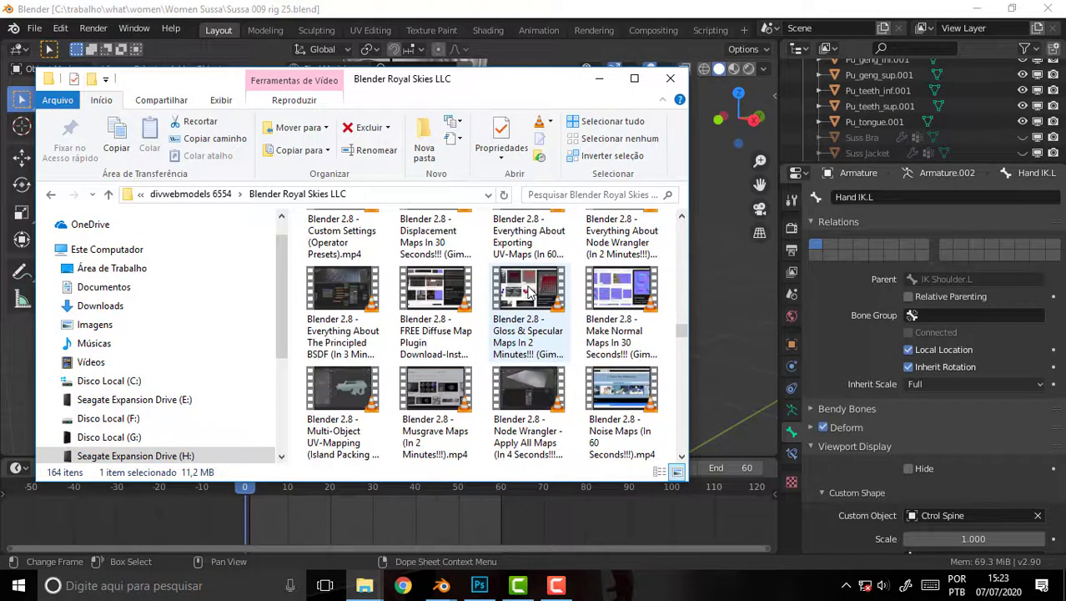
scroll(525, 292, down, 3)
scroll(513, 297, down, 2)
scroll(501, 299, down, 3)
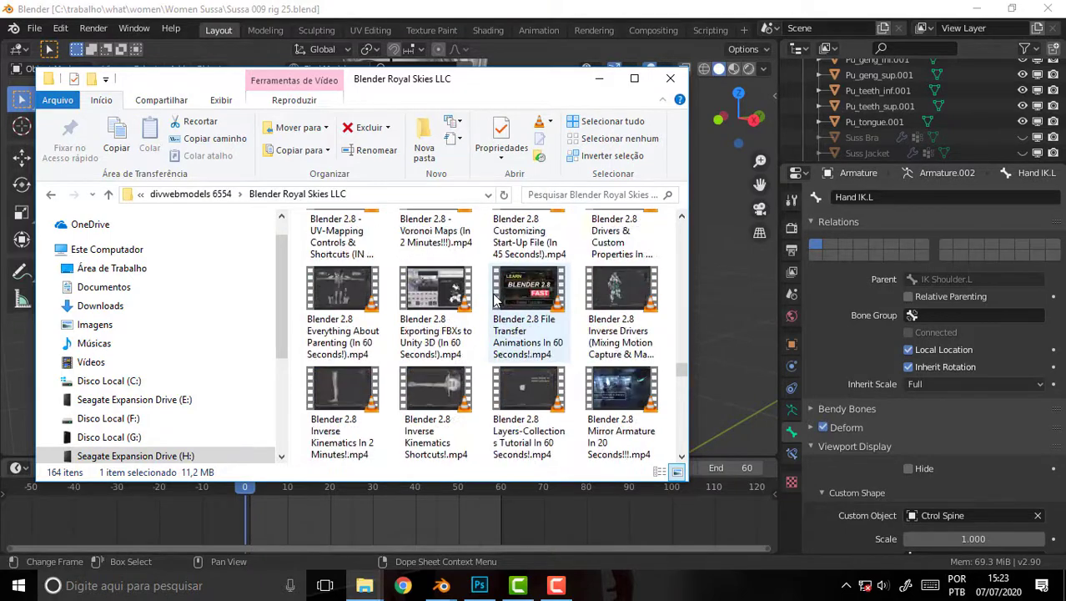
scroll(524, 305, down, 1)
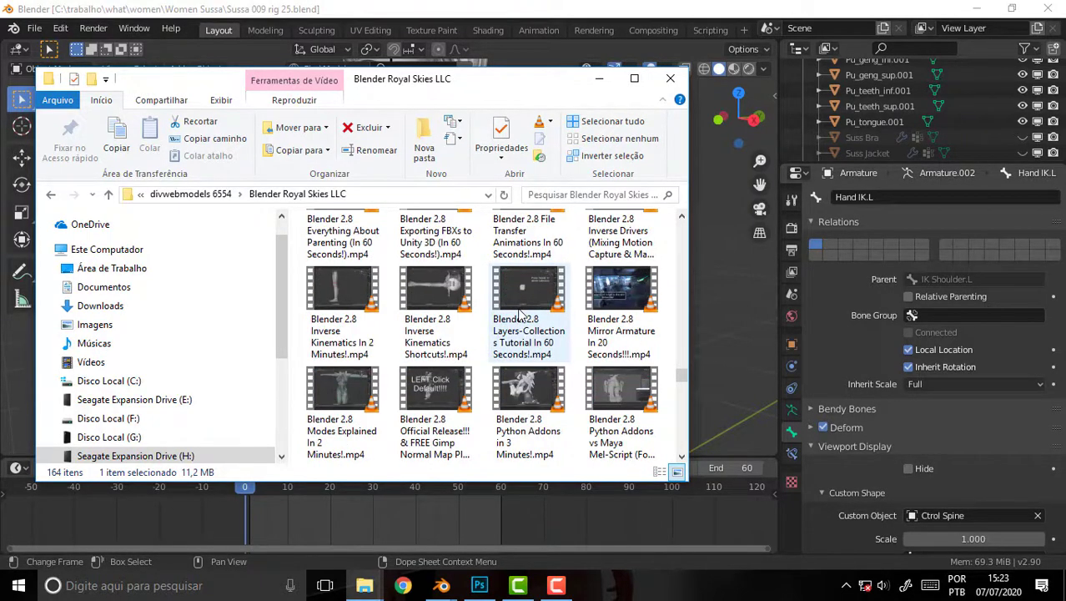
scroll(518, 313, down, 1)
scroll(518, 312, down, 1)
scroll(518, 313, down, 2)
scroll(515, 314, up, 1)
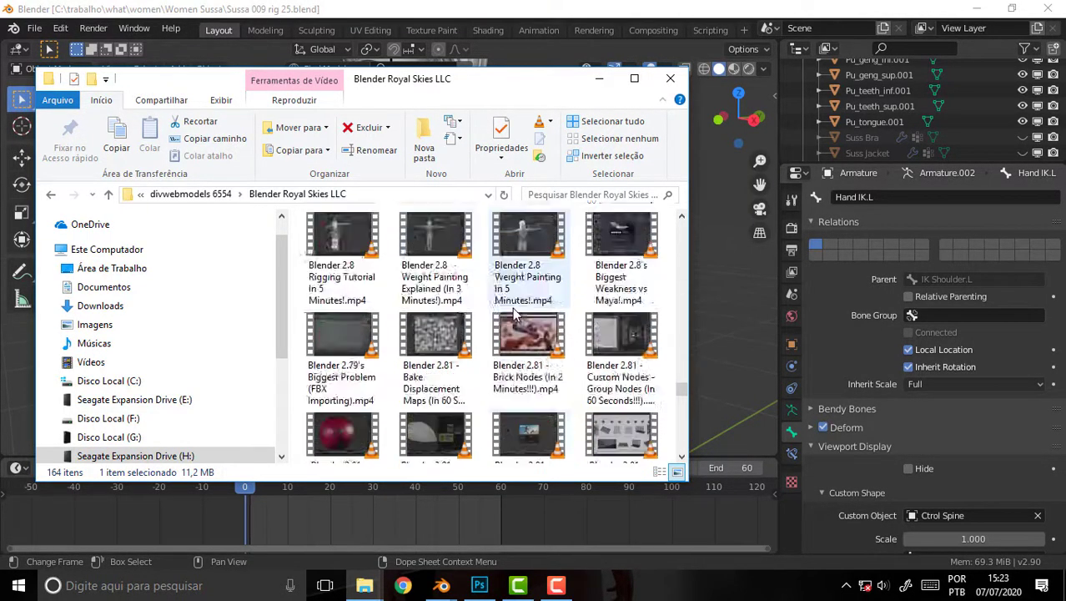
scroll(515, 315, up, 2)
scroll(550, 311, down, 3)
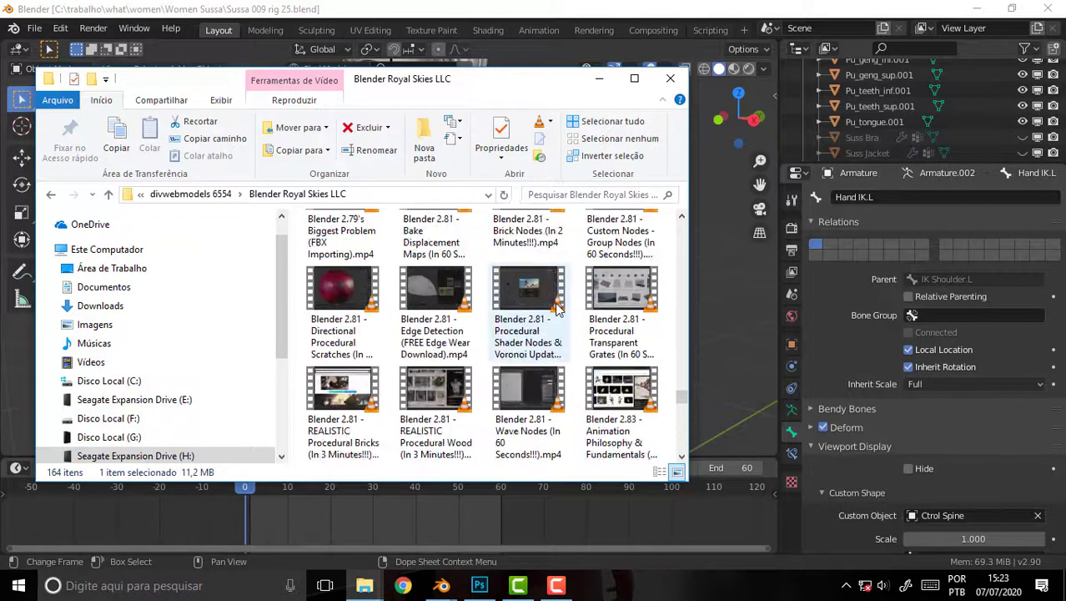
scroll(553, 311, down, 3)
scroll(556, 309, down, 1)
scroll(556, 309, up, 5)
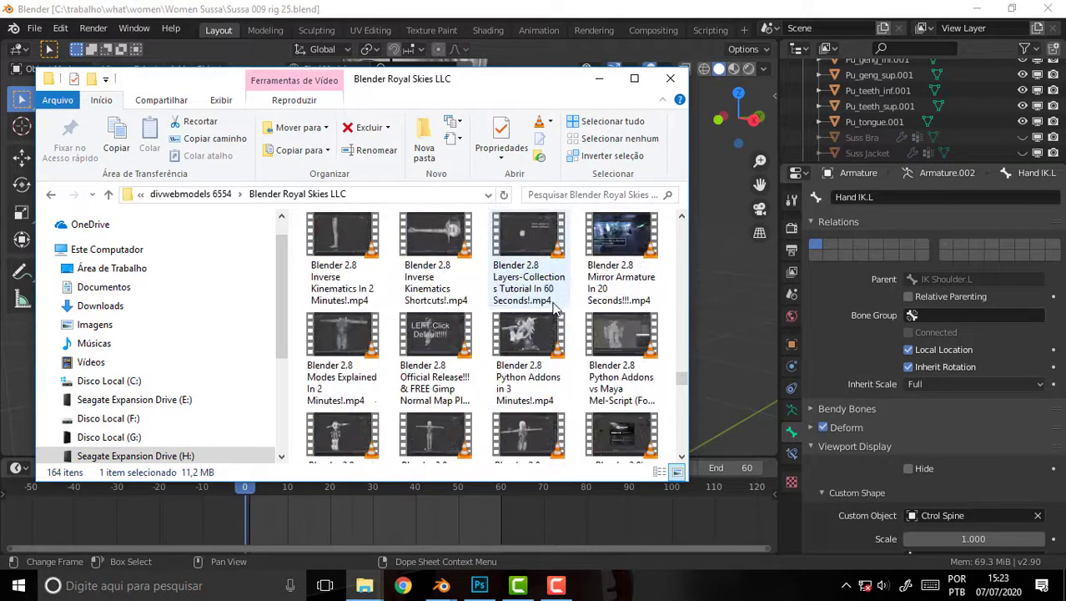
scroll(550, 306, down, 1)
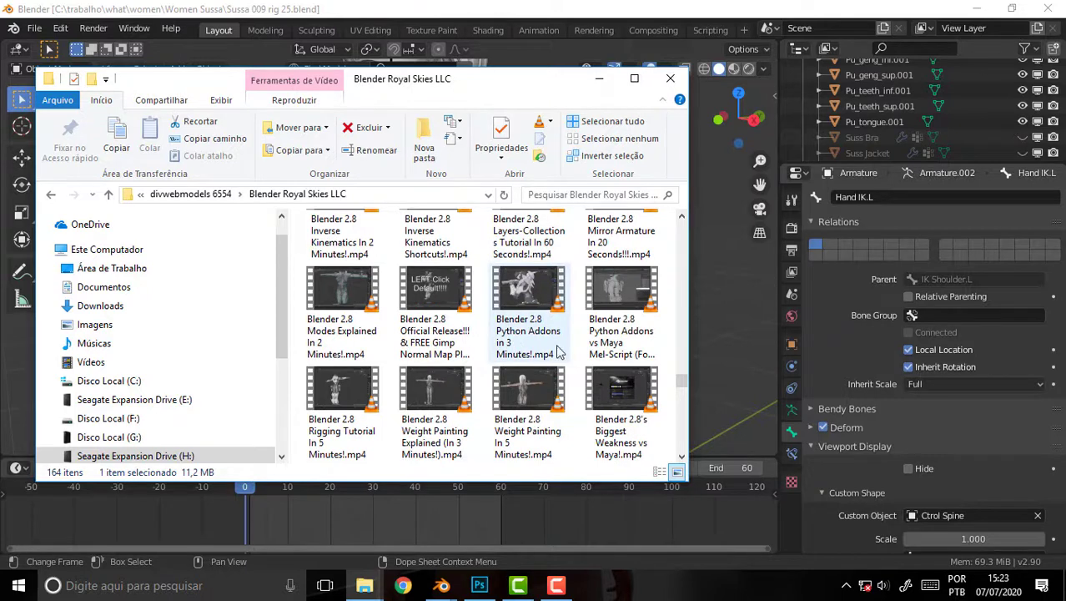
scroll(557, 352, up, 1)
scroll(557, 344, up, 5)
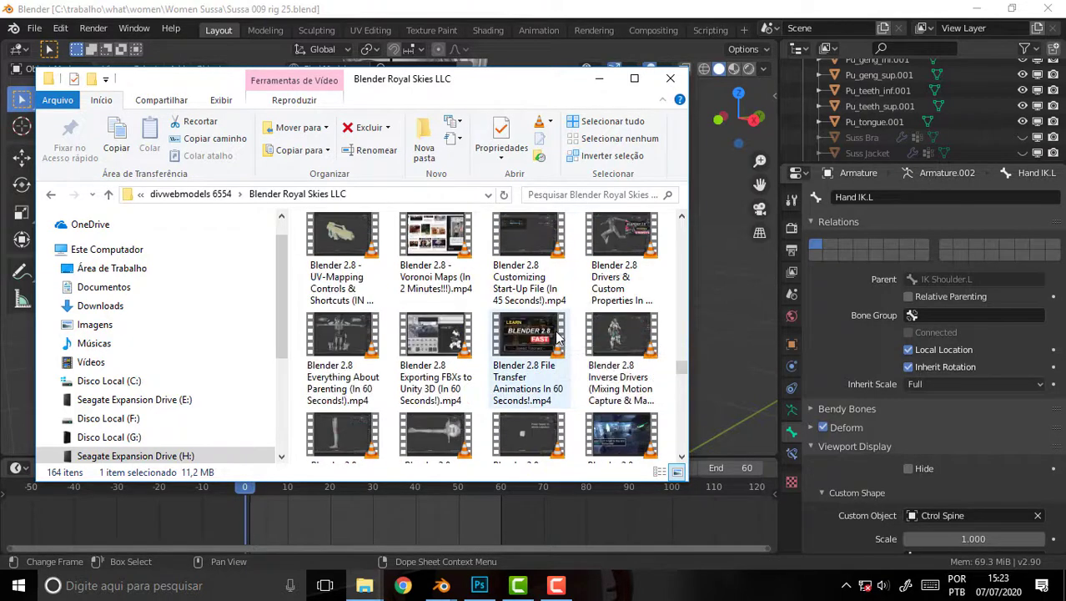
scroll(558, 335, up, 4)
scroll(545, 321, down, 1)
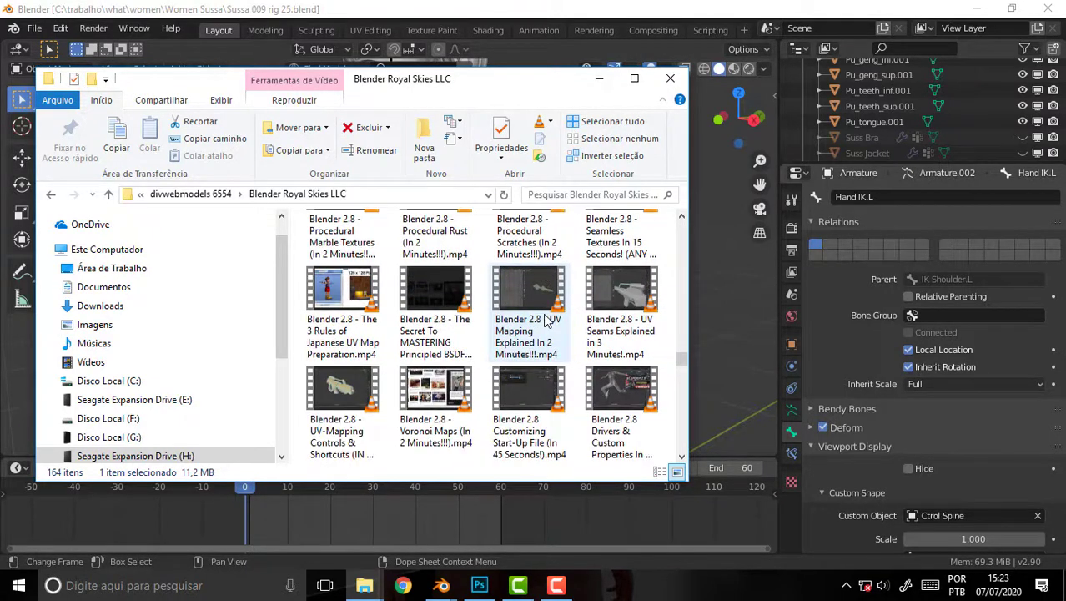
scroll(546, 321, up, 1)
scroll(542, 317, up, 1)
scroll(538, 314, up, 1)
scroll(531, 309, up, 1)
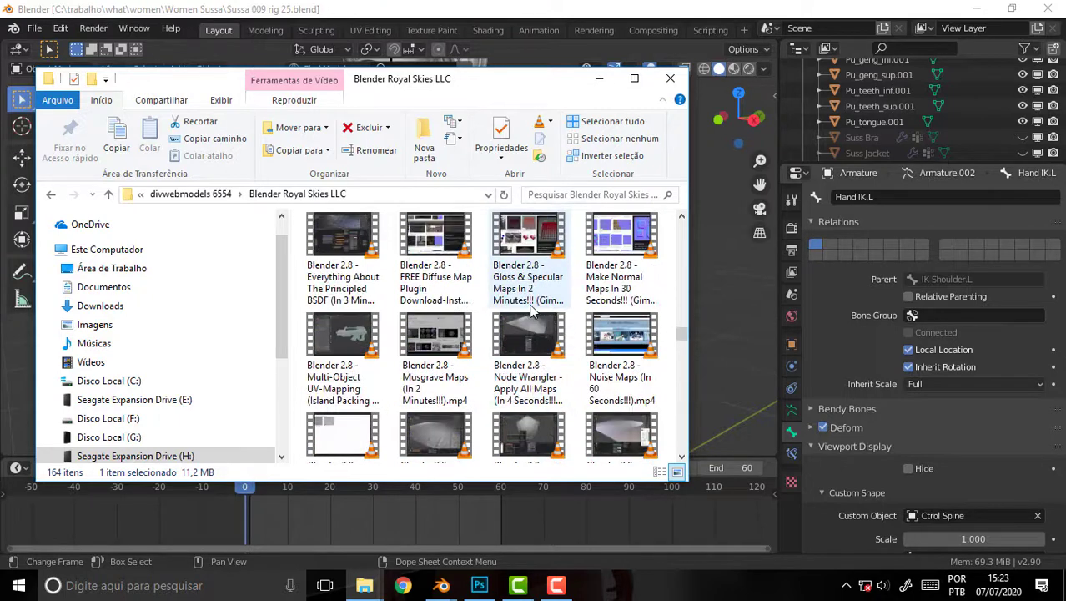
scroll(531, 310, up, 2)
scroll(531, 310, up, 1)
scroll(532, 310, down, 1)
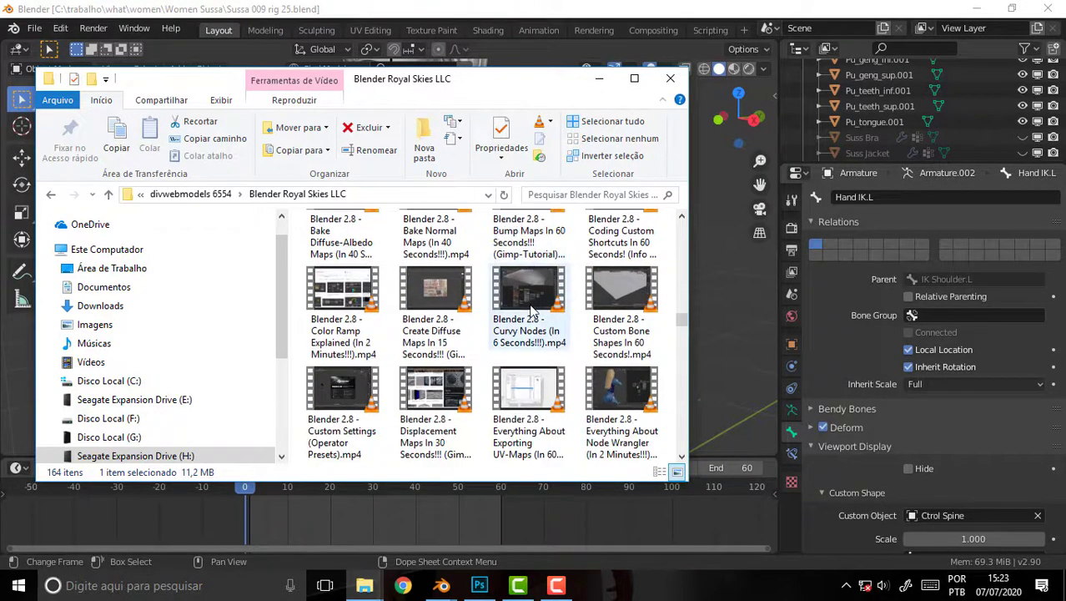
scroll(532, 310, up, 2)
scroll(538, 310, up, 2)
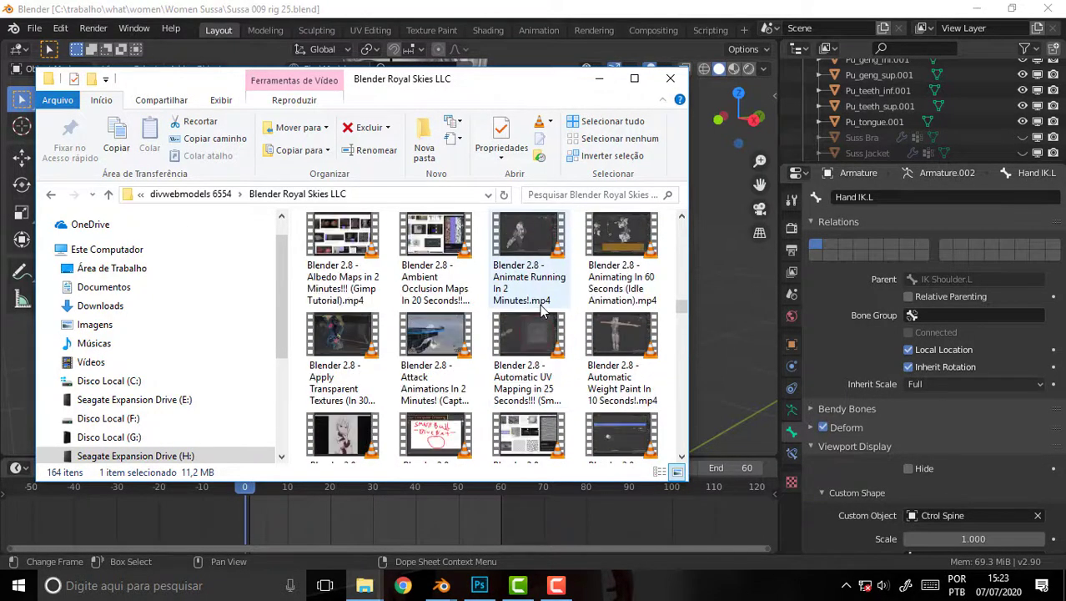
scroll(541, 310, down, 1)
scroll(541, 310, down, 2)
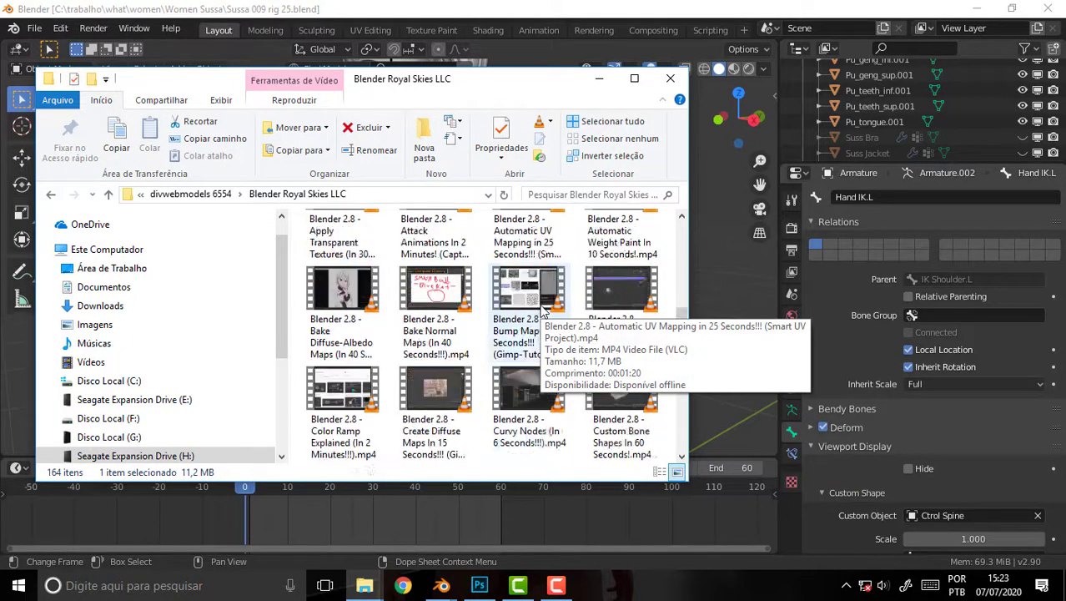
scroll(541, 310, down, 2)
scroll(541, 311, down, 5)
scroll(541, 310, down, 3)
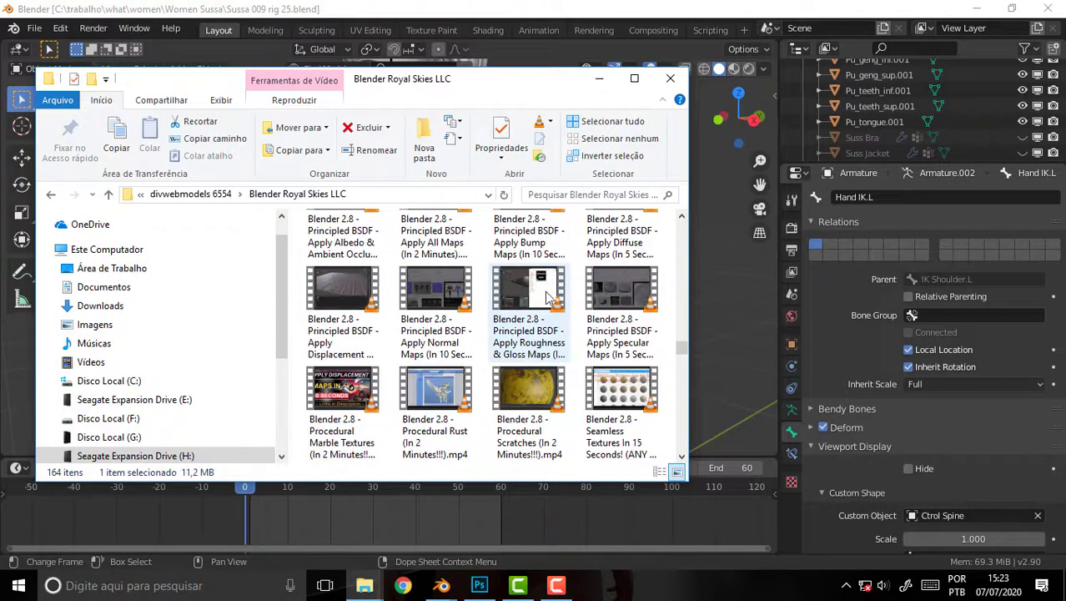
- Put the folder away and play 'Blender 2.8 - Animate Running In 2 Minutes!.mp4' in VLC
click(768, 461)
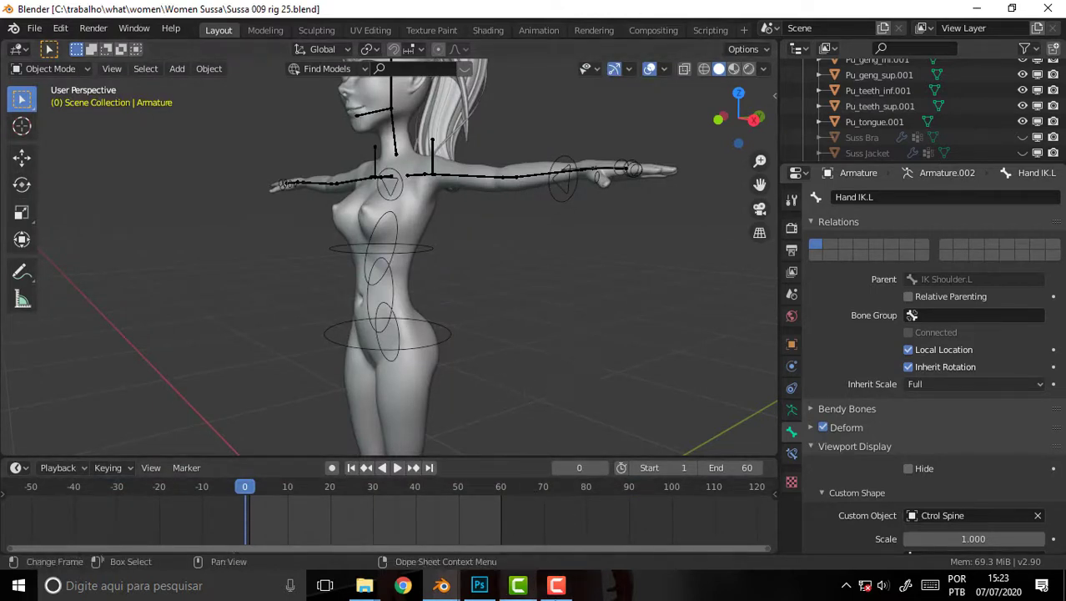
click(556, 585)
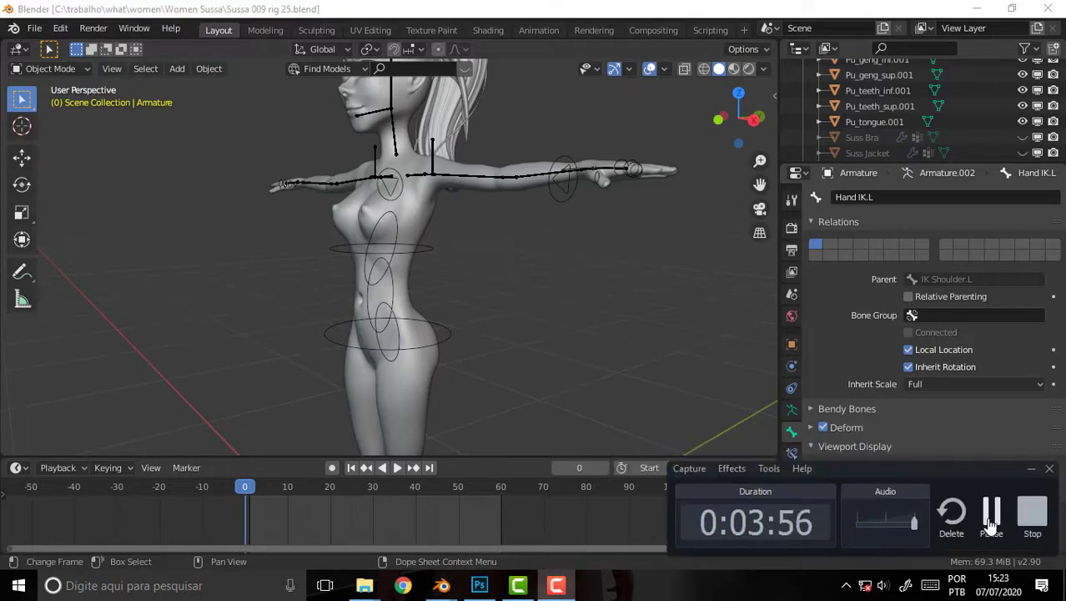
click(992, 525)
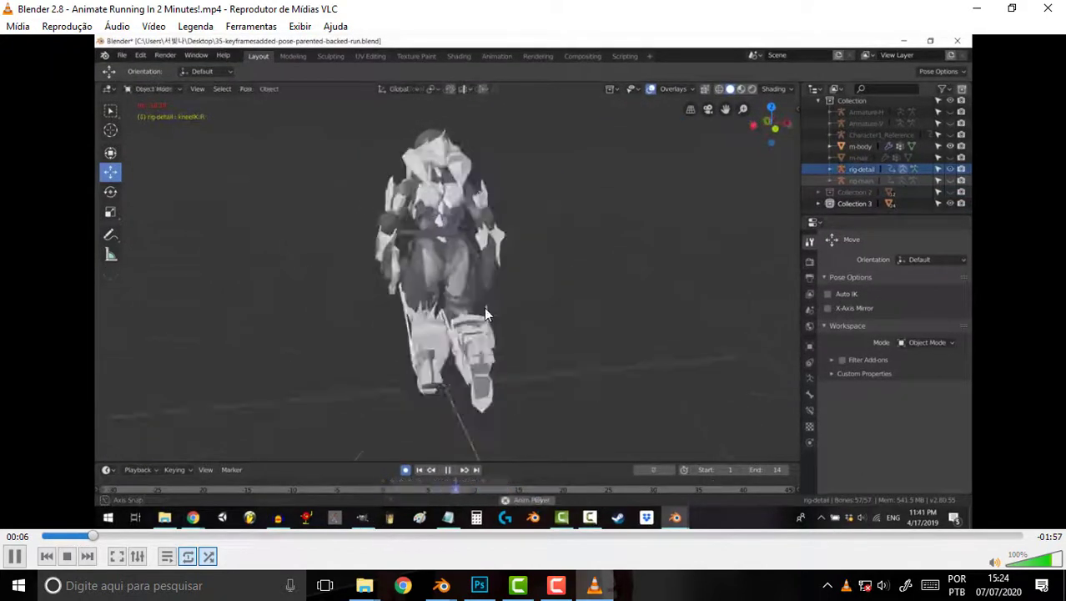
- Pause the tutorial, resume it, and pause again at 11:19
click(13, 562)
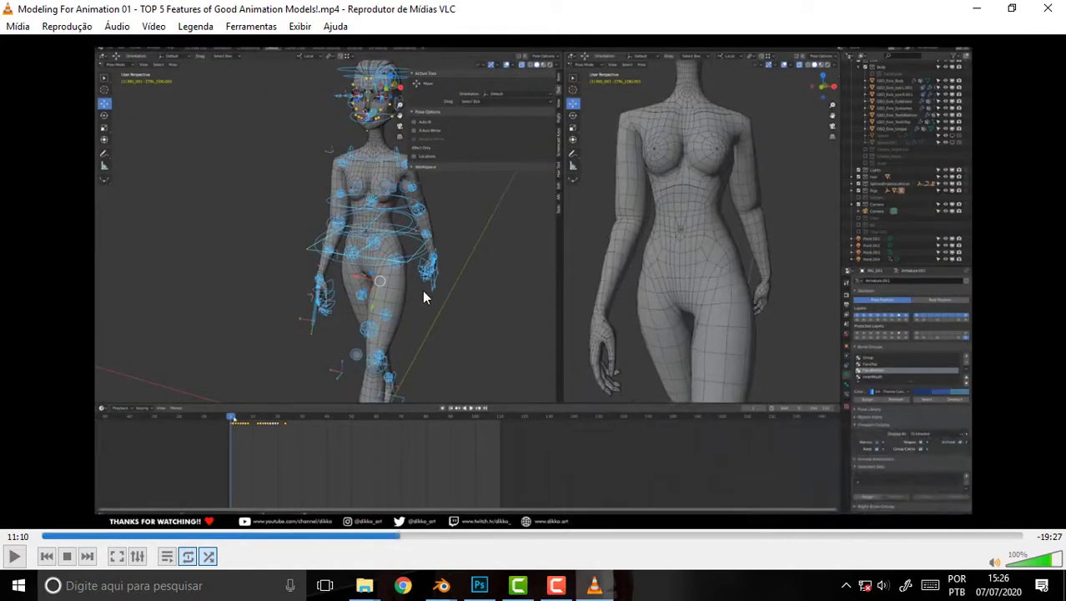
click(14, 556)
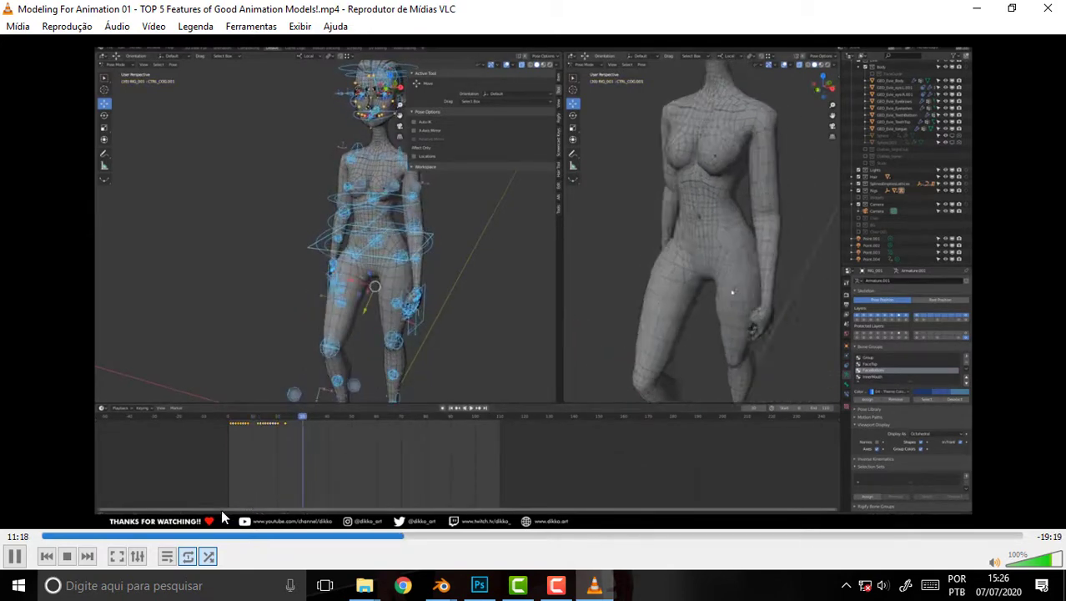
click(23, 556)
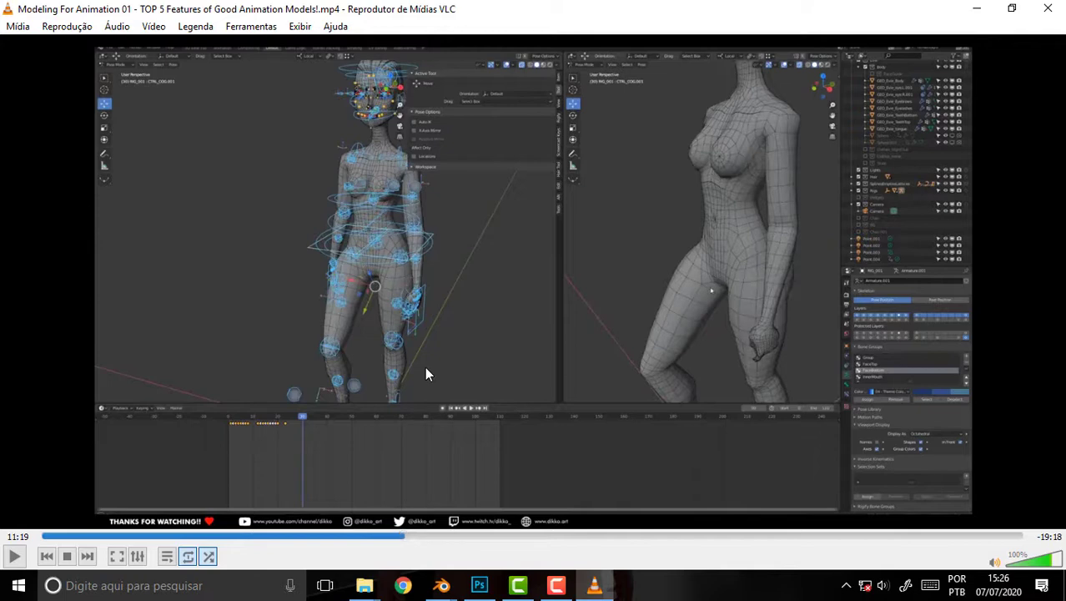
- Scrub the Modeling For Animation 01 tutorial between 11:06 and 11:25, then bring Blender forward
click(397, 535)
drag(398, 537, 407, 537)
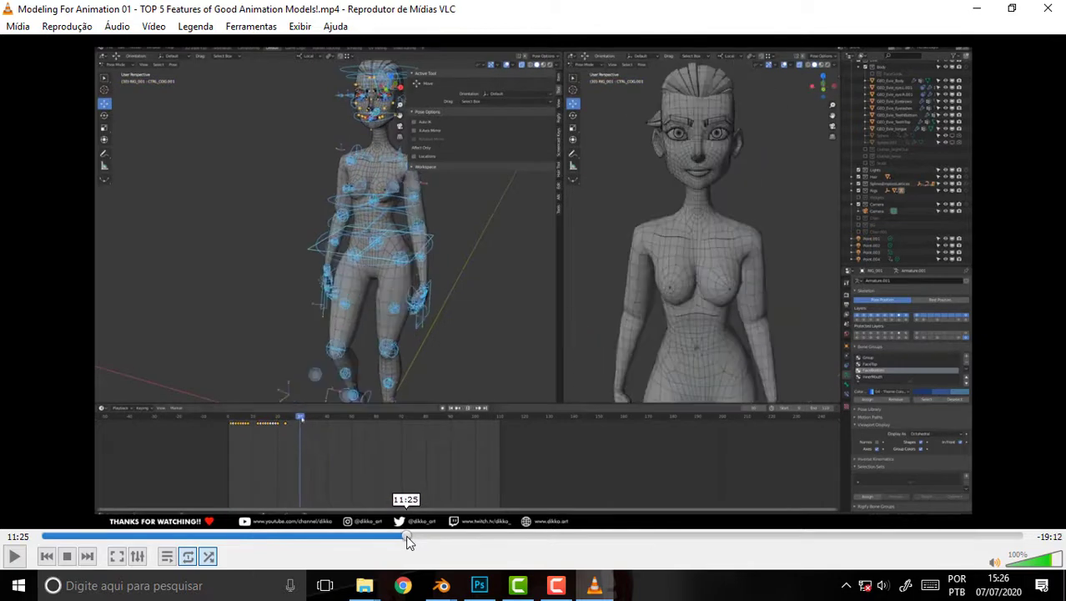
drag(405, 536, 406, 539)
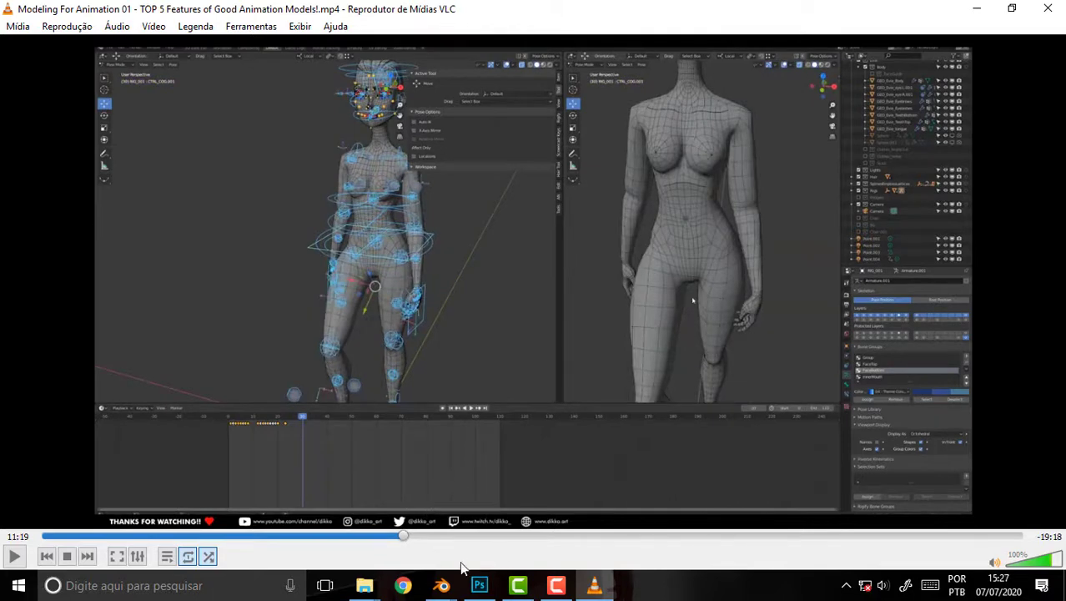
mouse_move(441, 585)
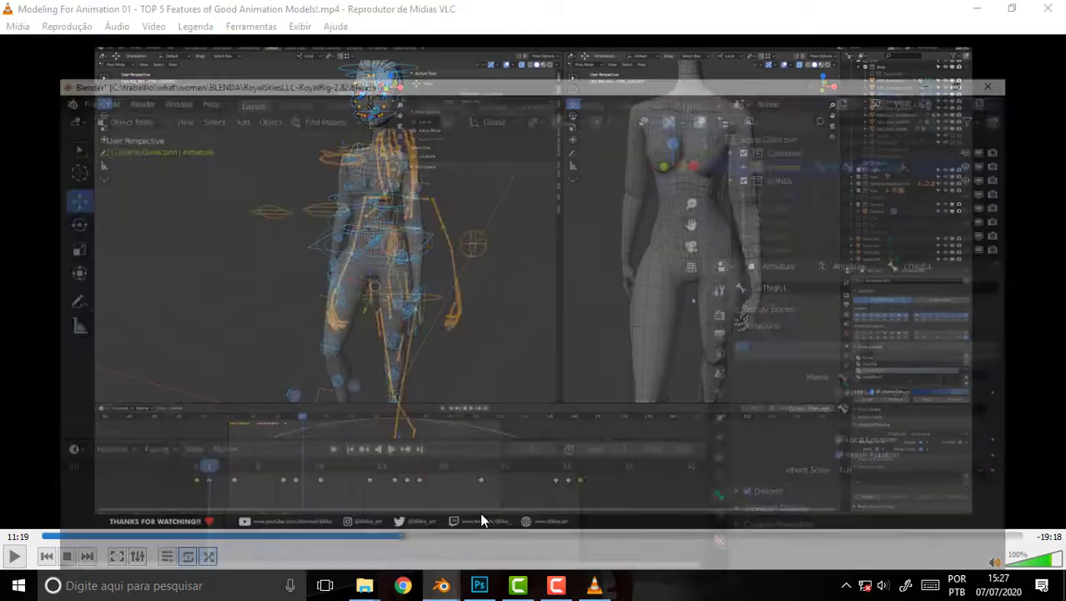
click(480, 512)
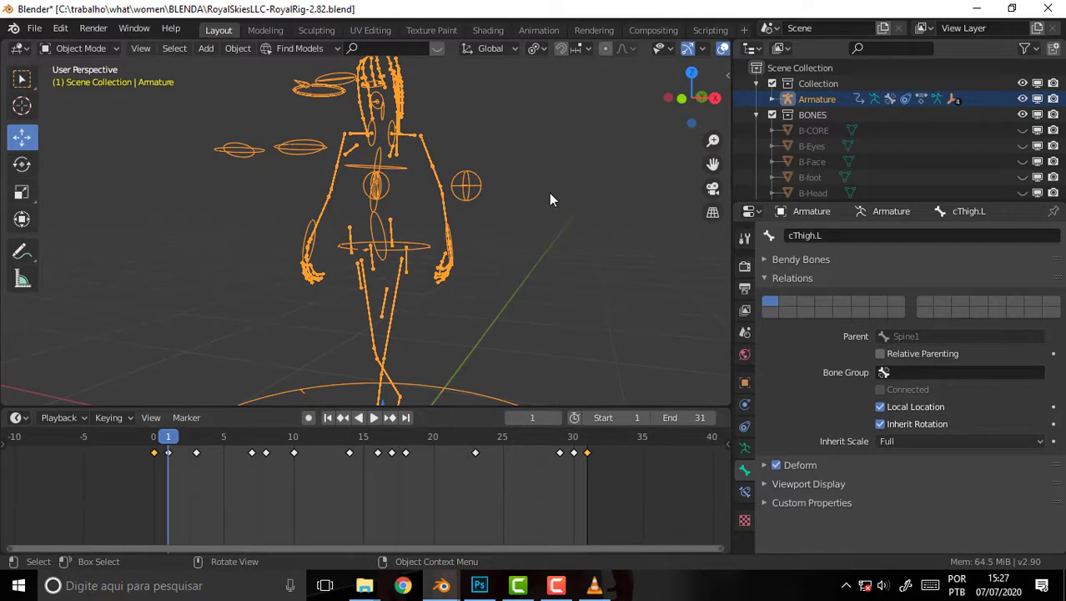
- Copy the walk rig and paste its 20 objects into the Sussa character scene
key(ctrl)
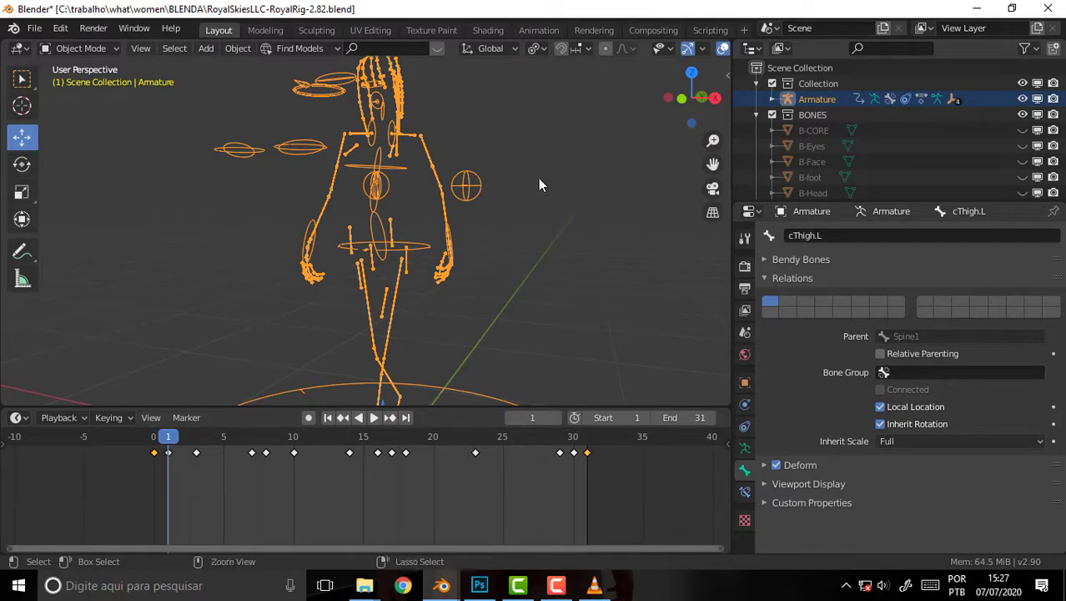
key(ctrl+c)
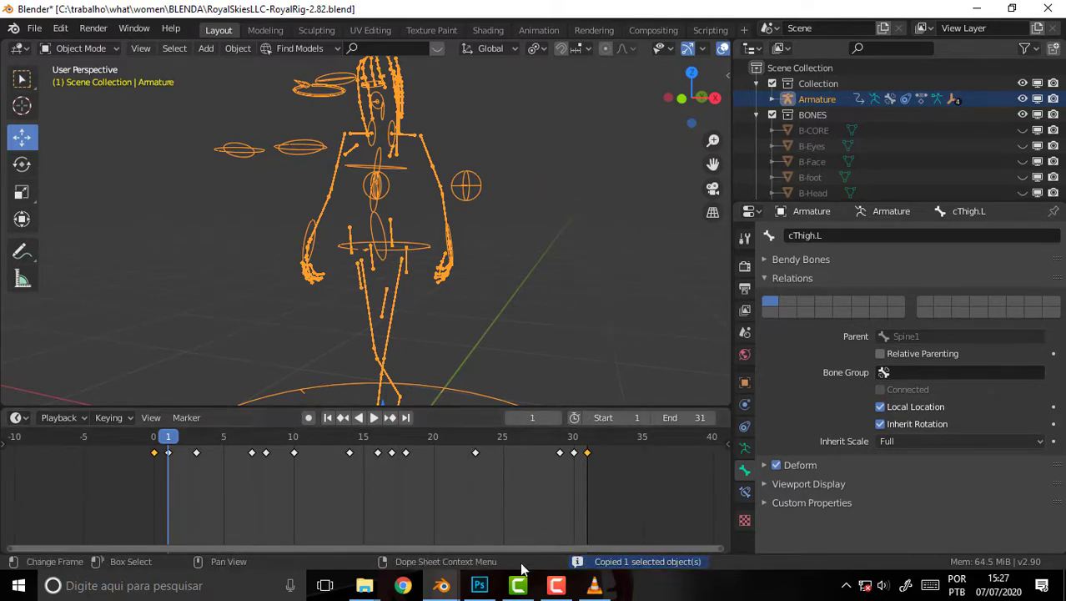
mouse_move(441, 586)
click(375, 523)
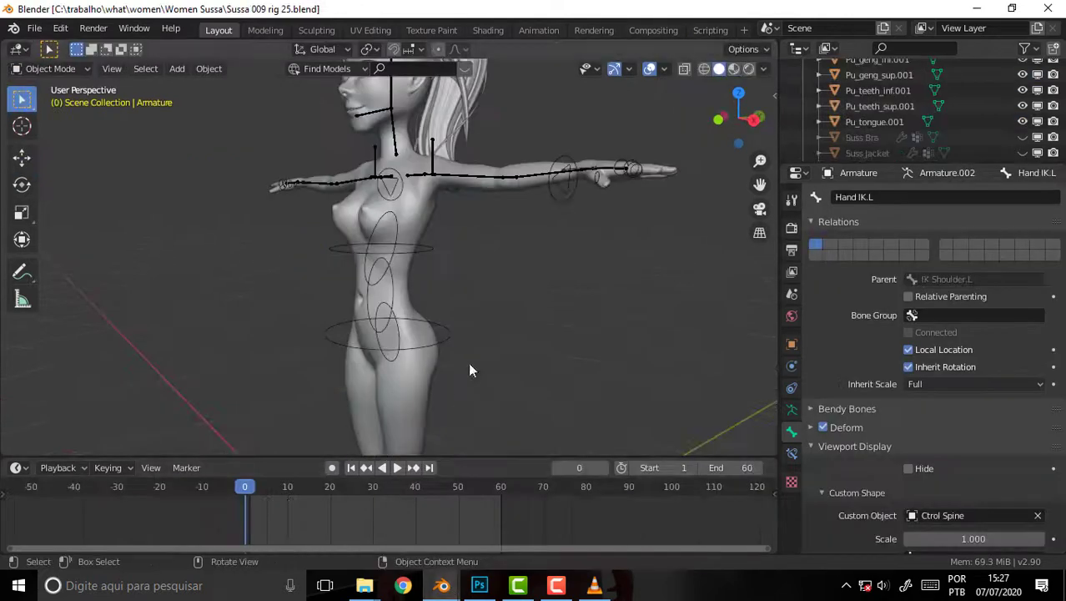
scroll(527, 268, down, 3)
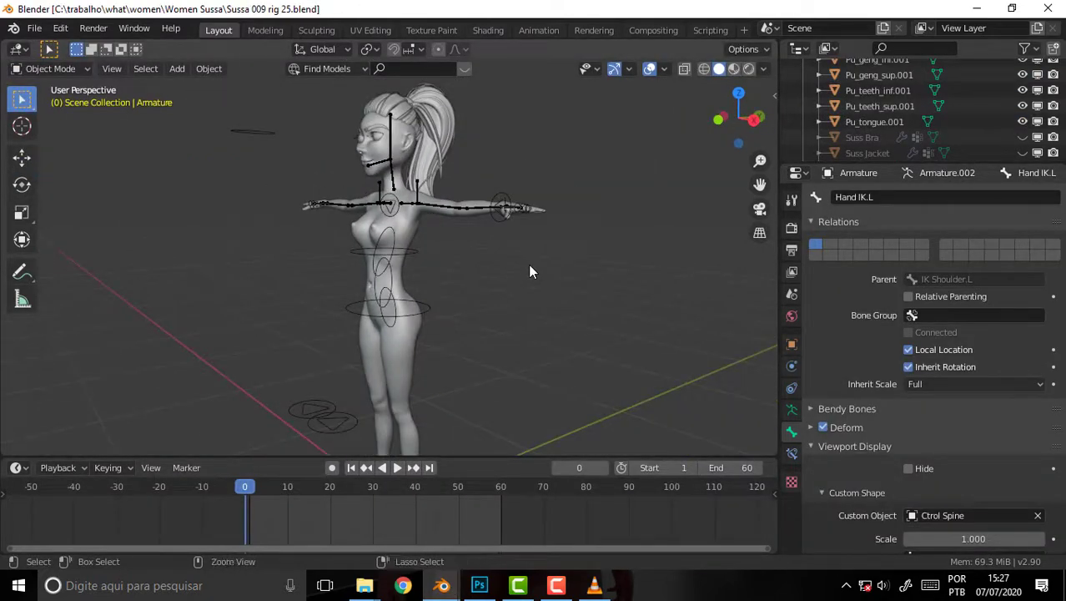
key(ctrl+v)
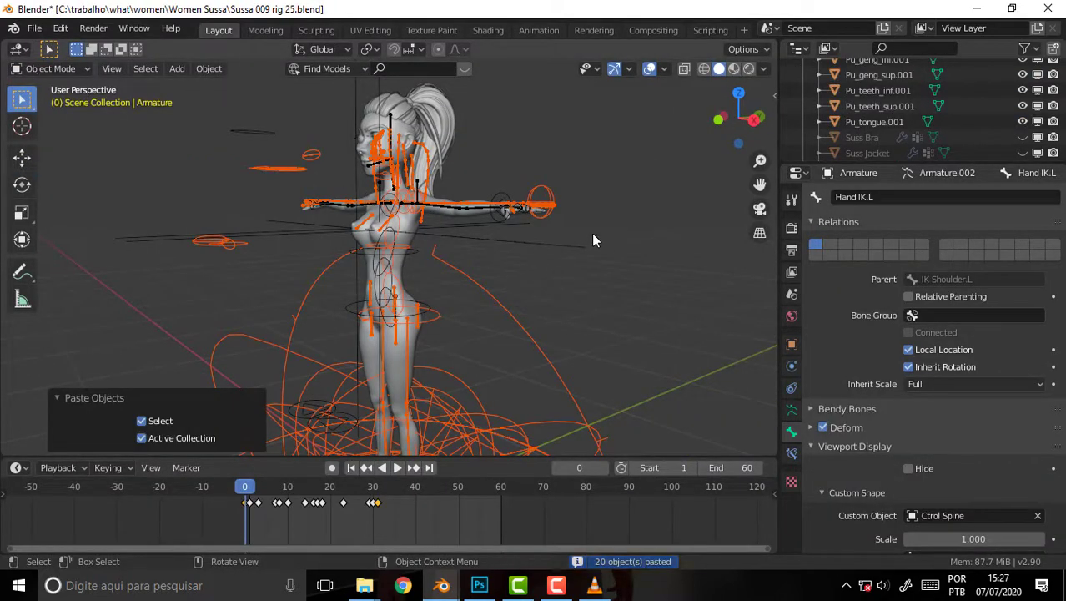
drag(759, 183, 760, 84)
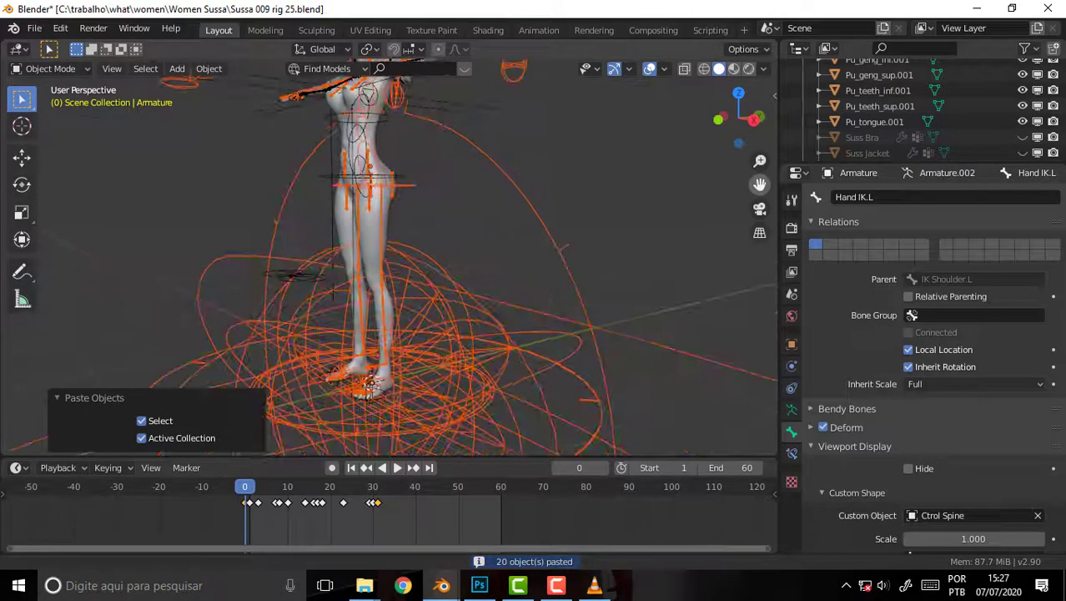
drag(760, 183, 760, 234)
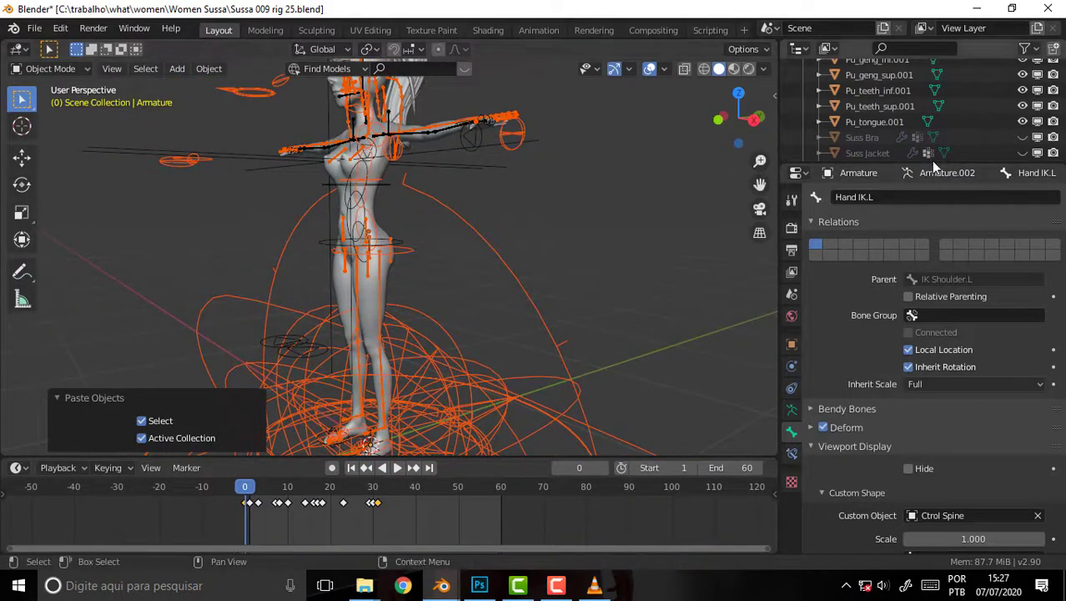
- Widen the Outliner and hide B-CORE through B-Tongue in both viewport and render
drag(931, 163, 961, 333)
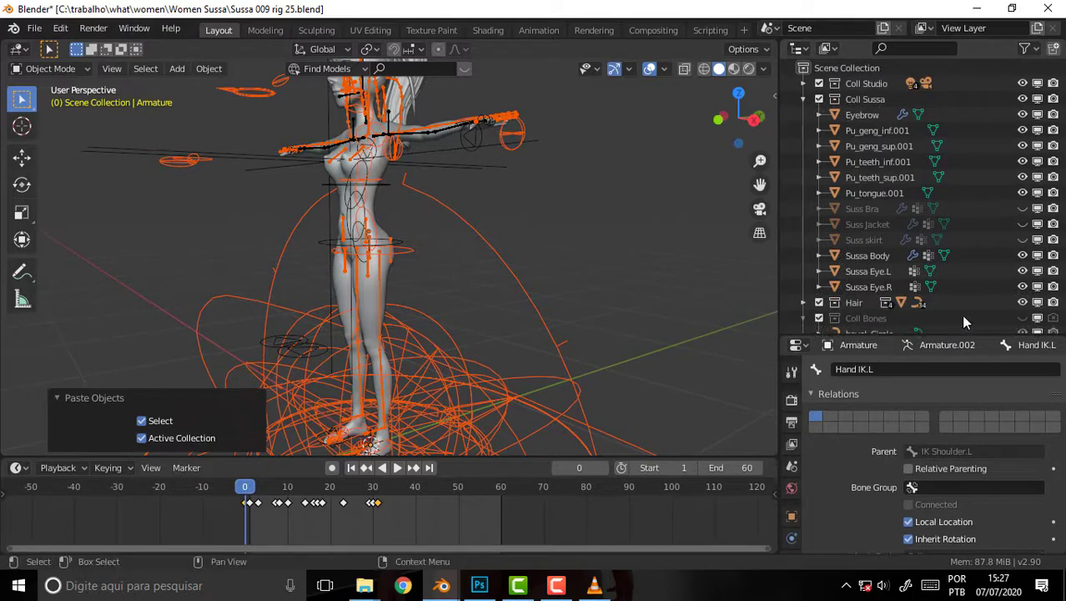
mouse_move(1060, 150)
mouse_down()
mouse_move(1054, 281)
mouse_move(1022, 297)
mouse_up()
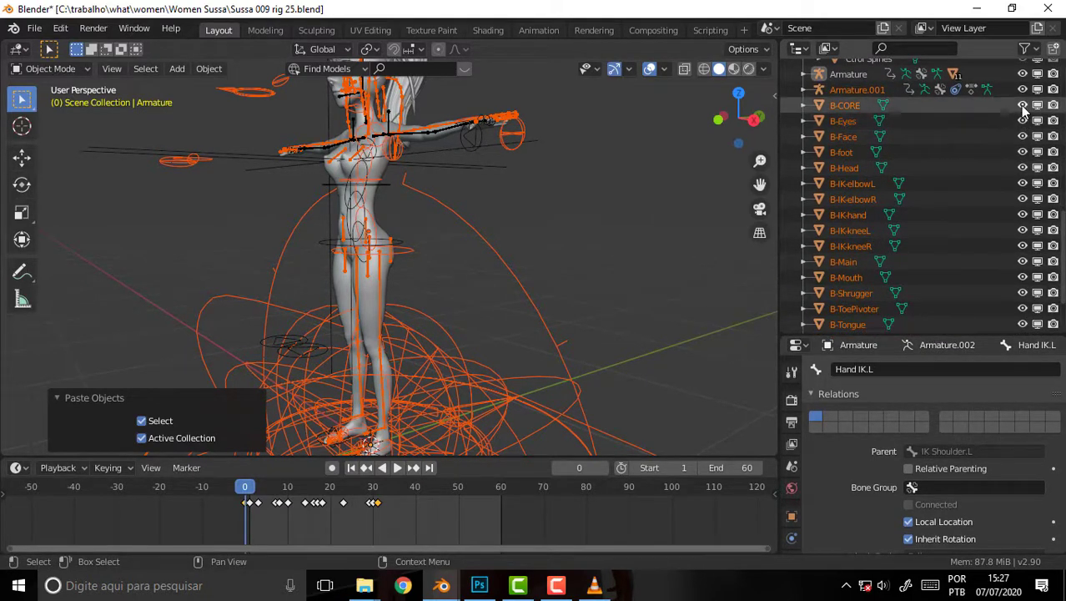
drag(1023, 105, 1023, 325)
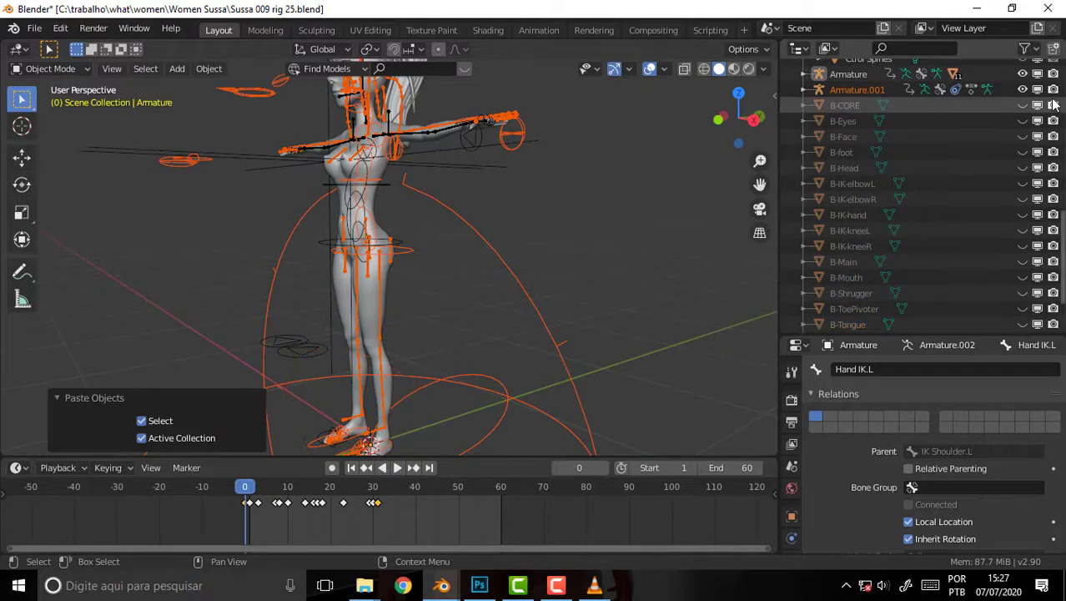
drag(1054, 104, 1053, 325)
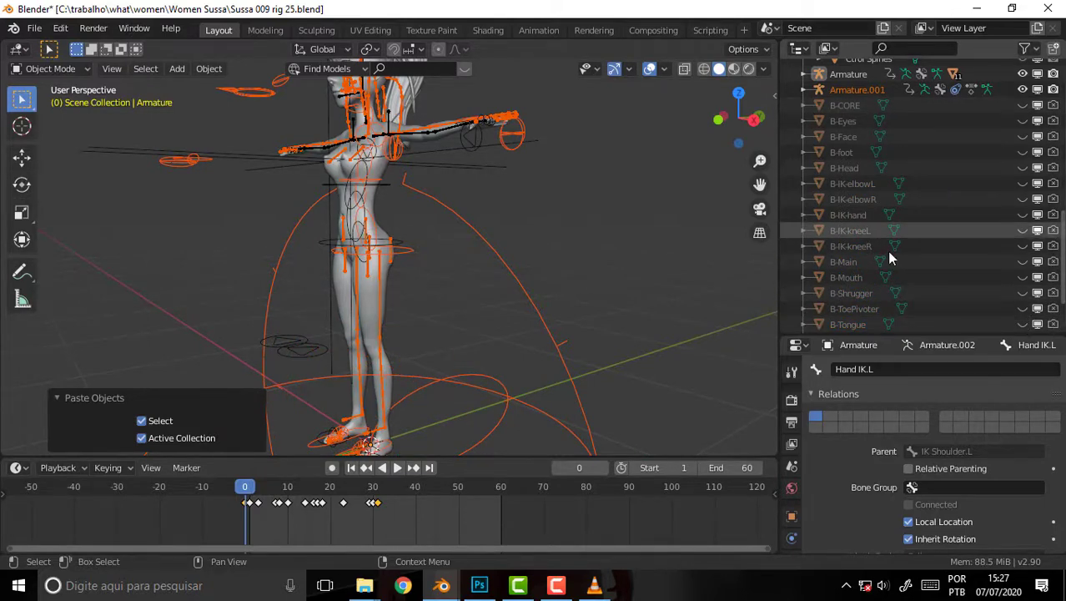
- Hide B-Twist, the two spring objects and C-hand in the viewport
middle_drag(568, 249, 570, 256)
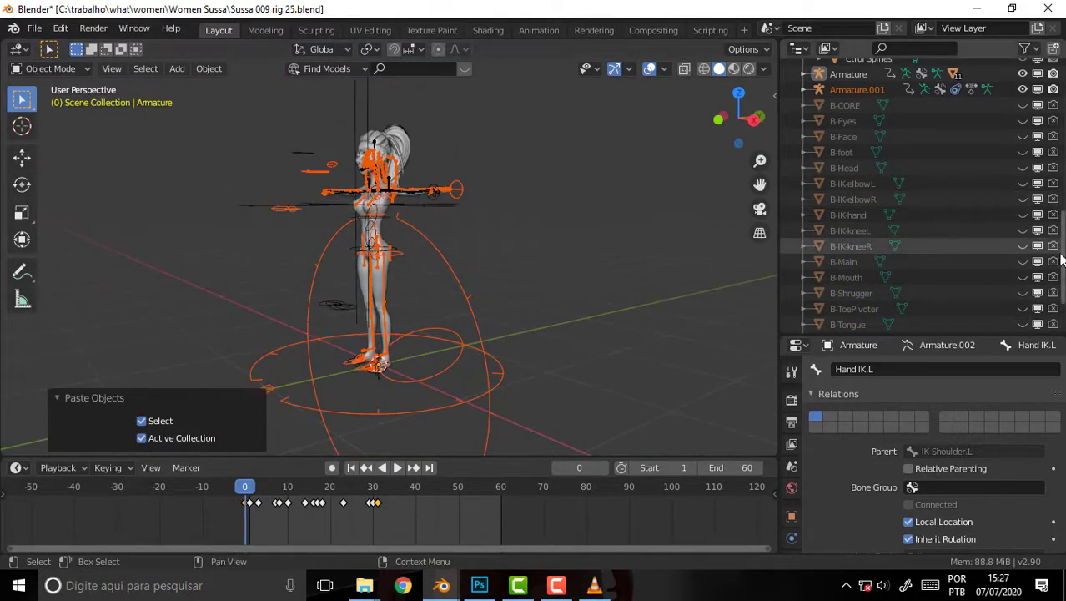
scroll(1035, 279, down, 3)
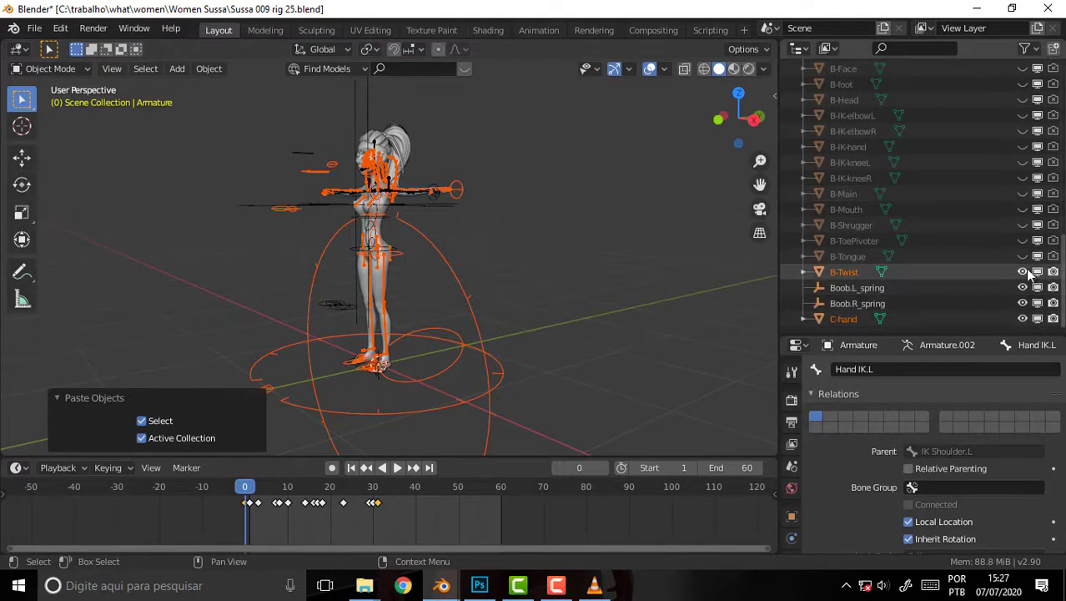
drag(1023, 272, 1023, 318)
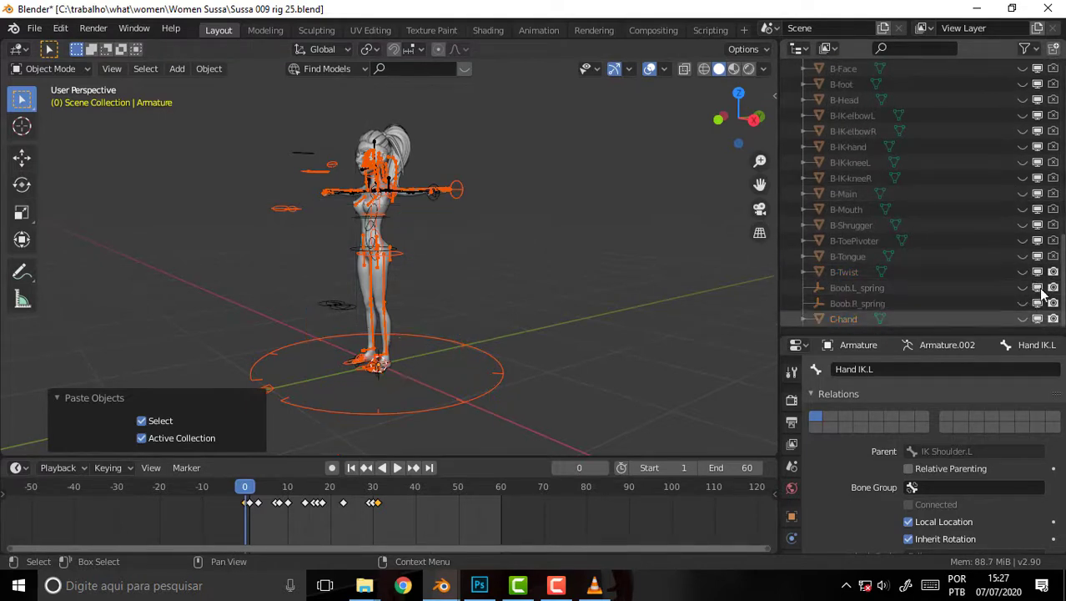
mouse_move(725, 221)
middle_down()
mouse_move(576, 207)
mouse_move(614, 204)
middle_up()
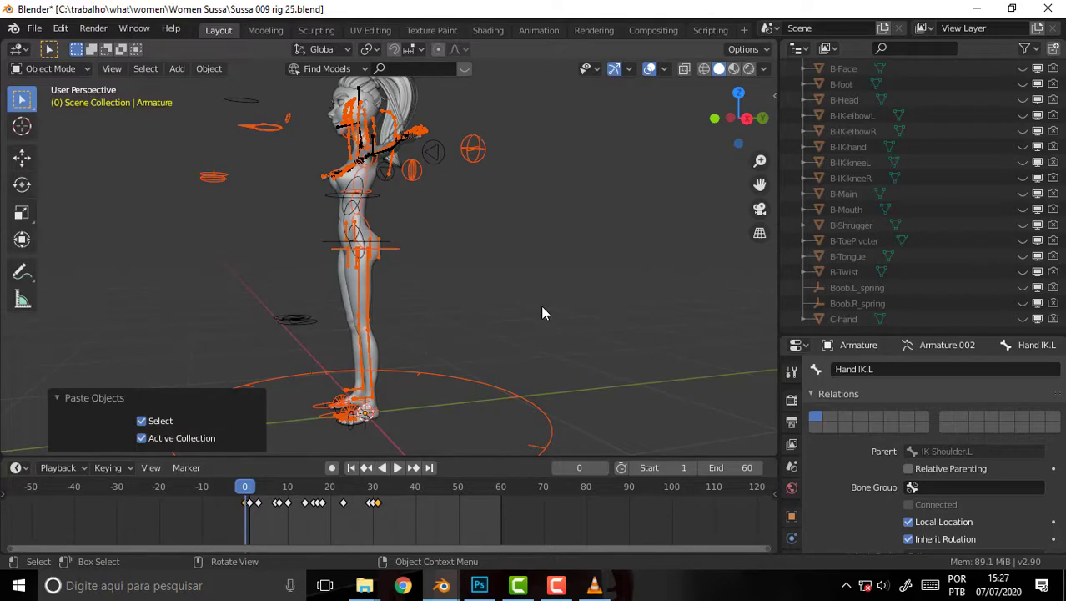
- Undo a first scale attempt and preview the pasted walk animation from the side
key(a)
key(s)
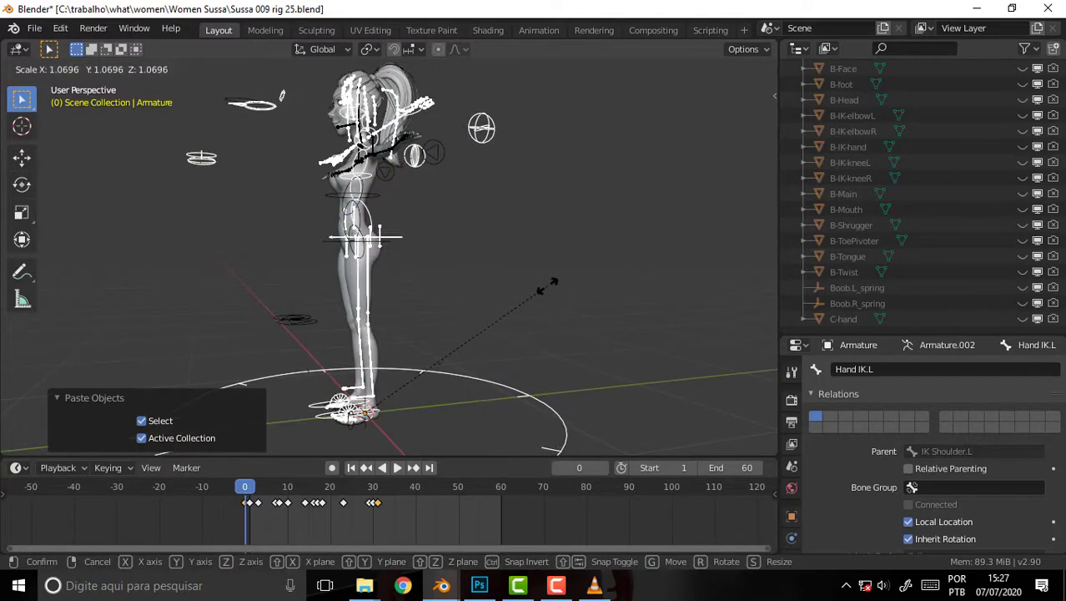
key(Escape)
key(ctrl+z)
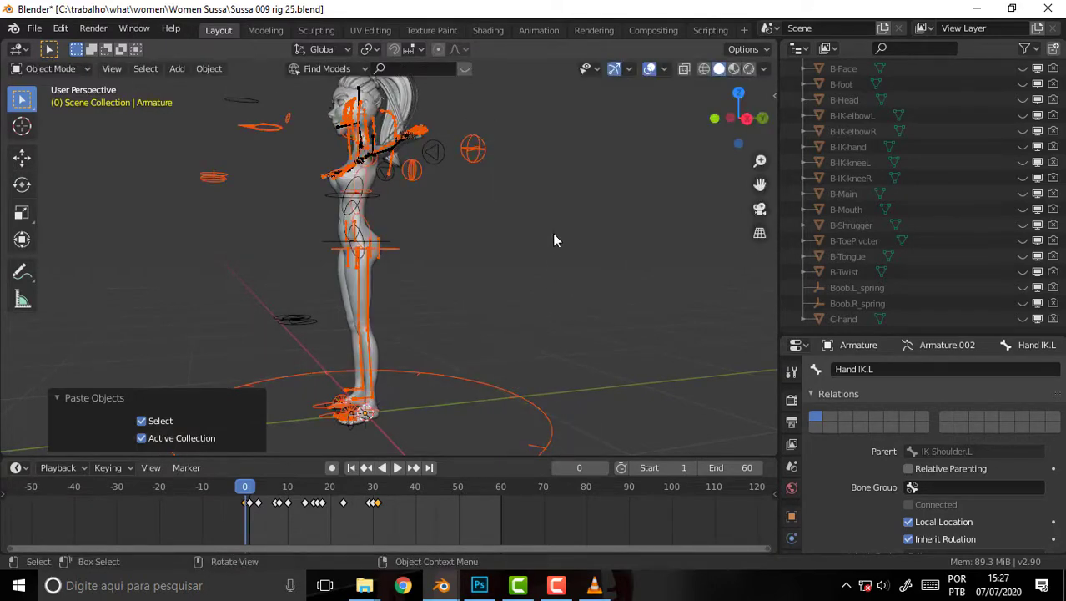
key(KP_3)
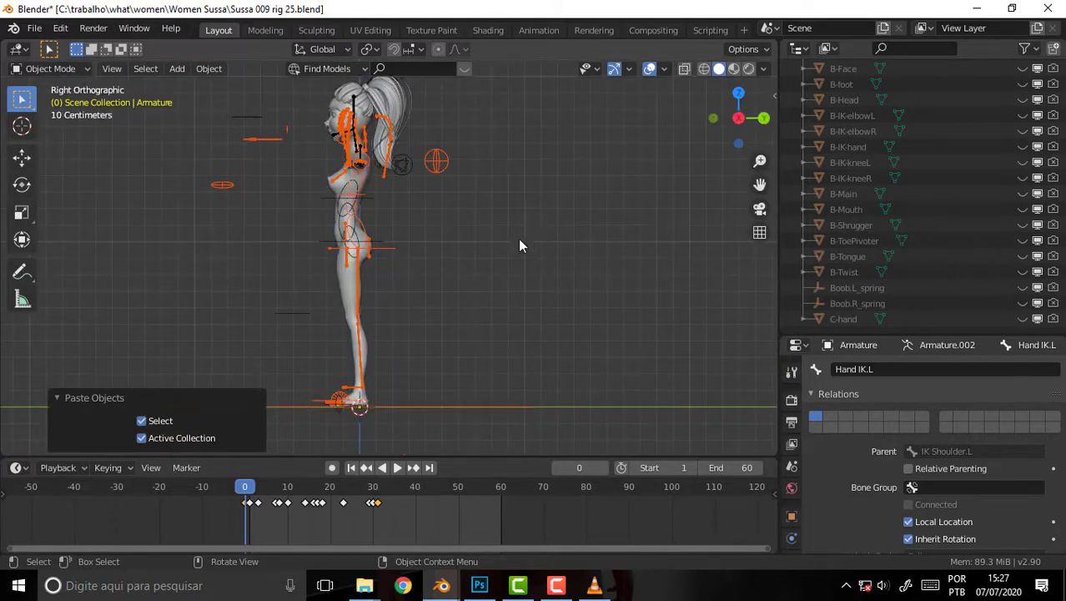
mouse_move(512, 262)
middle_down()
mouse_move(645, 256)
mouse_move(649, 274)
middle_up()
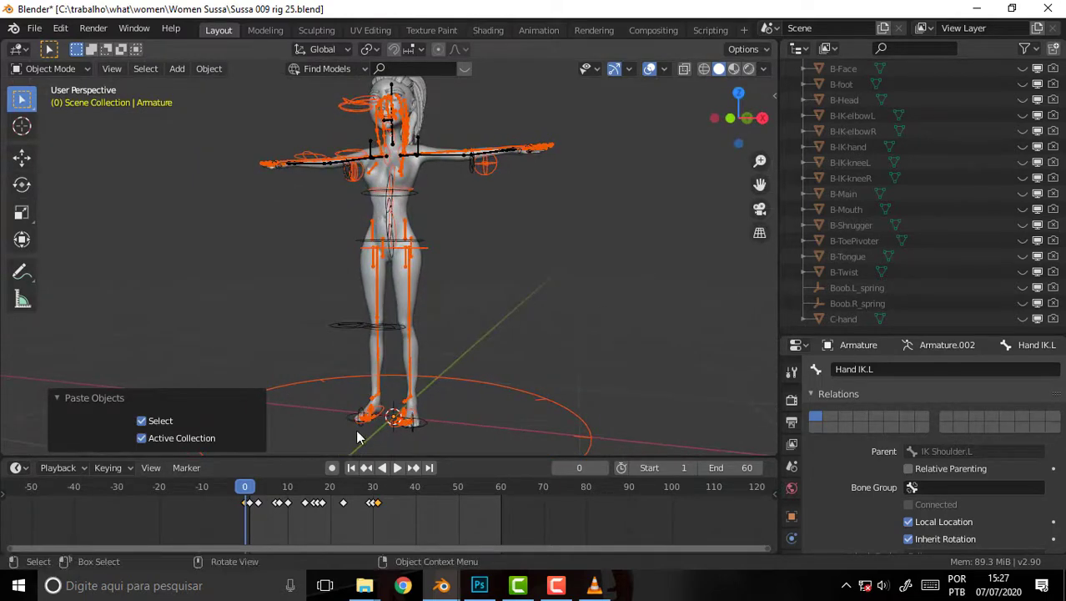
key(space)
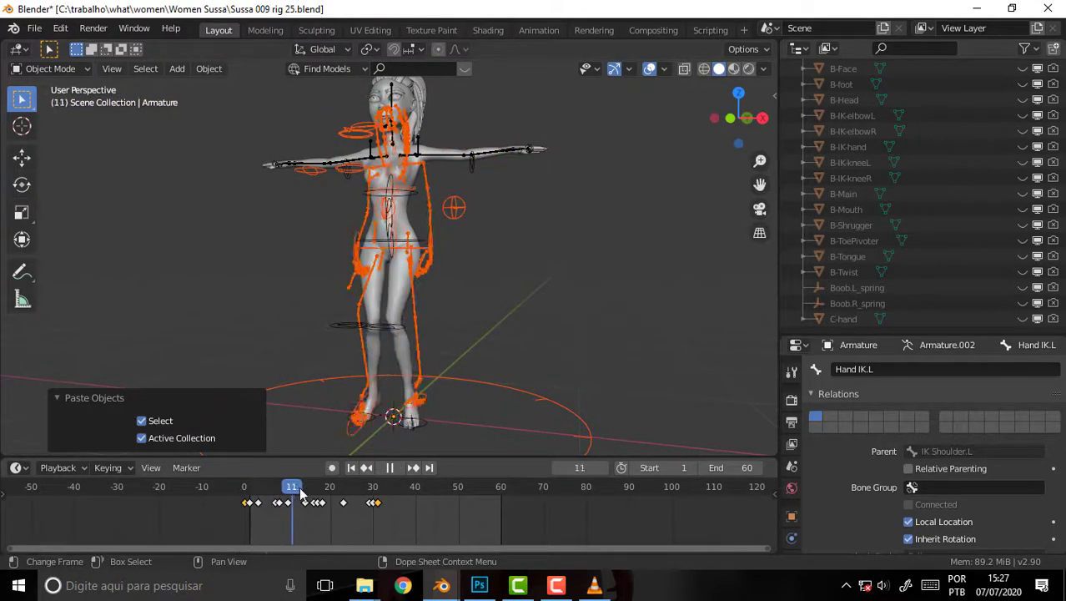
drag(302, 494, 232, 502)
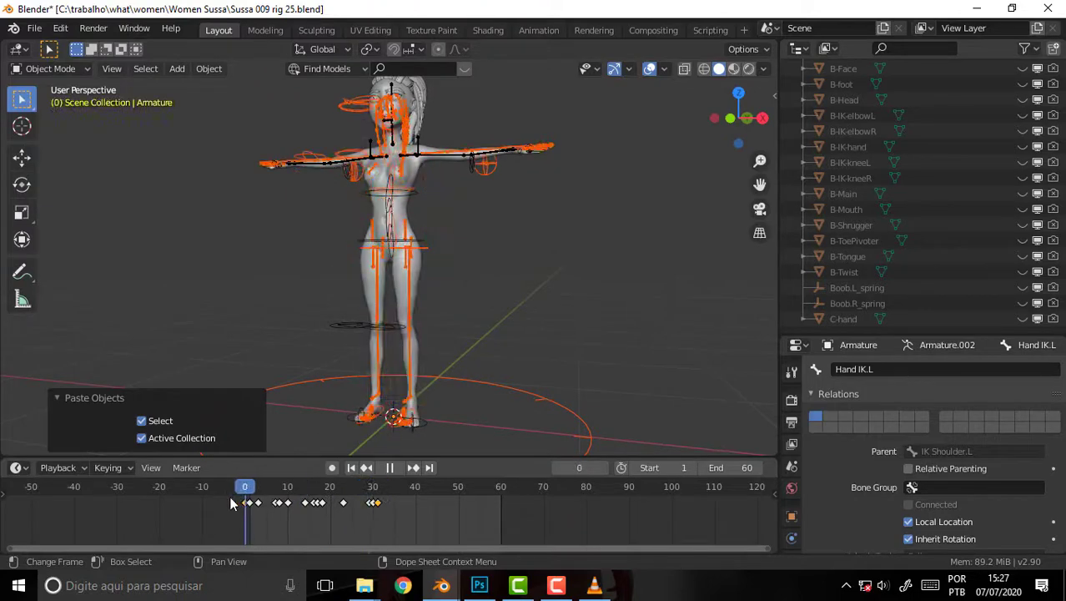
key(space)
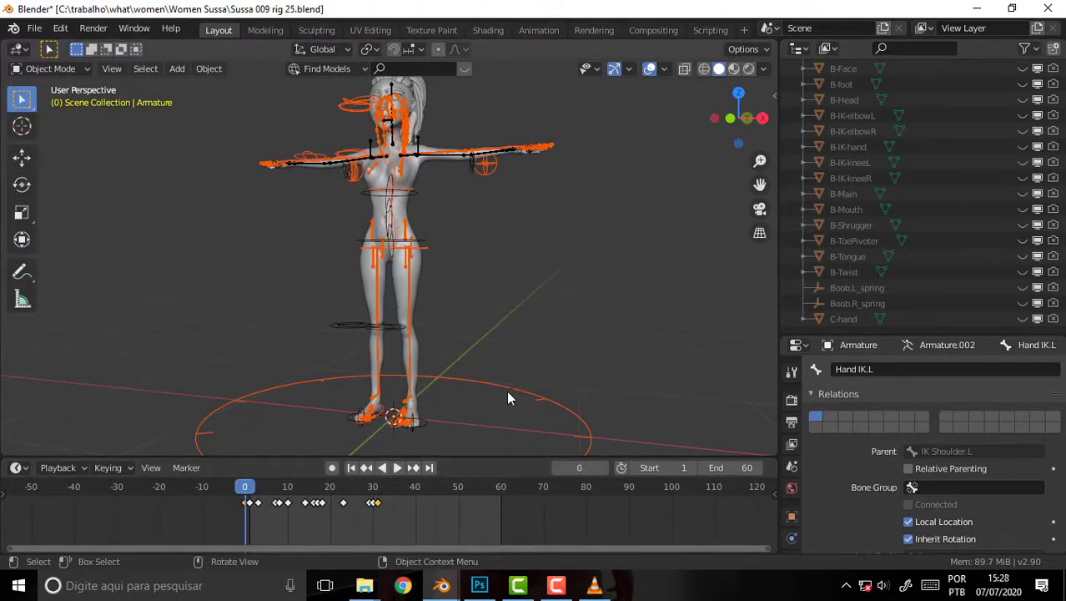
- Scale the pasted Armature.001 rig up to 1.035 and replay the walk to check the fit
click(508, 392)
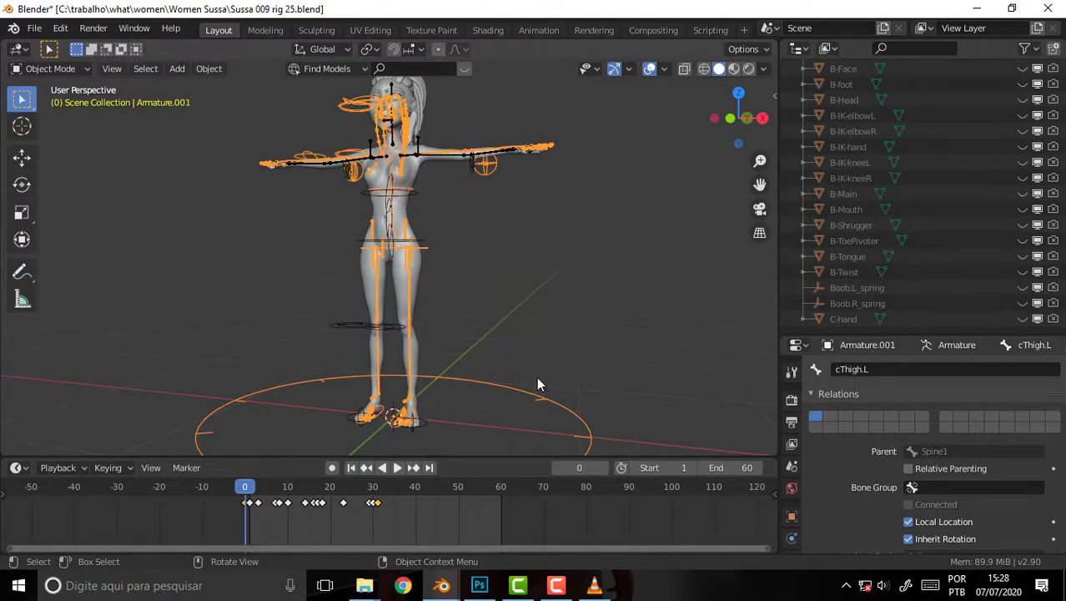
key(s)
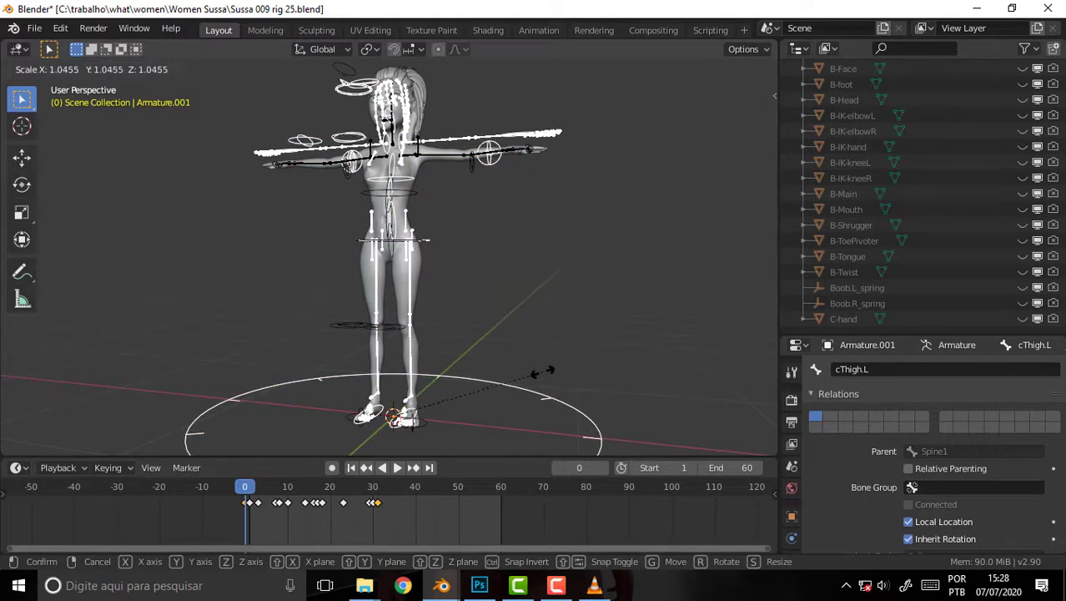
click(541, 374)
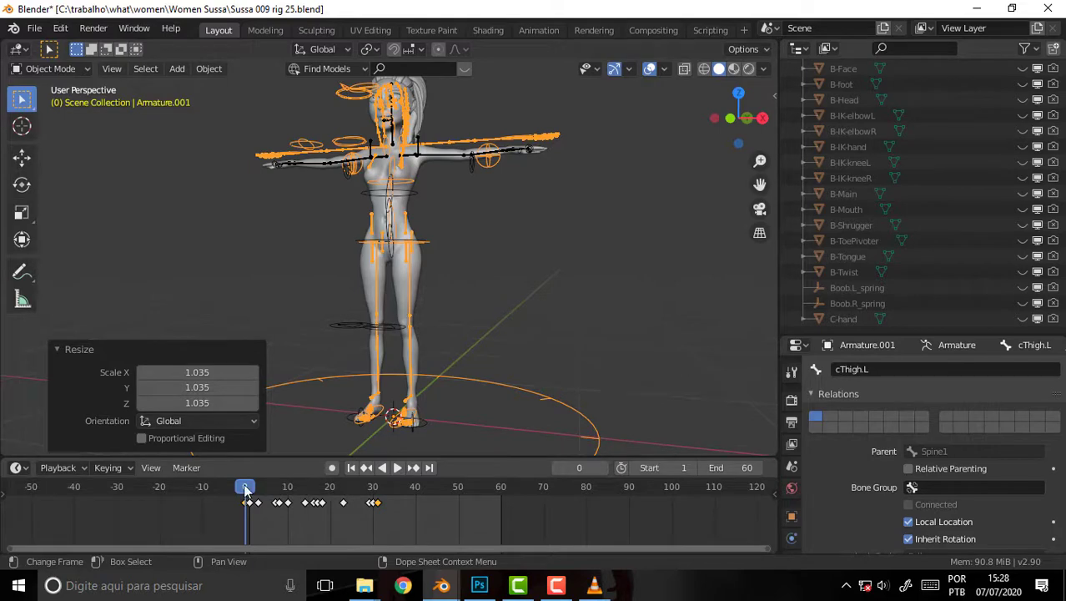
key(space)
mouse_move(222, 488)
mouse_down()
mouse_move(394, 492)
mouse_move(281, 491)
mouse_up()
key(space)
- View the character from the right side and scrub the walk cycle back to frame 0
scroll(559, 281, up, 4)
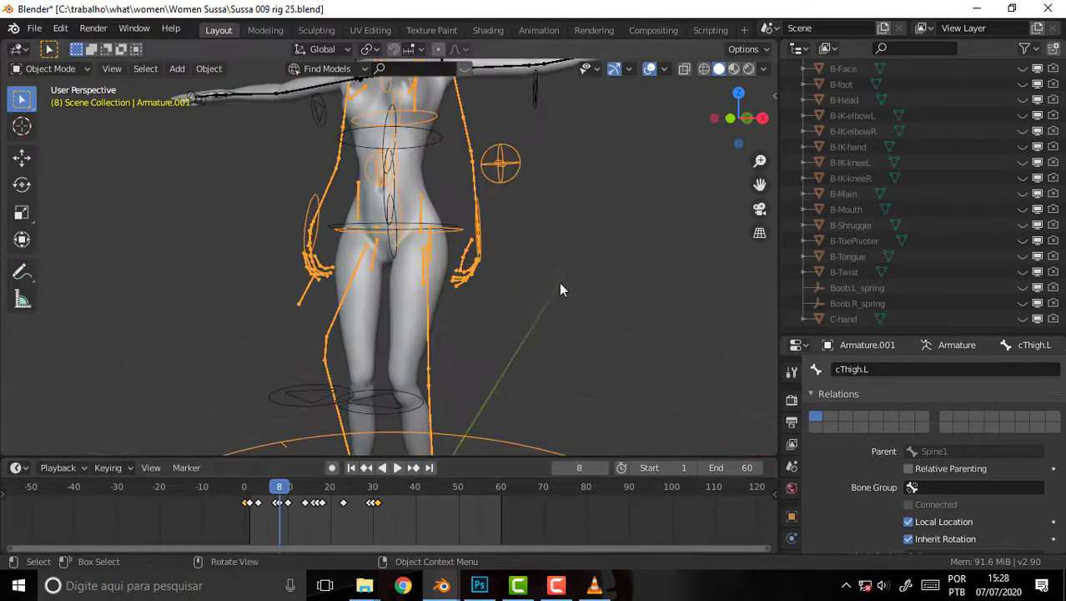
mouse_move(585, 234)
middle_down()
mouse_move(471, 271)
mouse_move(534, 265)
mouse_move(431, 248)
mouse_move(458, 257)
middle_up()
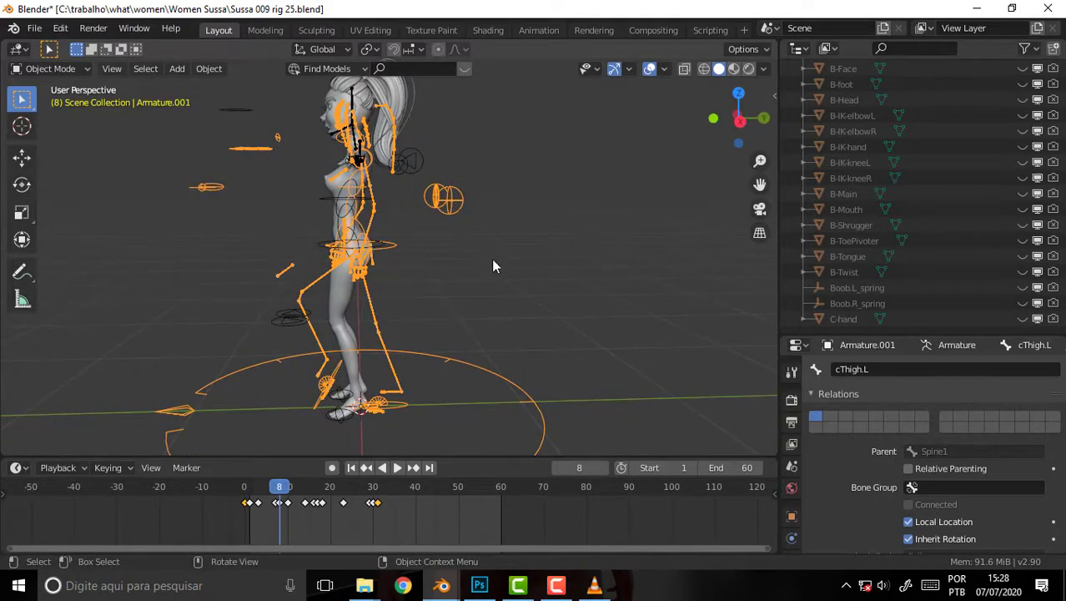
alt+middle_drag(499, 259, 514, 242)
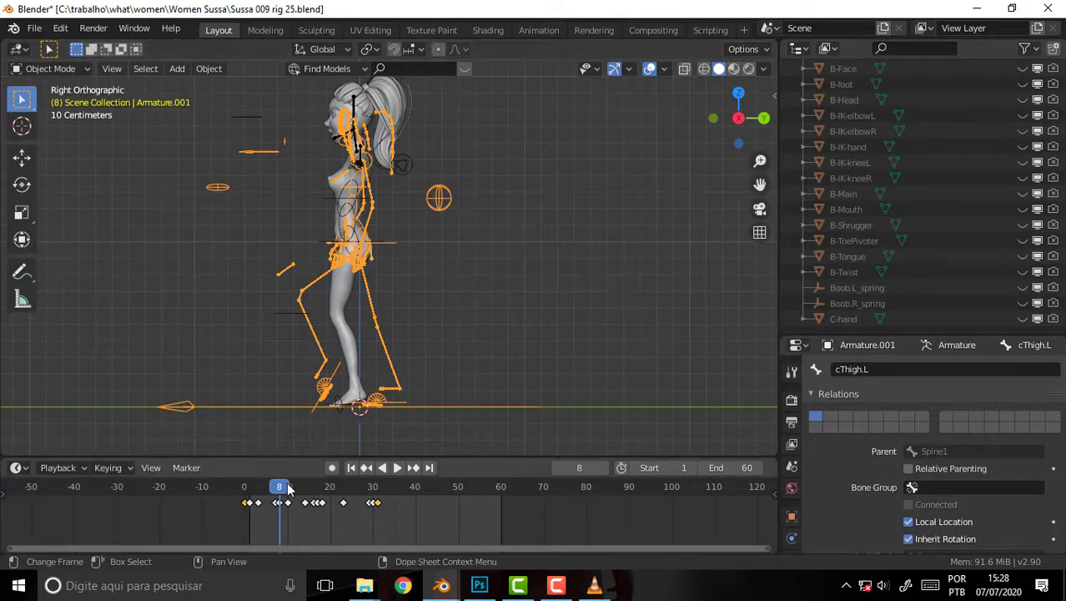
click(397, 468)
mouse_move(243, 491)
mouse_down()
mouse_move(373, 492)
mouse_move(247, 492)
mouse_move(380, 473)
mouse_up()
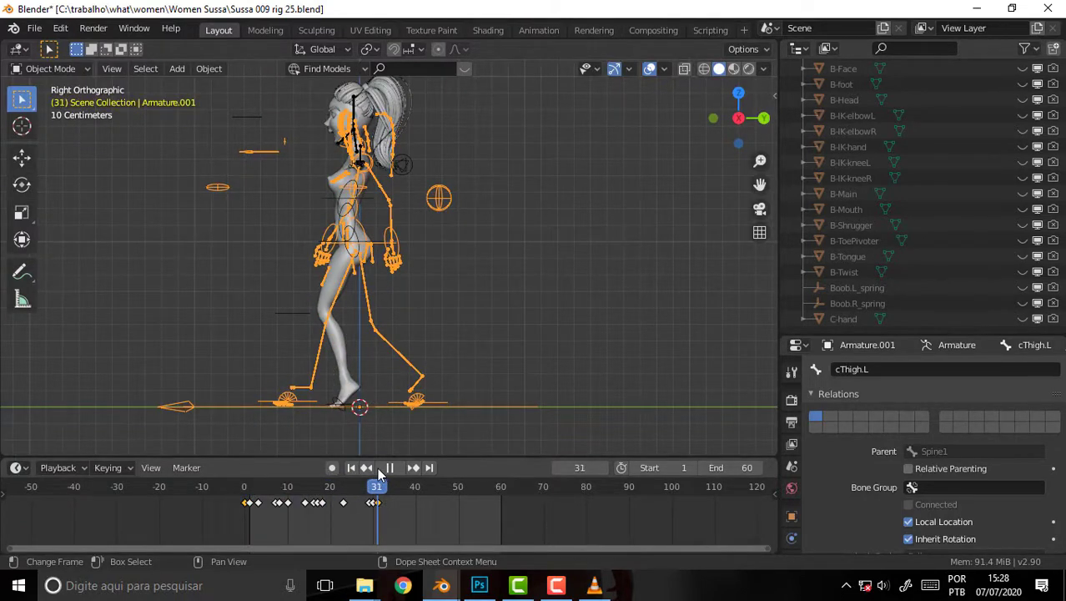
mouse_move(380, 473)
mouse_down()
mouse_move(261, 473)
mouse_move(365, 472)
mouse_up()
key(space)
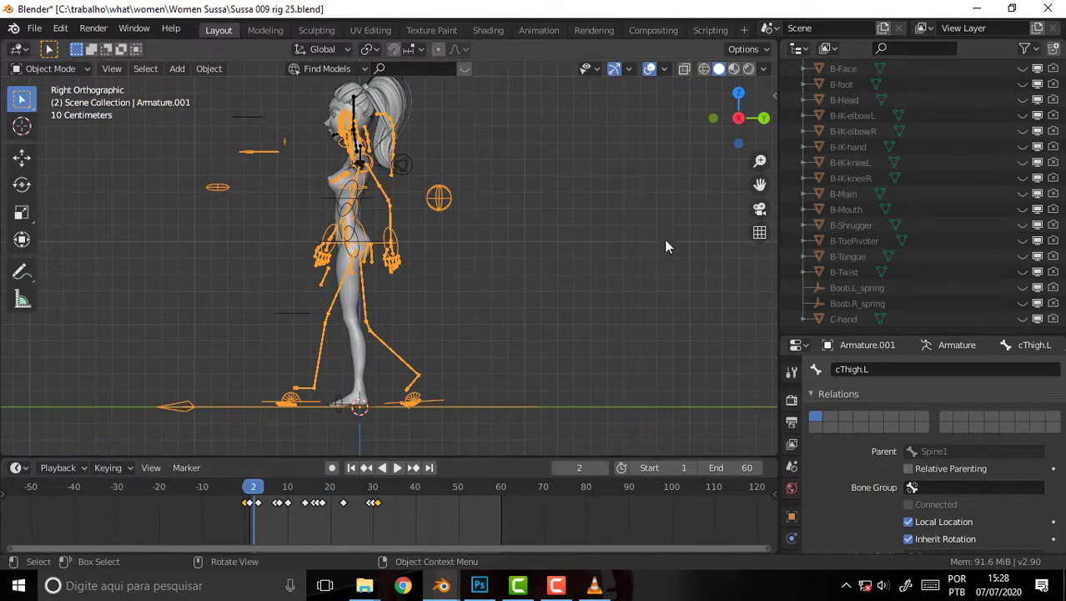
drag(759, 183, 638, 223)
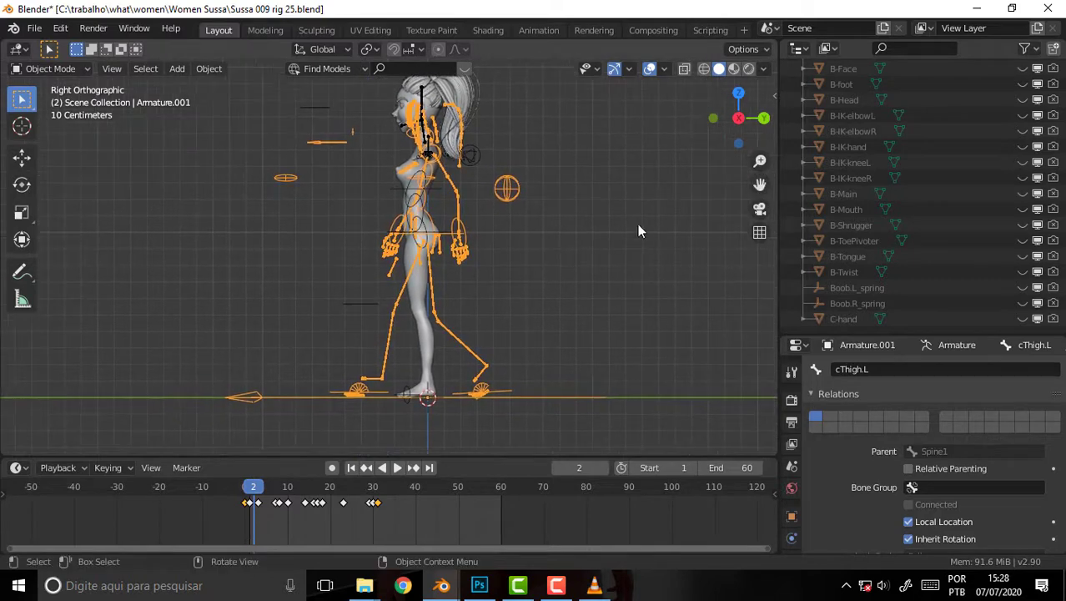
scroll(637, 224, up, 2)
scroll(637, 224, down, 1)
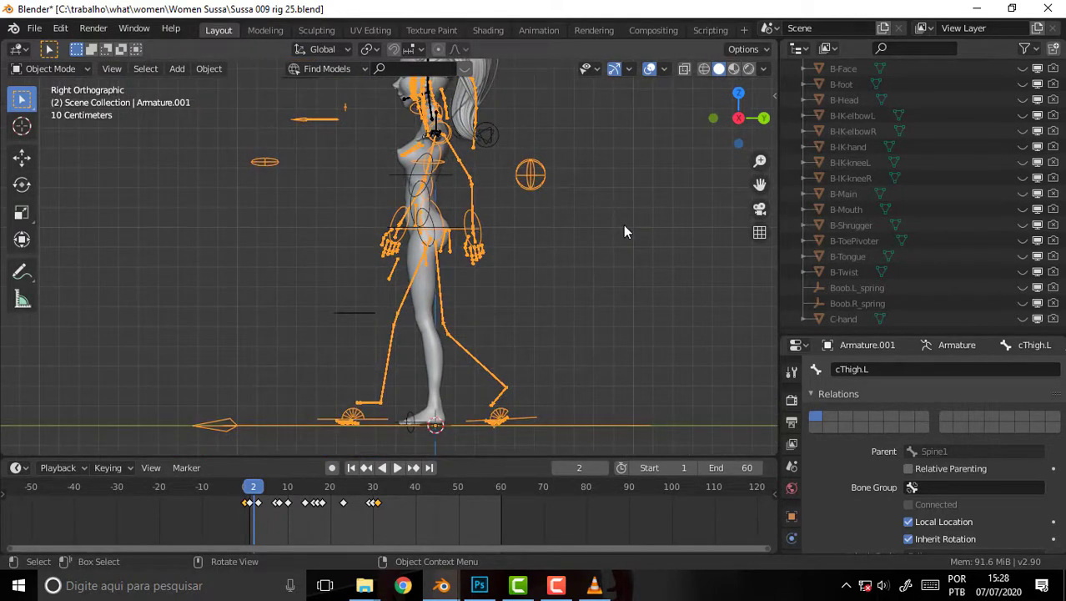
key(Left)
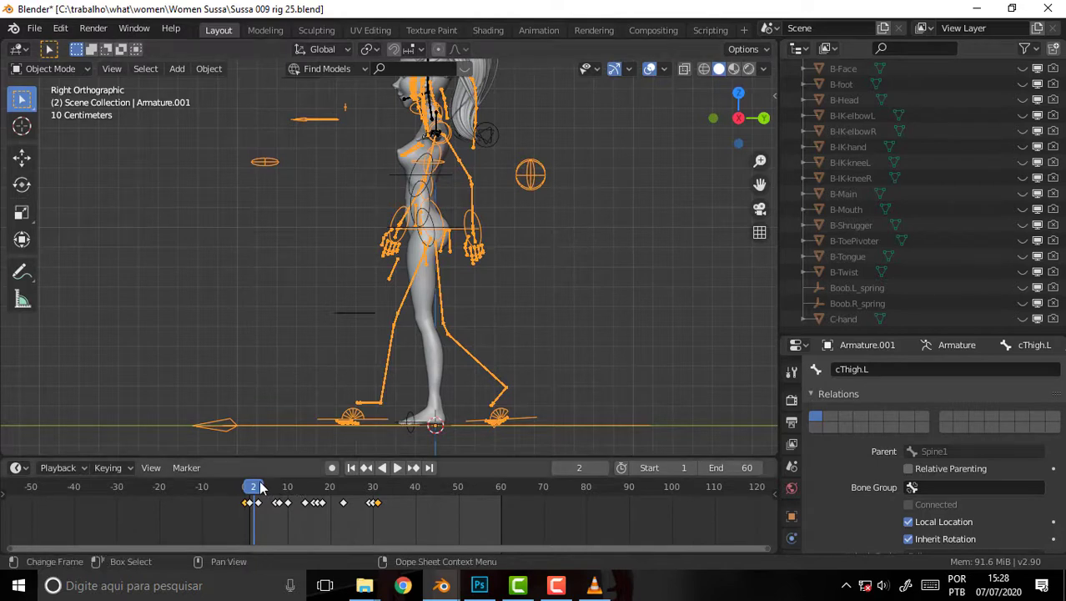
key(Left)
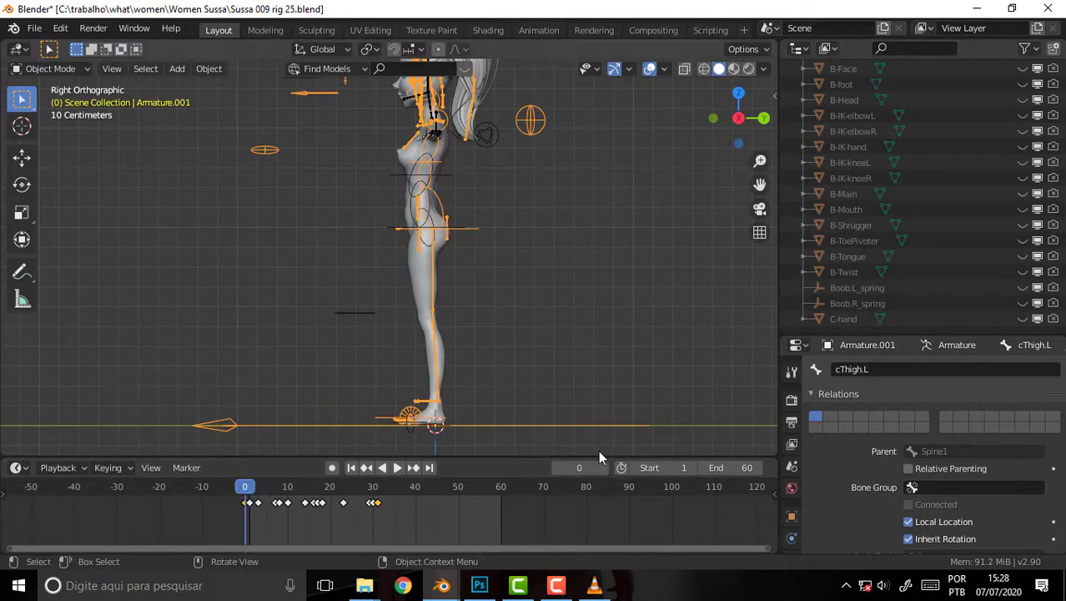
- Make the timeline slightly taller and replay the walk, scrubbing through to frame 15
drag(578, 450, 580, 415)
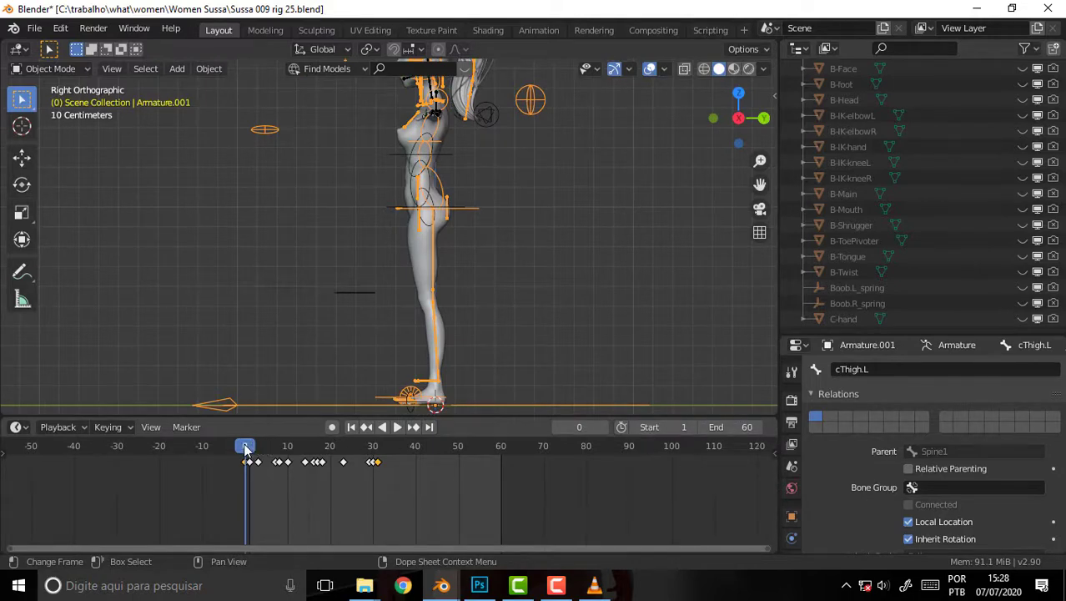
key(space)
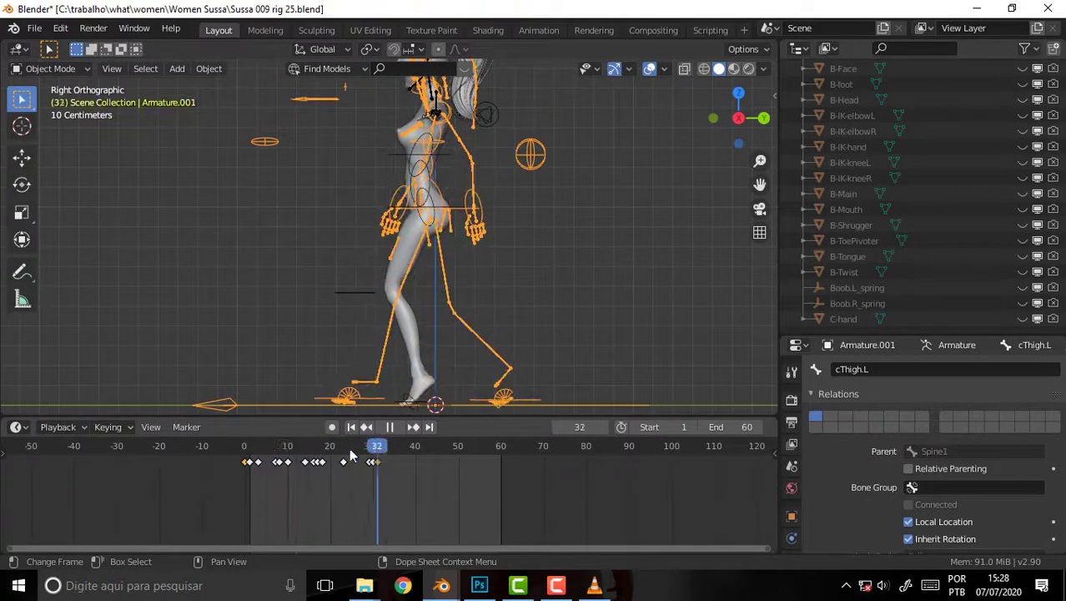
click(247, 458)
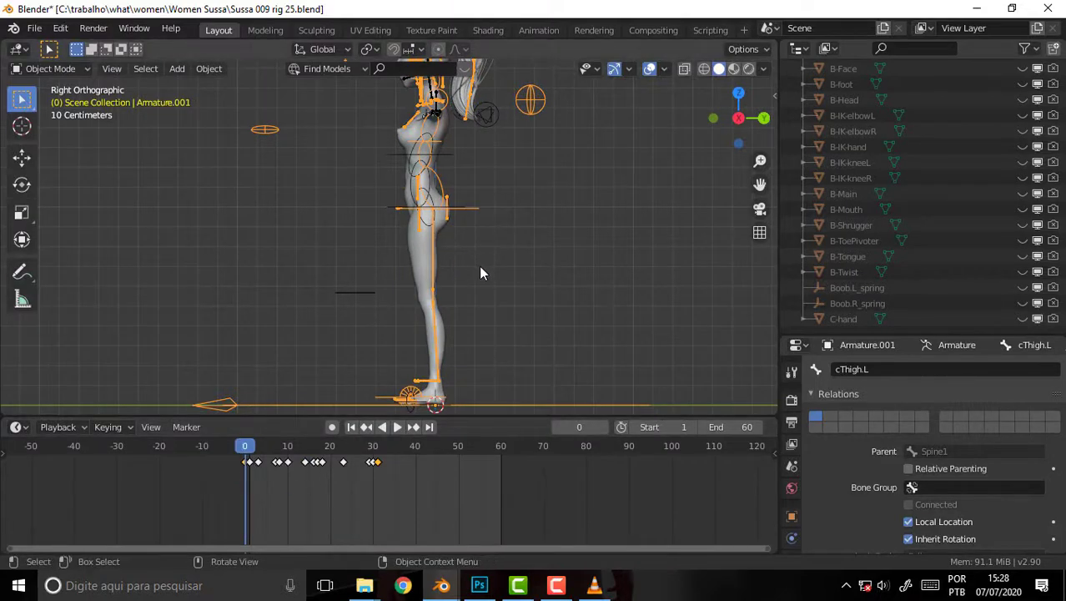
drag(245, 451, 311, 457)
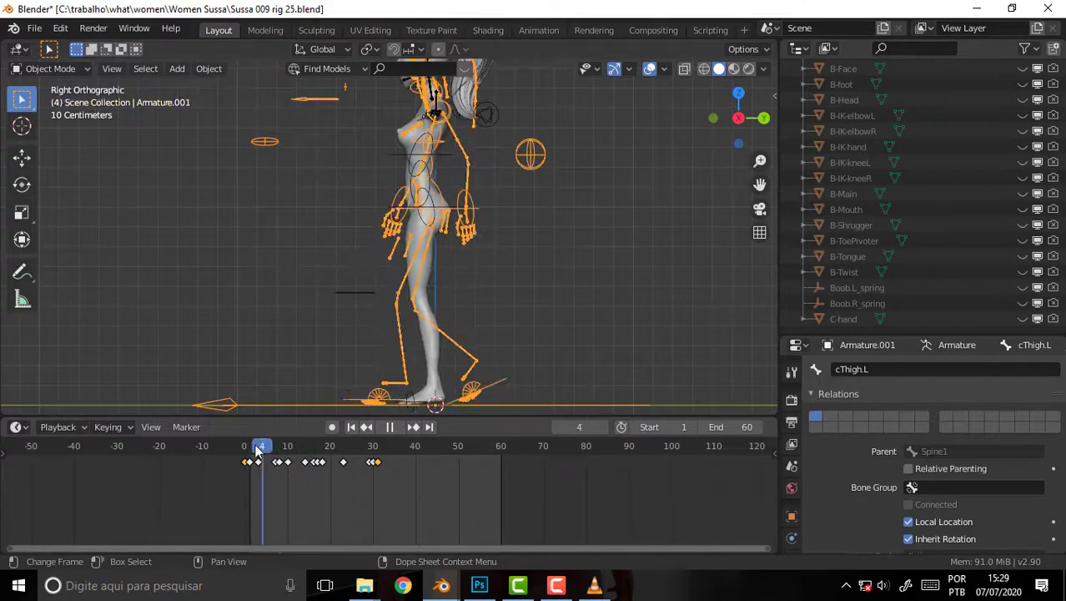
key(Escape)
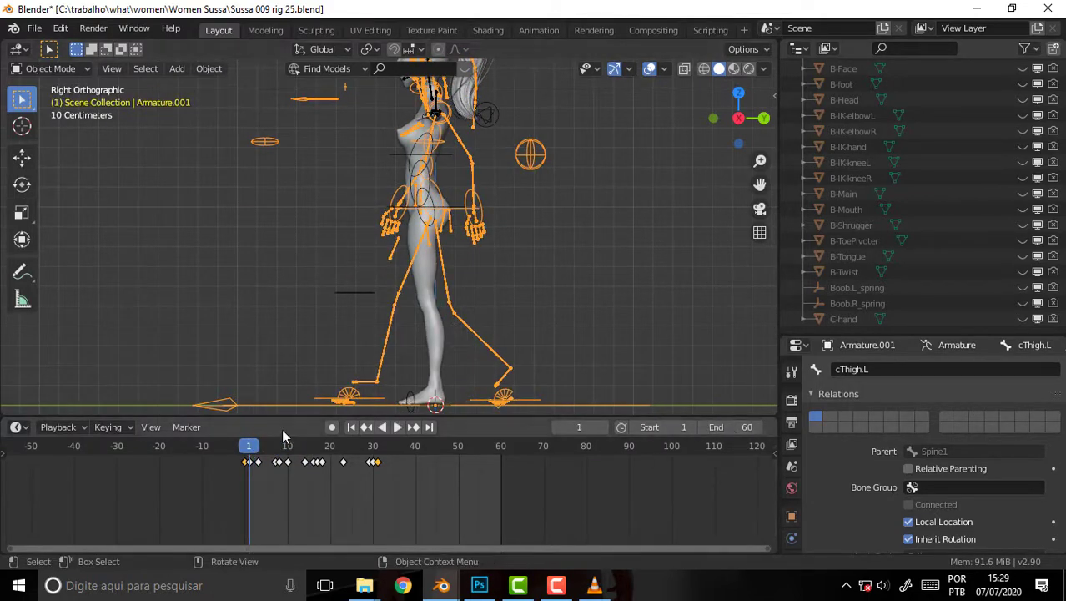
key(space)
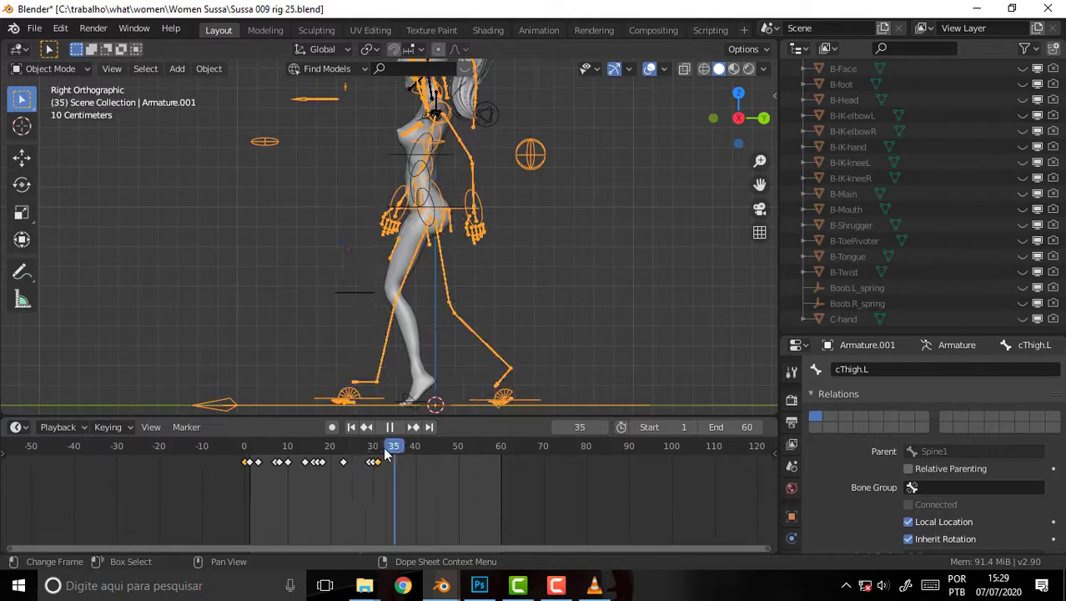
key(Escape)
- Set the animation's end frame to 31, after trying 30 and 120
click(739, 426)
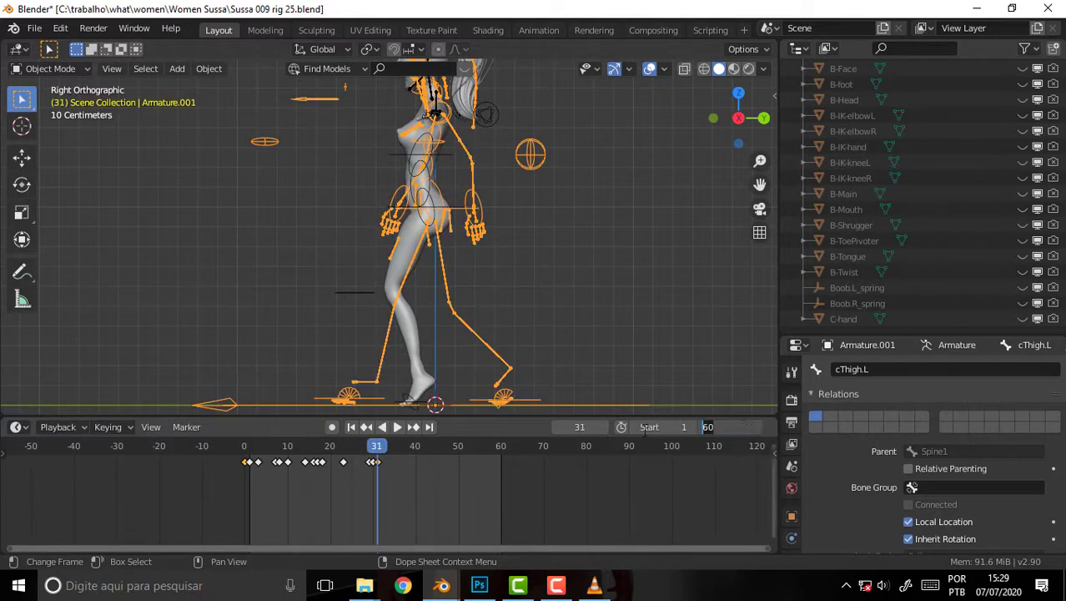
text(30)
key(Return)
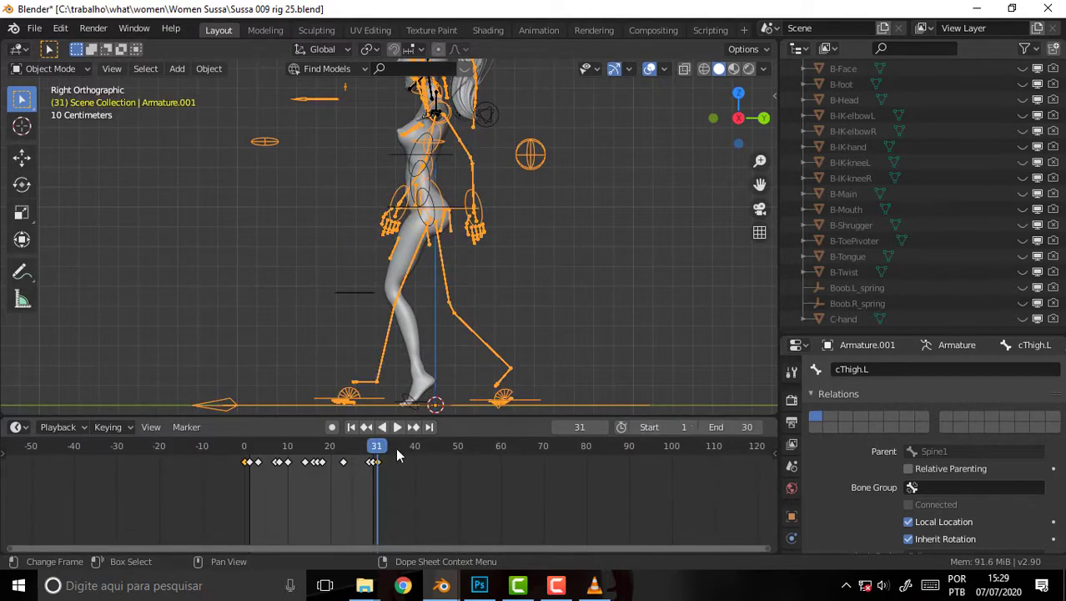
click(734, 427)
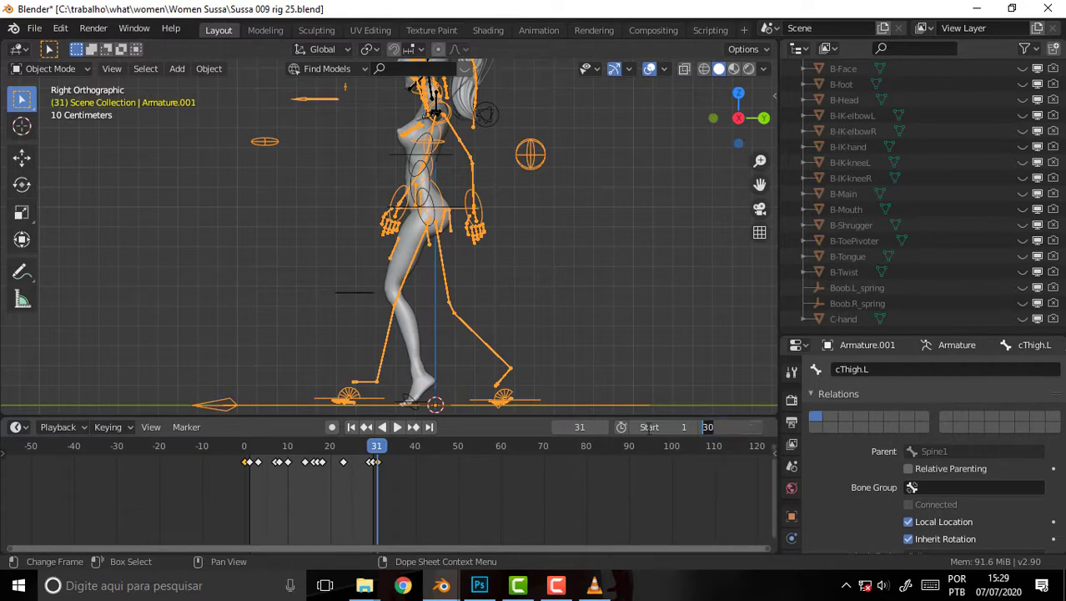
text(120)
key(Return)
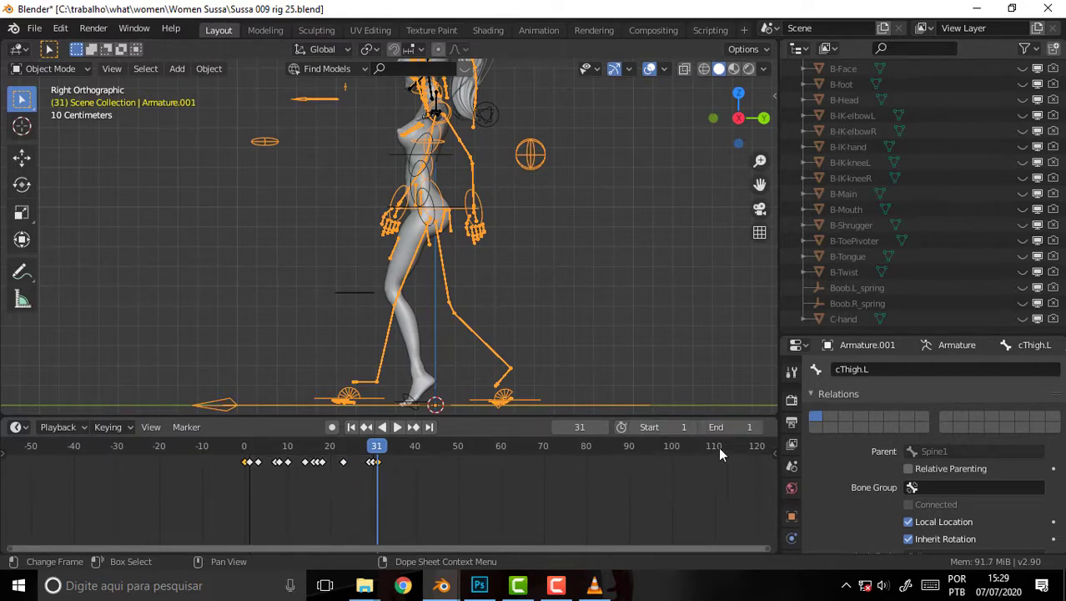
click(749, 426)
text(31)
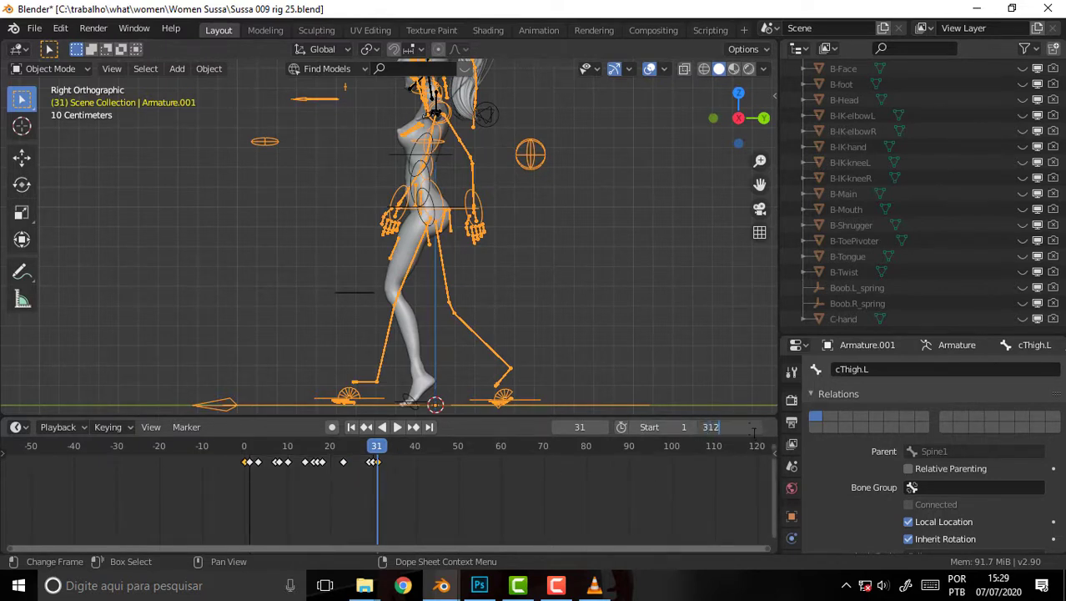
key(Return)
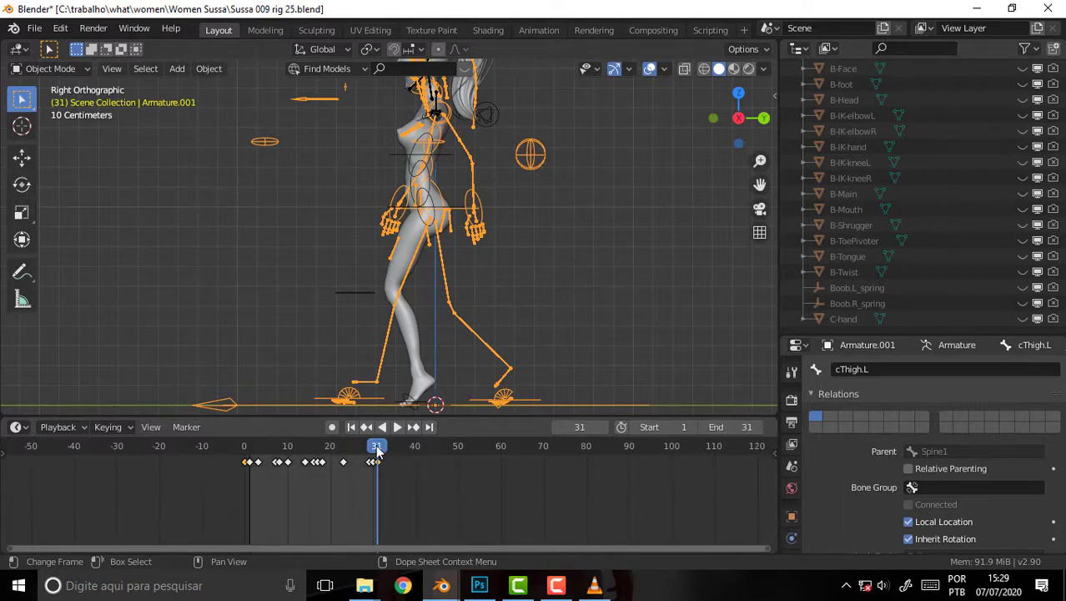
- Zoom the timeline around frame 31, preview the shortened walk, and orbit to a front perspective
scroll(408, 489, up, 2)
scroll(404, 486, up, 1)
scroll(407, 486, up, 1)
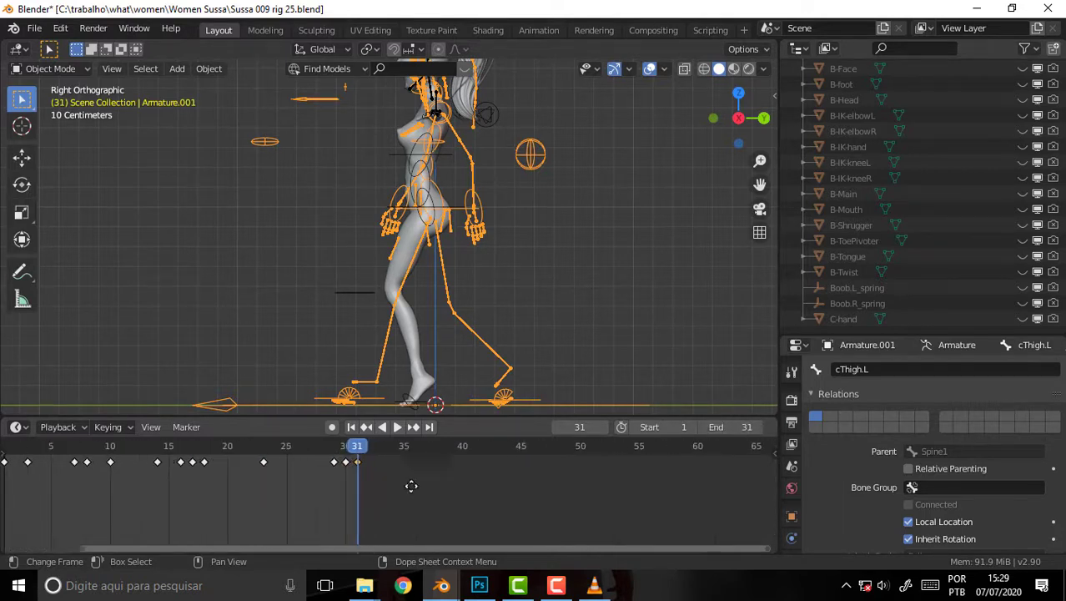
middle_drag(409, 486, 558, 508)
key(space)
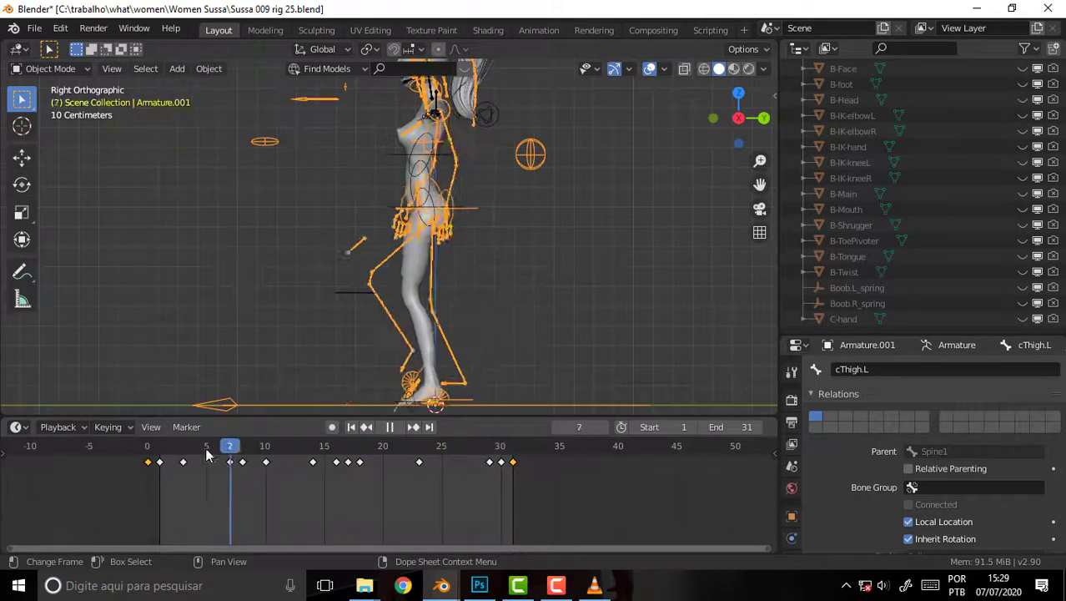
drag(201, 454, 136, 451)
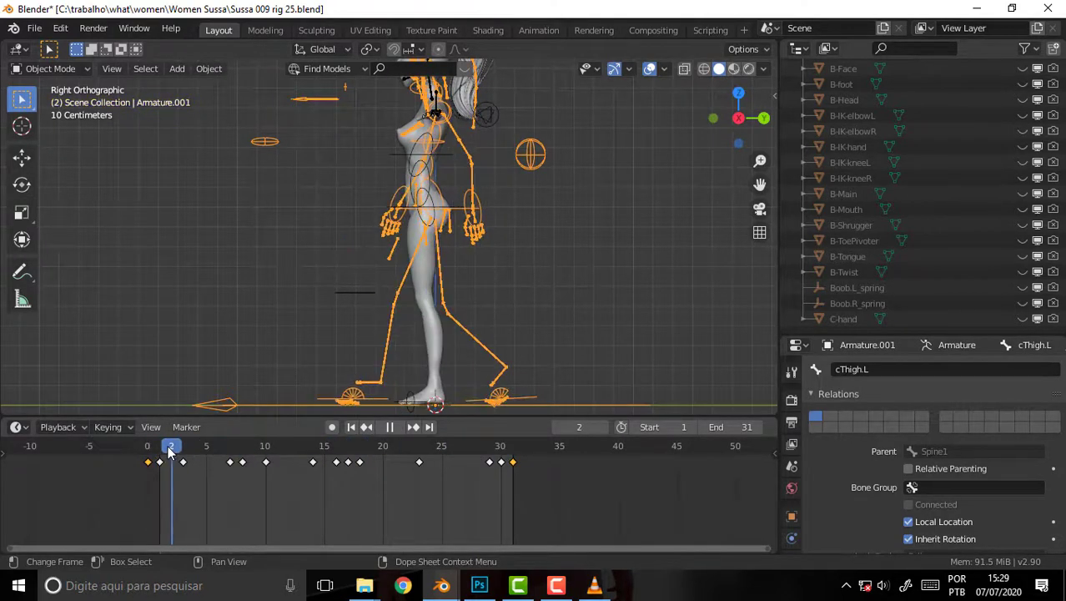
key(space)
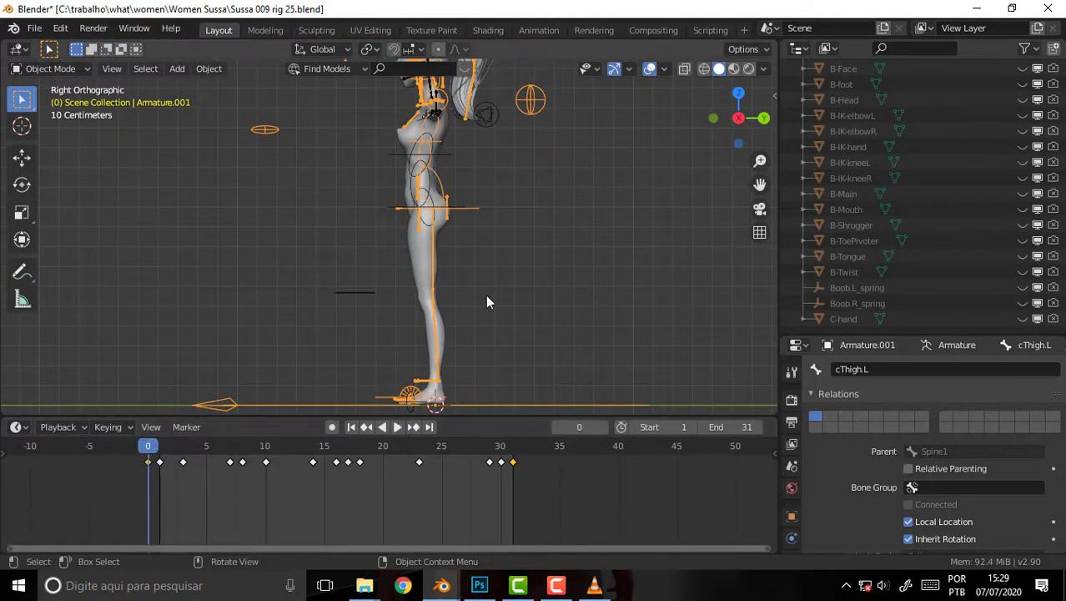
mouse_move(485, 295)
middle_down()
mouse_move(666, 294)
mouse_move(633, 303)
mouse_move(608, 265)
middle_up()
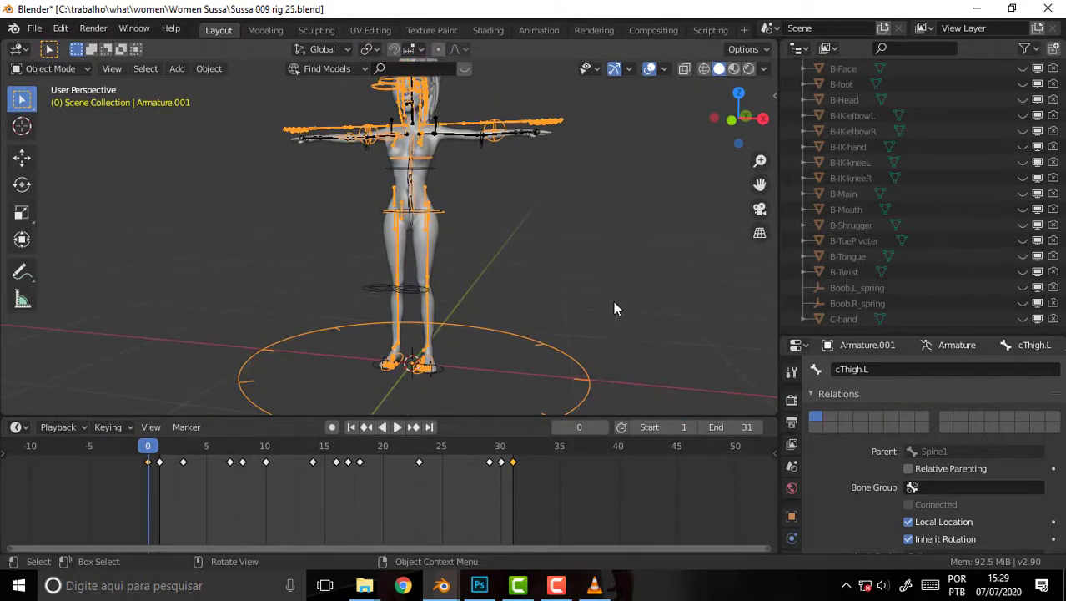
- Hide the Armature.001 rig in the viewport from the Outliner
scroll(1001, 200, up, 2)
scroll(1026, 192, up, 2)
scroll(1056, 188, up, 2)
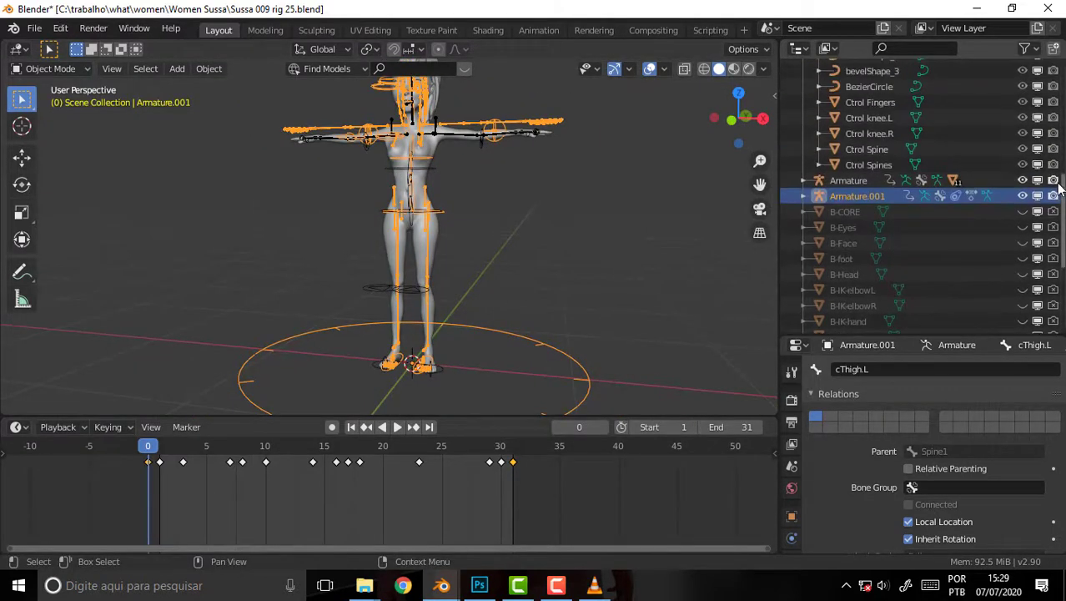
click(1023, 195)
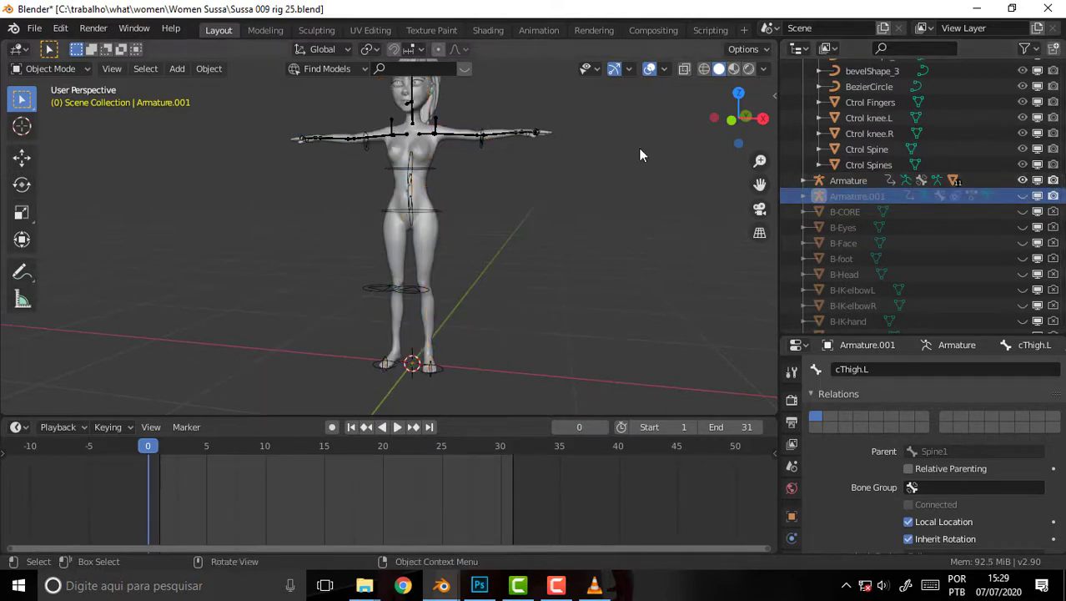
mouse_move(640, 154)
middle_down()
mouse_move(593, 172)
mouse_move(641, 154)
middle_up()
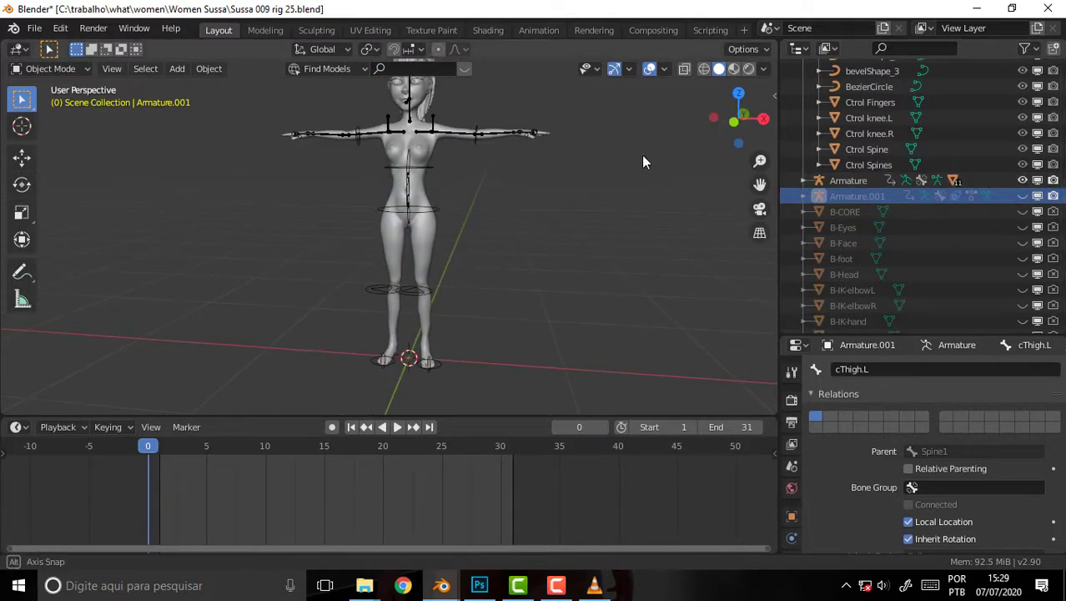
- Put the original Armature into Pose Mode and select all its bones
click(448, 134)
click(54, 66)
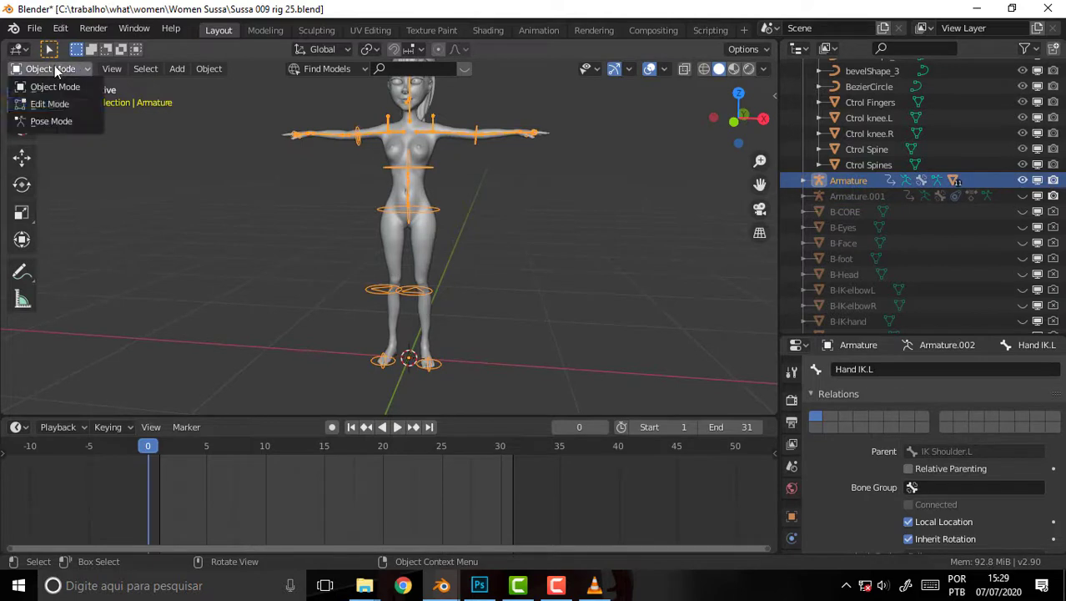
click(58, 123)
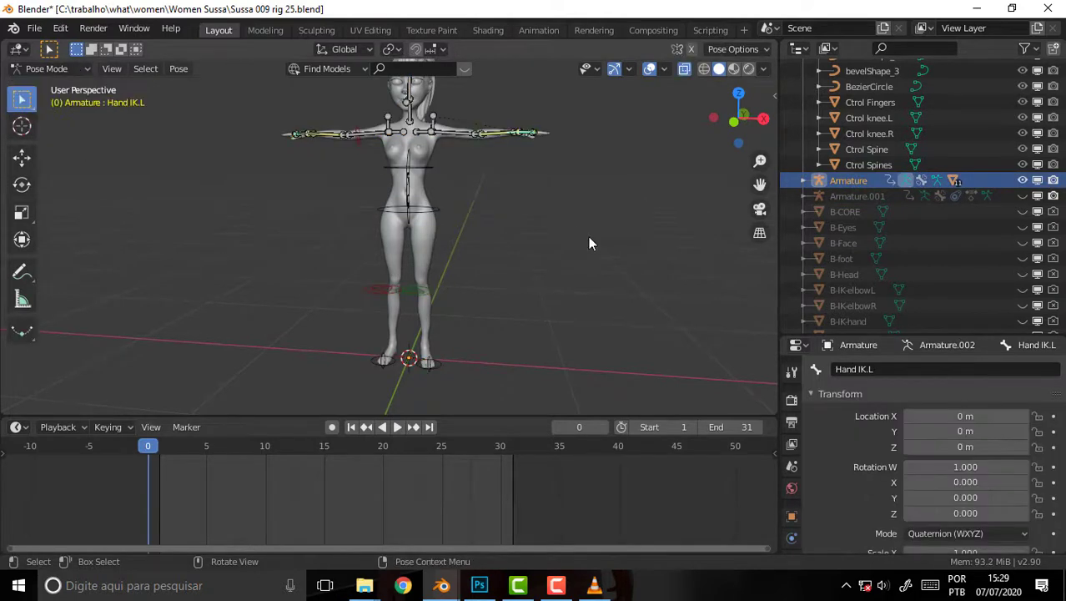
scroll(589, 243, down, 2)
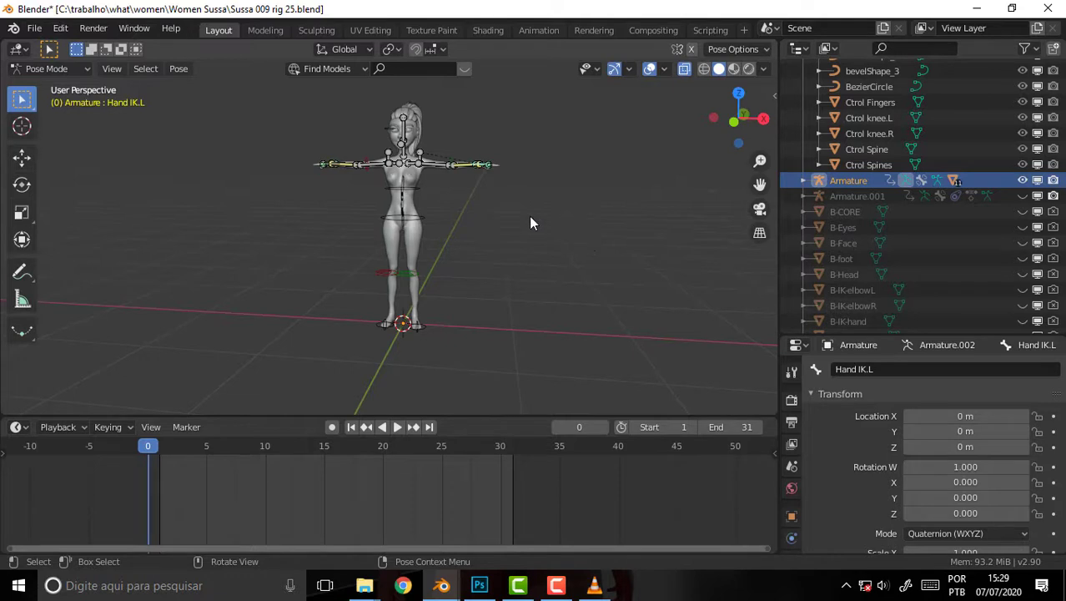
drag(258, 96, 563, 345)
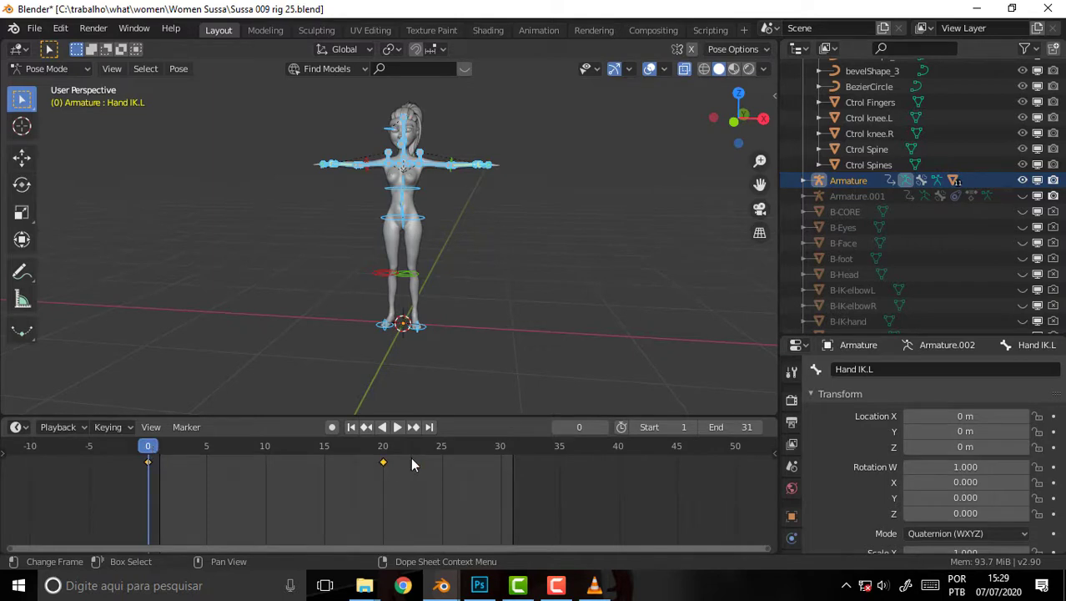
- Delete the rig's keyframe at frame 20 and check playback from frame 0
drag(411, 457, 330, 492)
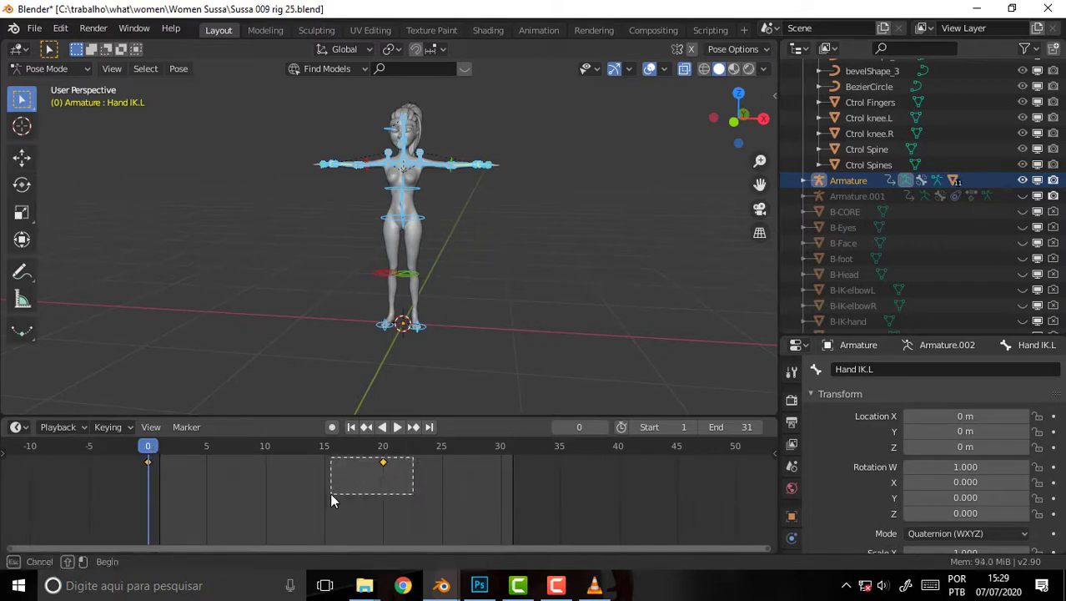
key(x)
click(392, 464)
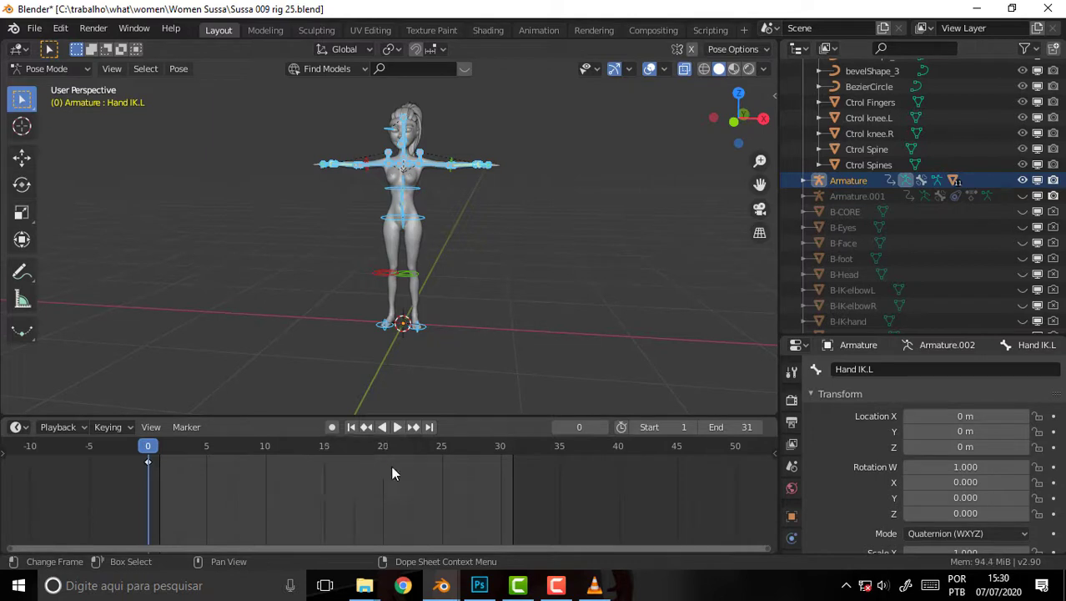
key(space)
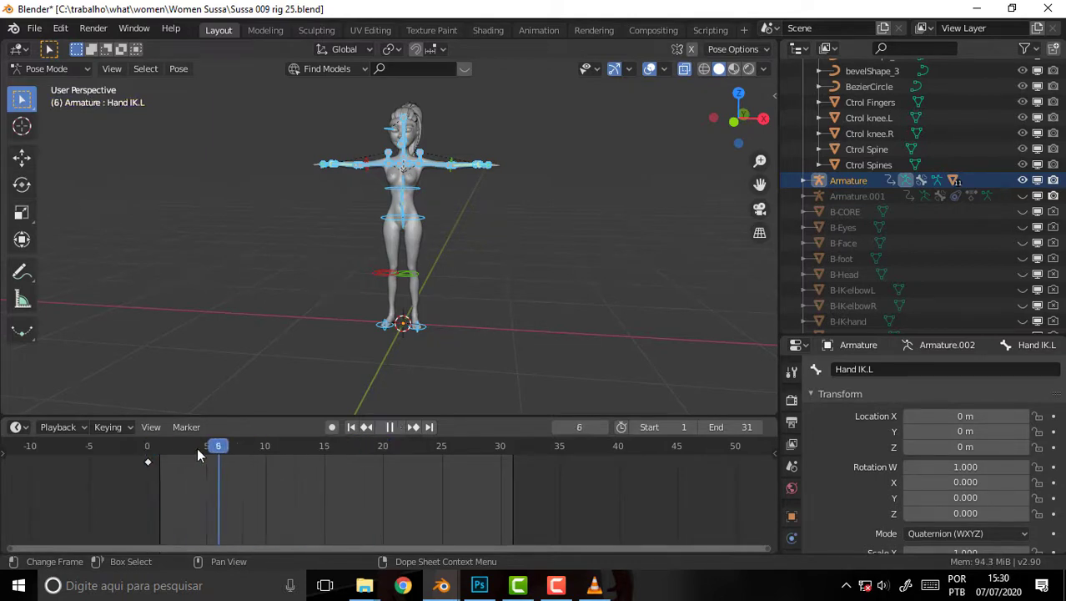
click(150, 447)
click(162, 448)
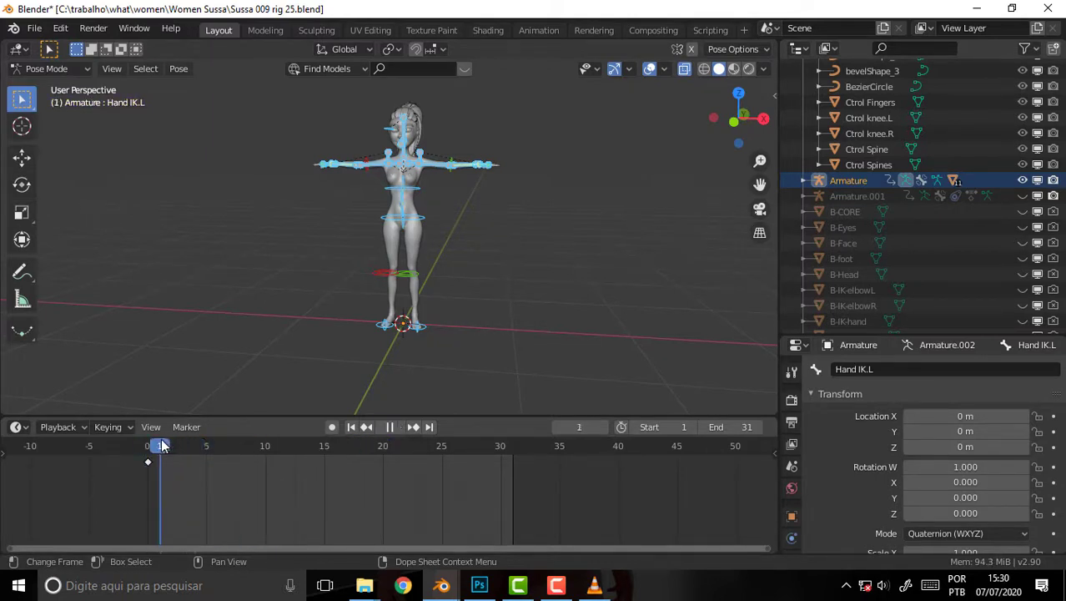
key(Escape)
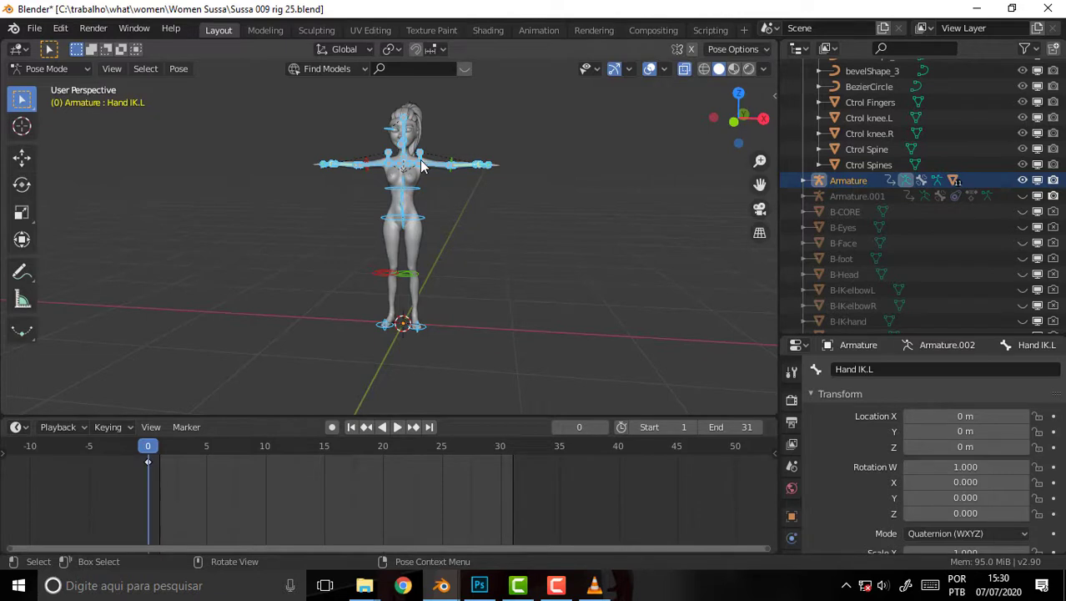
- Enable auto keying, key the rest pose's location and rotation at frame 0, then go to frame 1
right_click(335, 424)
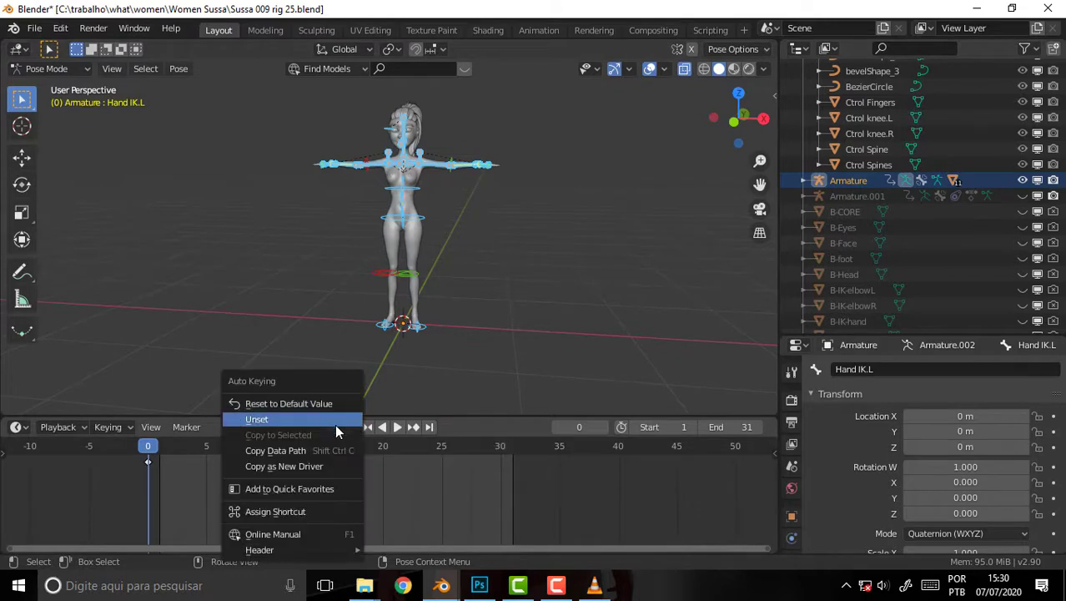
click(334, 421)
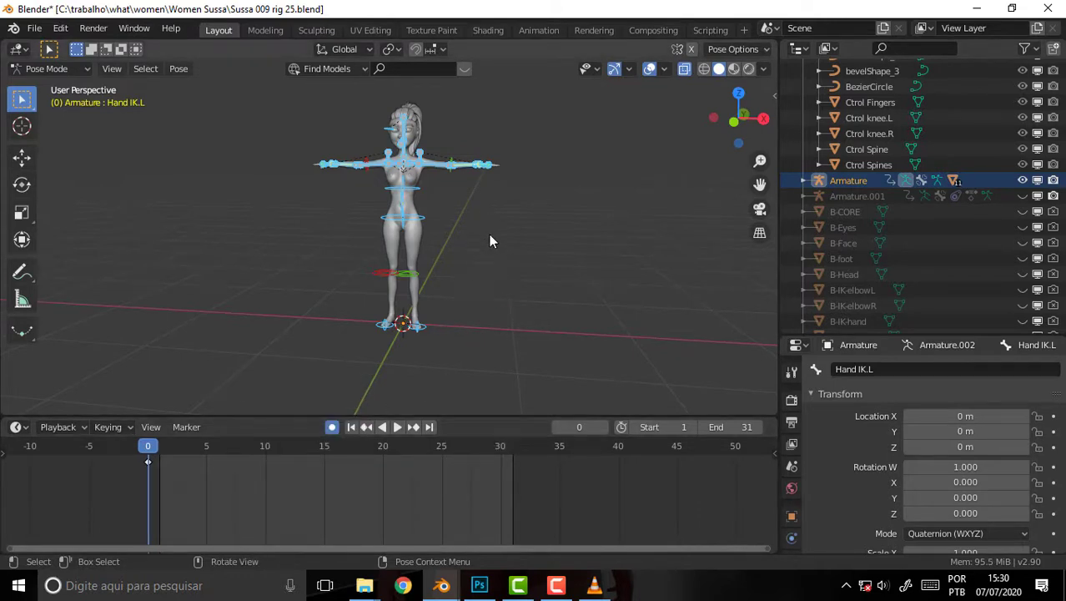
right_click(365, 172)
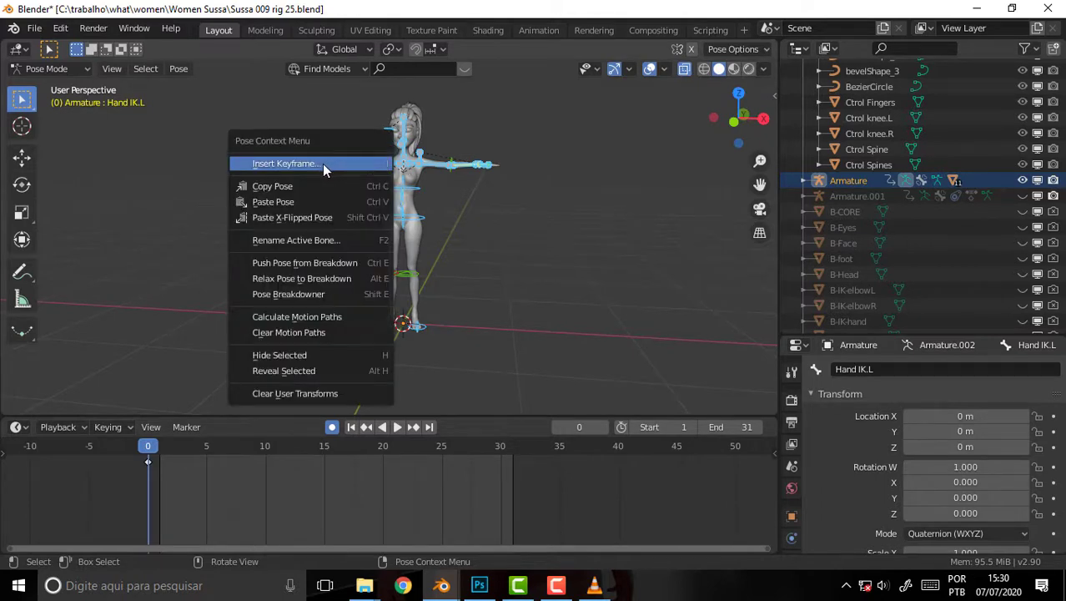
click(300, 162)
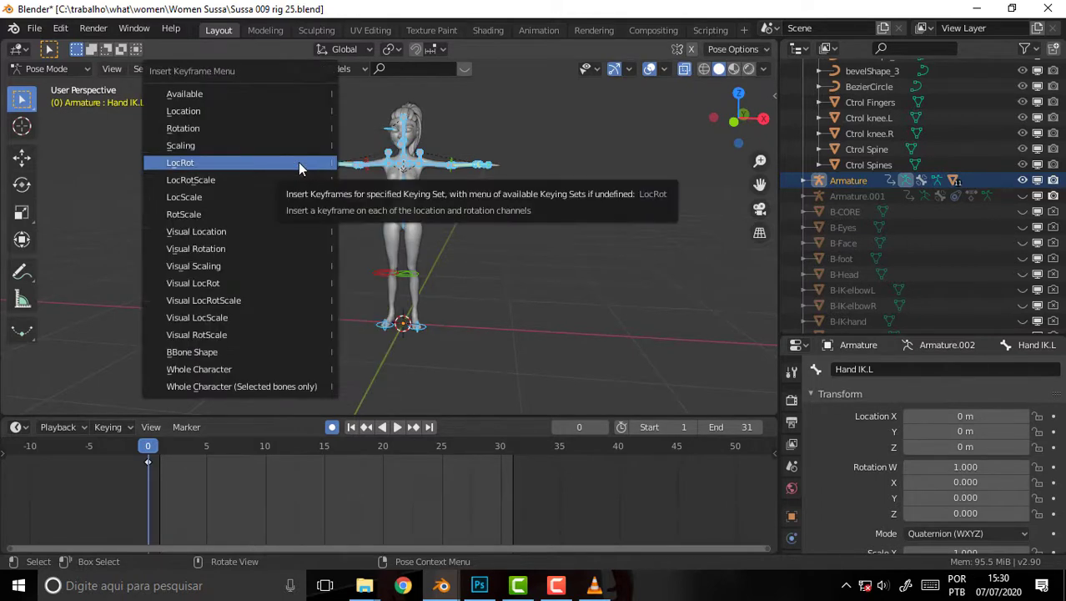
click(197, 165)
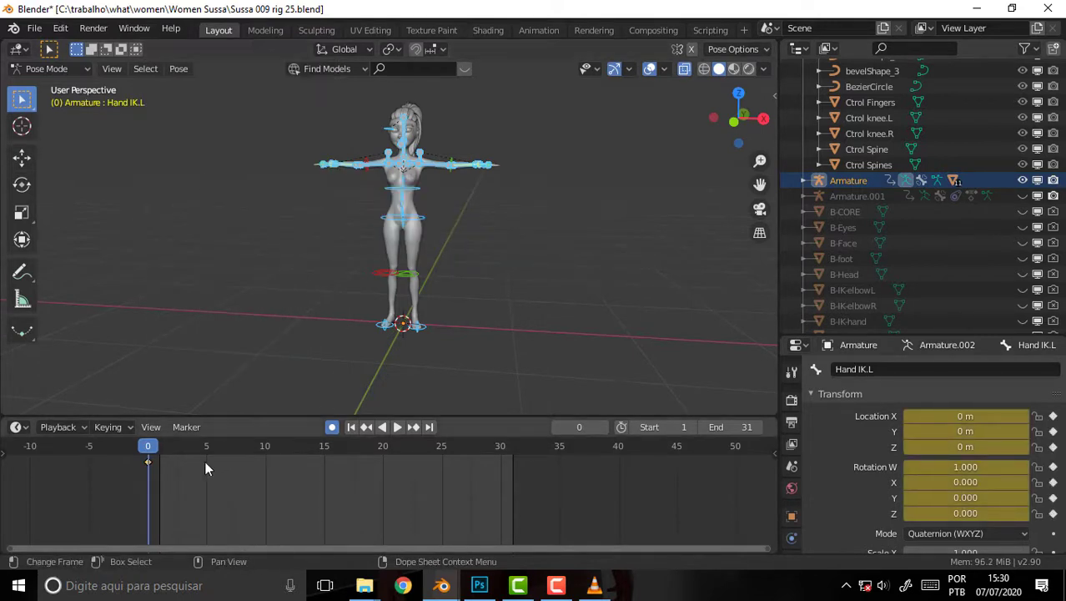
drag(148, 449, 159, 449)
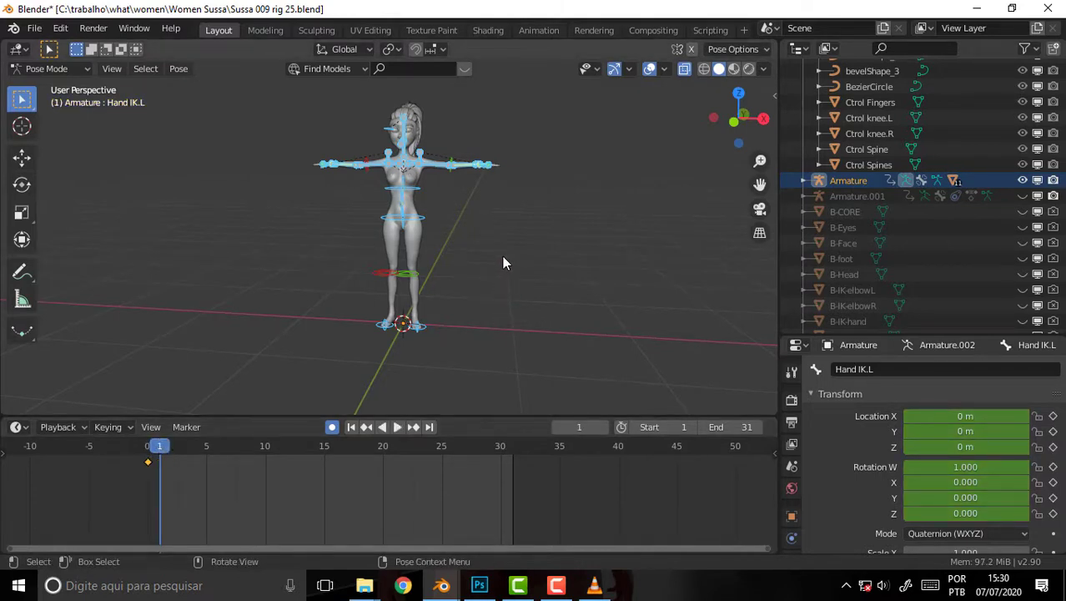
- Delete the stray frame-1 keyframe left by moving the rig, keeping the frame-0 rest key
key(g)
click(542, 315)
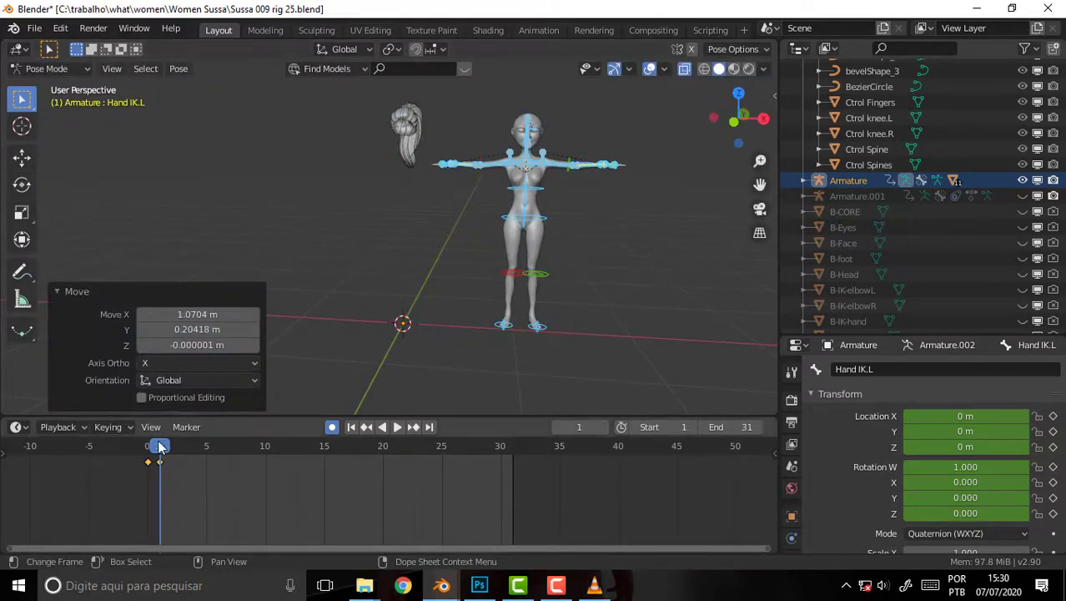
mouse_move(160, 448)
mouse_down()
mouse_move(134, 453)
mouse_move(158, 453)
mouse_up()
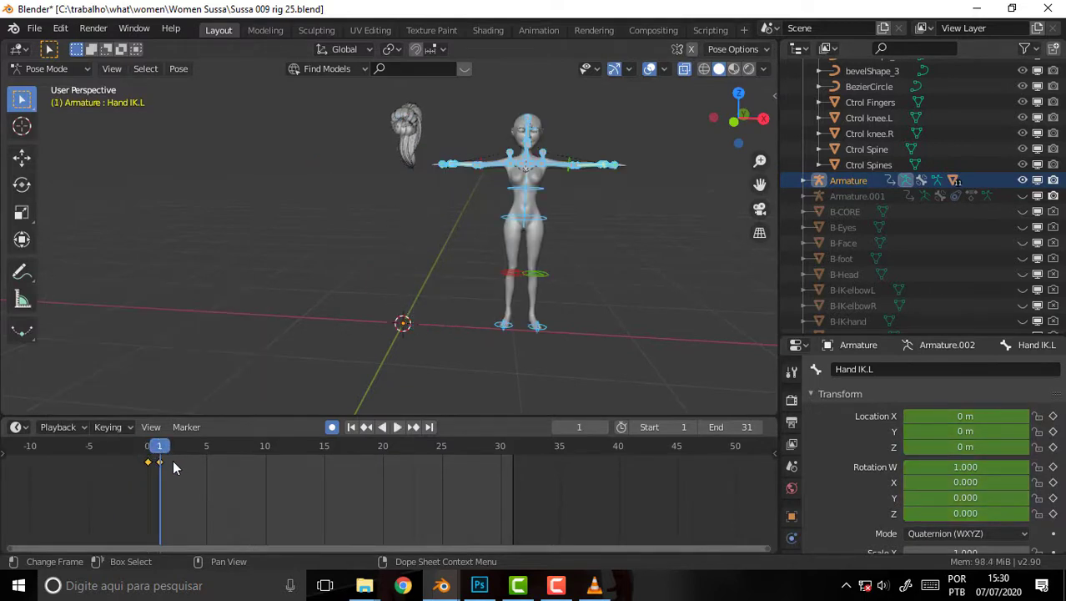
click(160, 462)
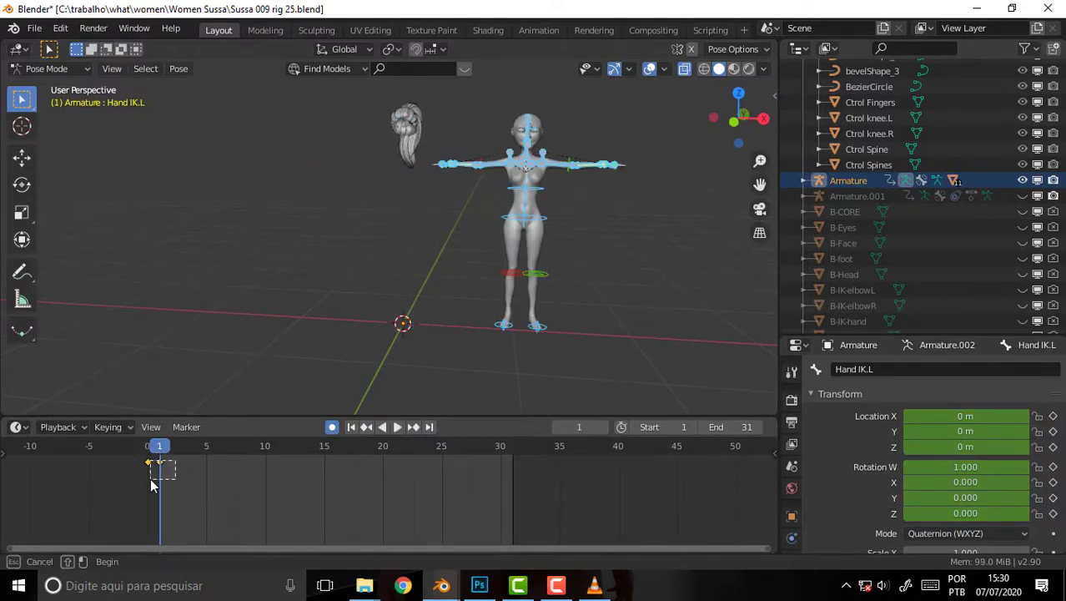
key(x)
click(252, 460)
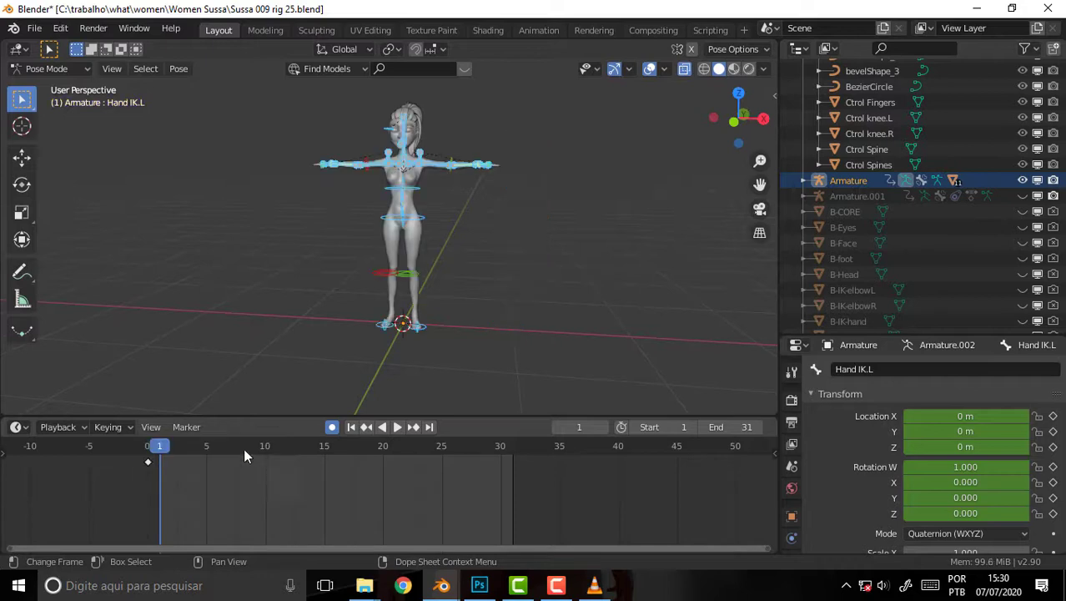
drag(160, 451, 160, 454)
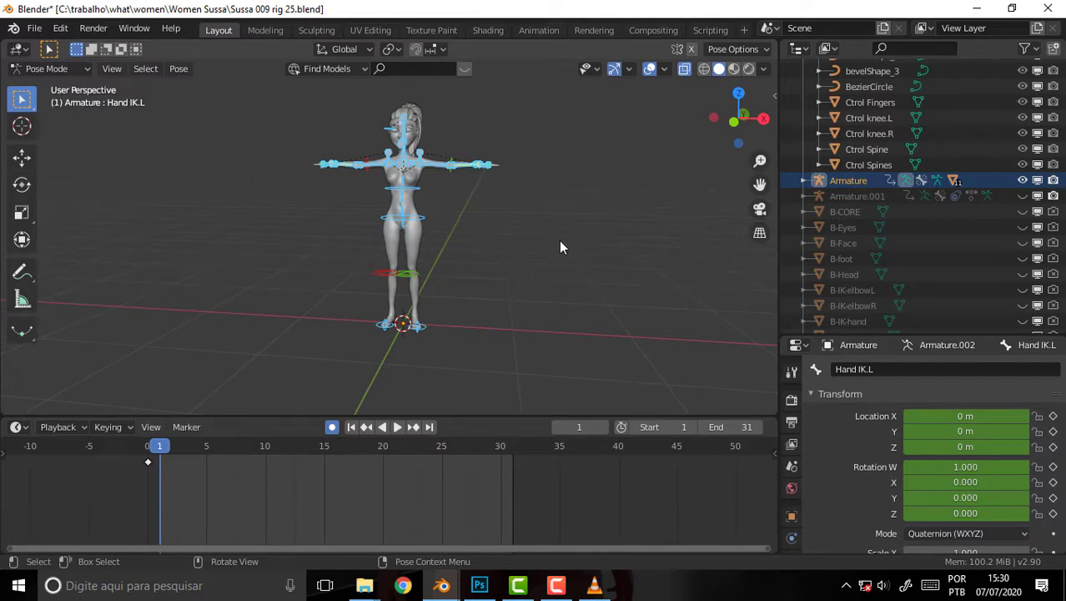
click(35, 28)
- Save the file as 'Sussa 009 rig 26 Walk.blend'
click(74, 148)
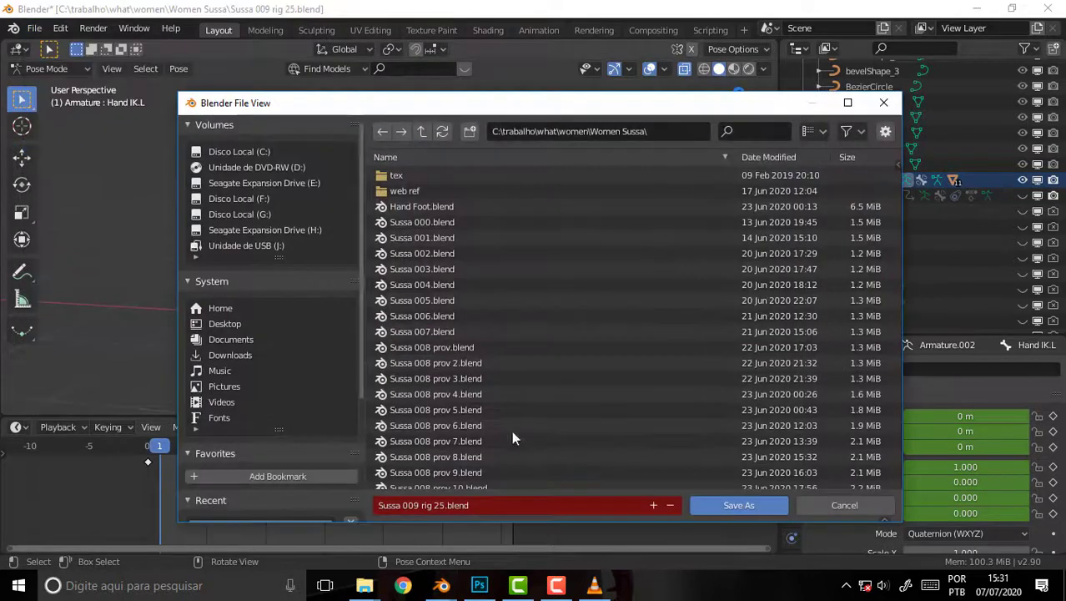
click(443, 506)
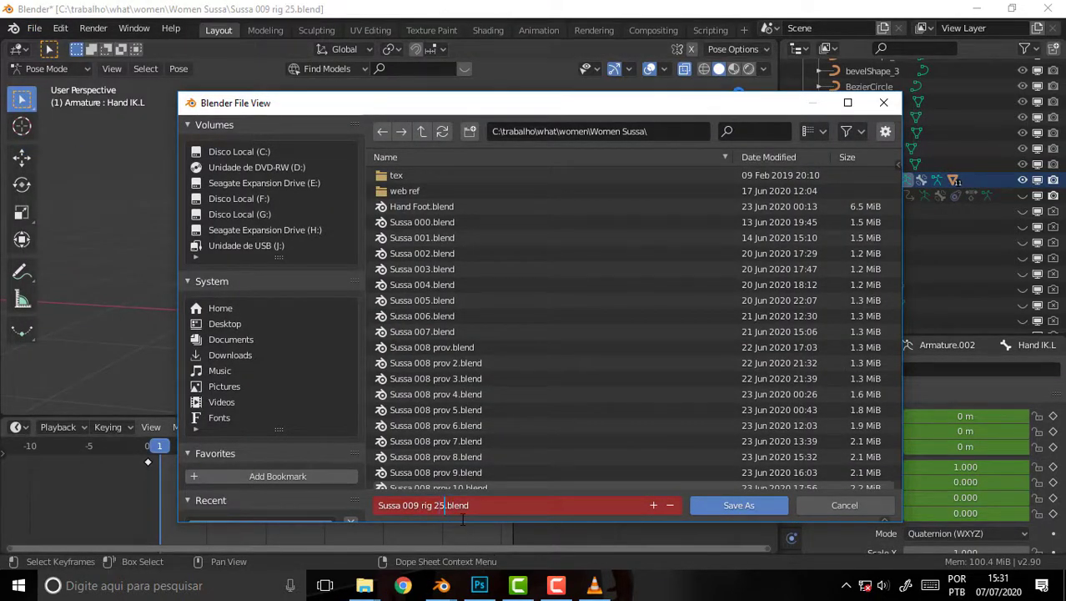
key(Delete)
text(5)
text( Walk)
click(730, 506)
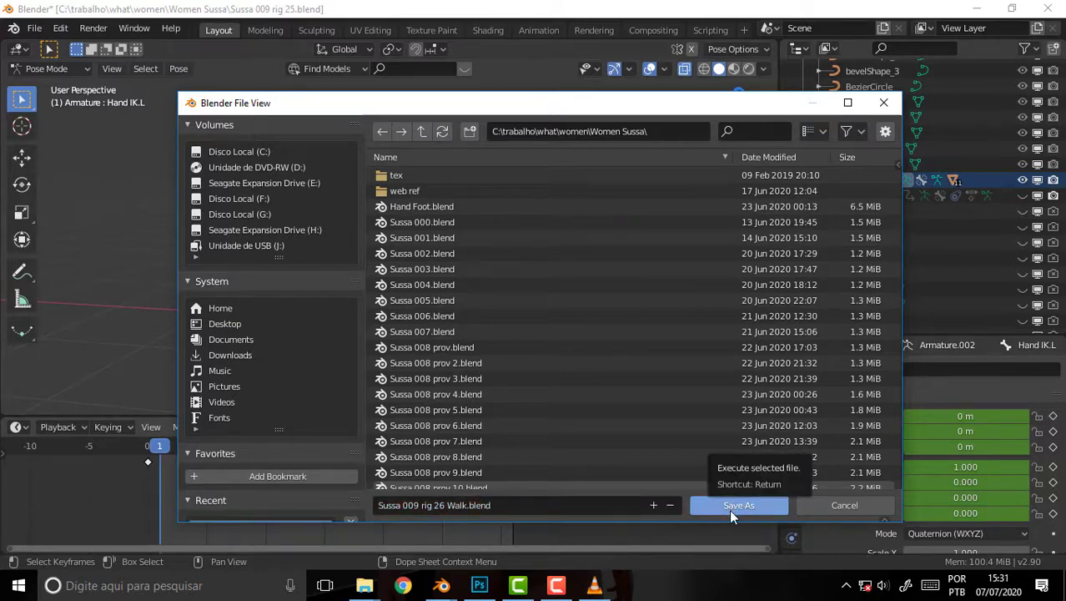
click(729, 508)
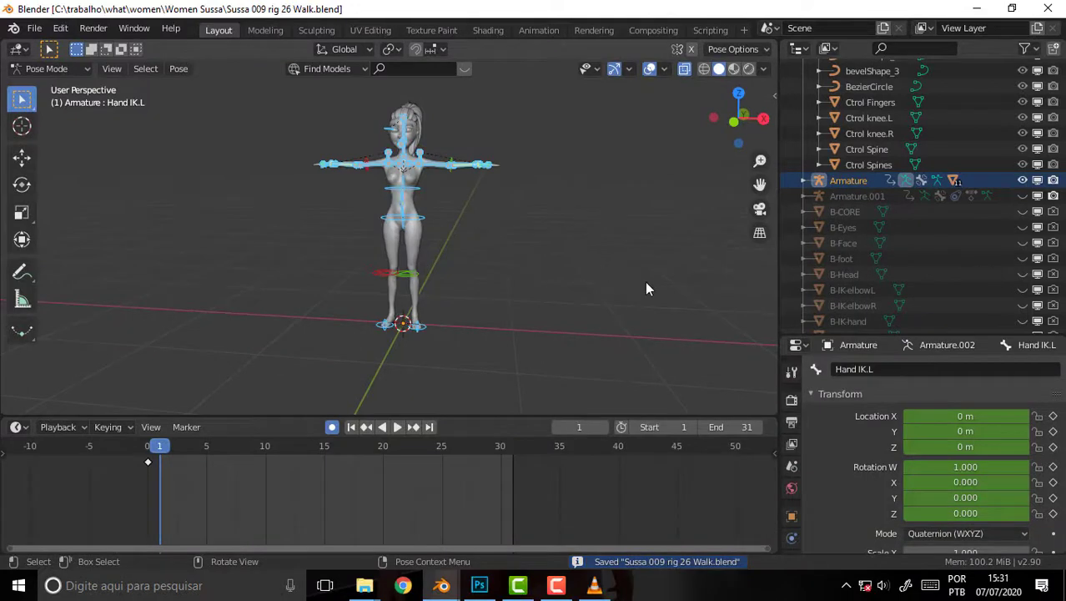
- Show Armature.001 again, view the legs from the side, and select the Toe.L foot control
scroll(664, 227, up, 2)
scroll(665, 226, up, 2)
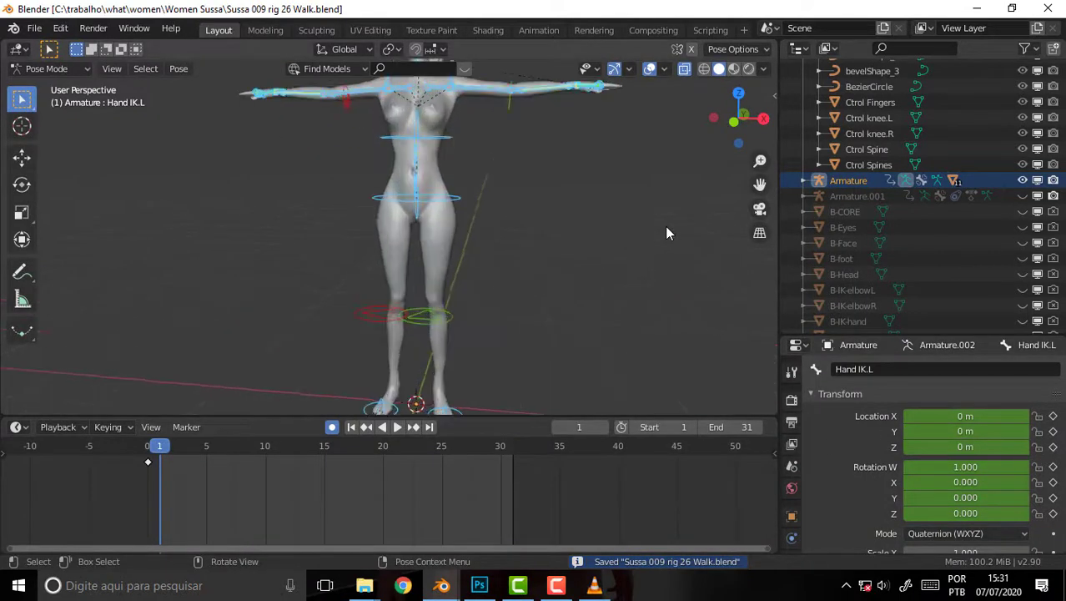
middle_drag(663, 226, 543, 226)
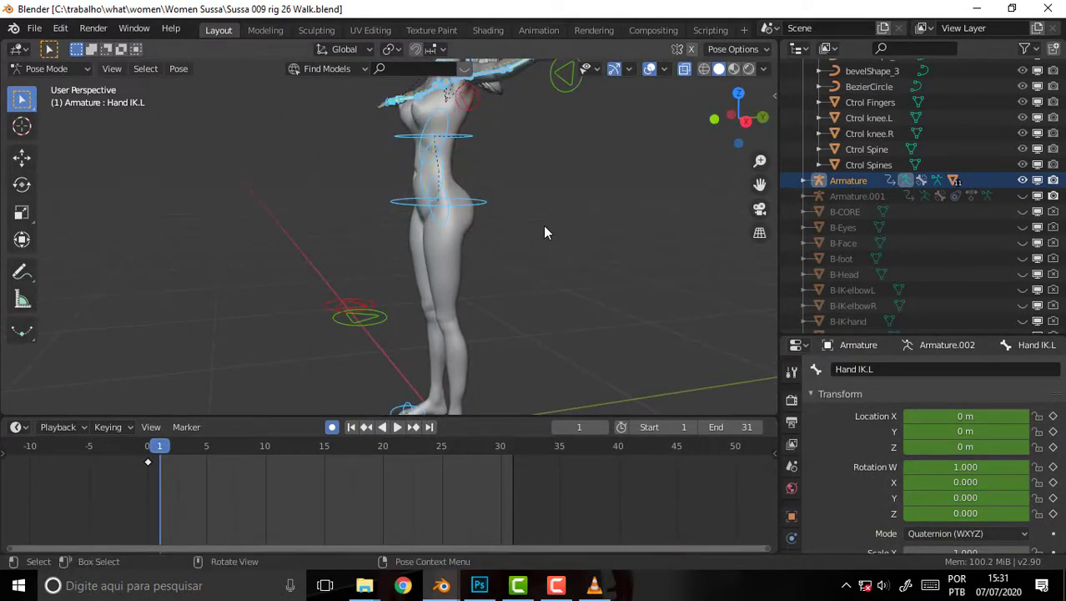
click(1023, 196)
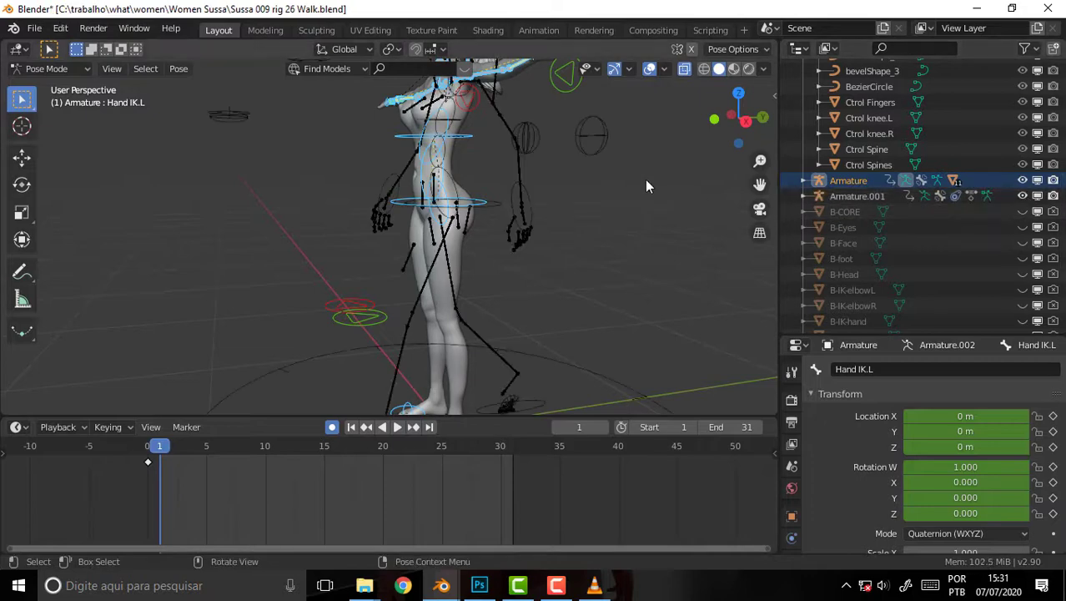
middle_drag(640, 179, 590, 180)
scroll(589, 180, down, 2)
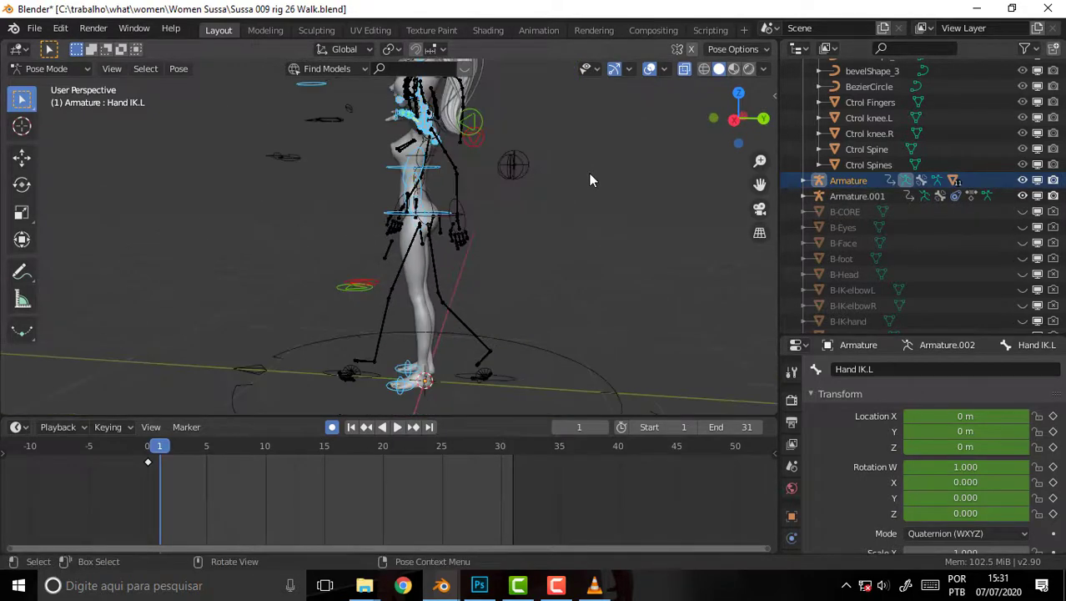
key(KP_3)
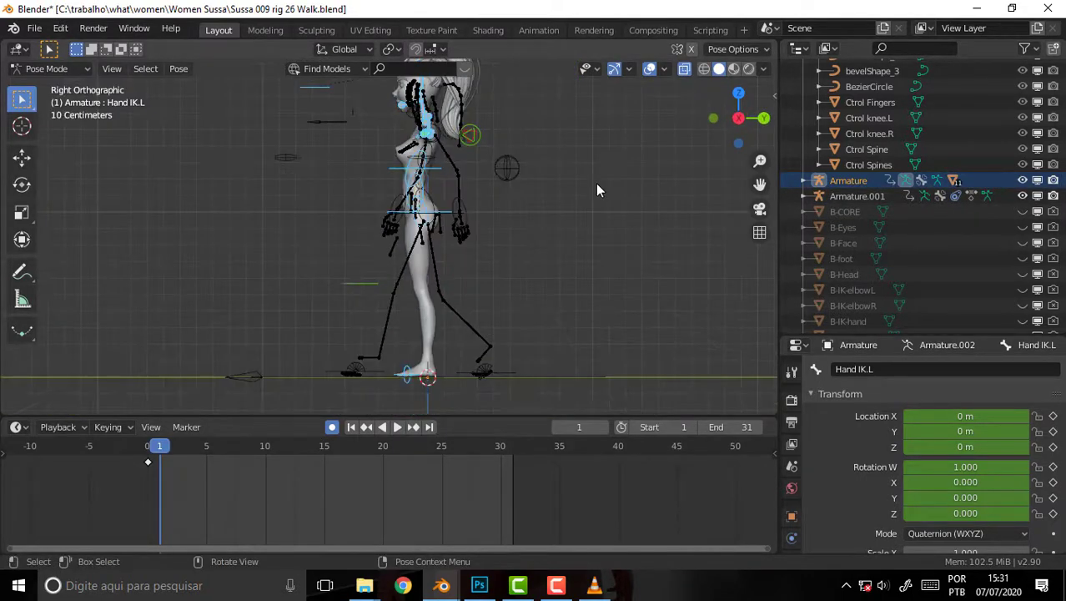
scroll(596, 183, up, 2)
mouse_move(711, 169)
middle_down()
mouse_move(689, 217)
mouse_move(666, 229)
middle_up()
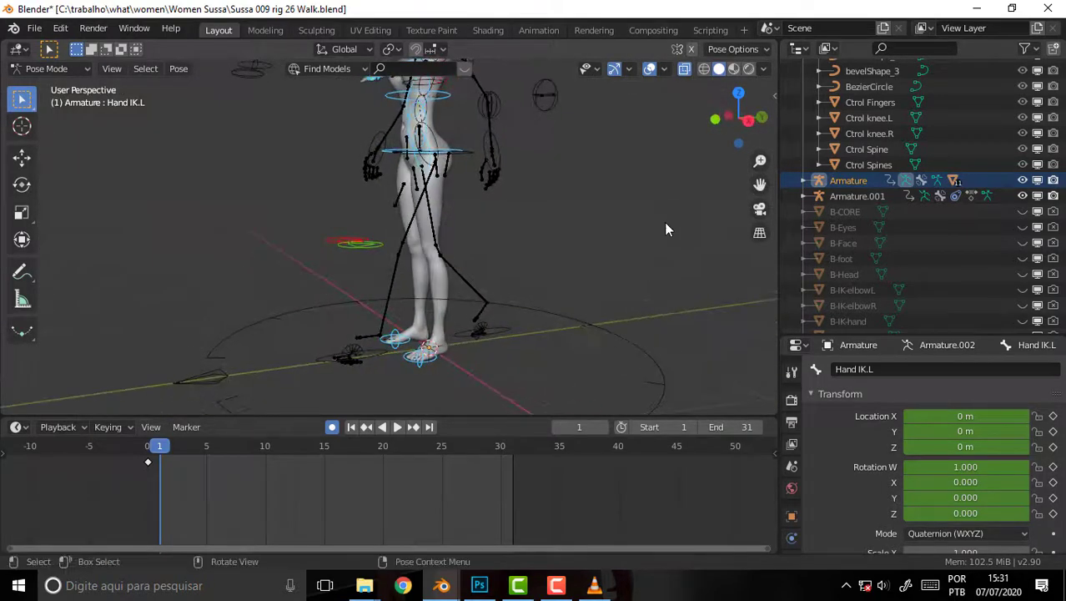
click(434, 365)
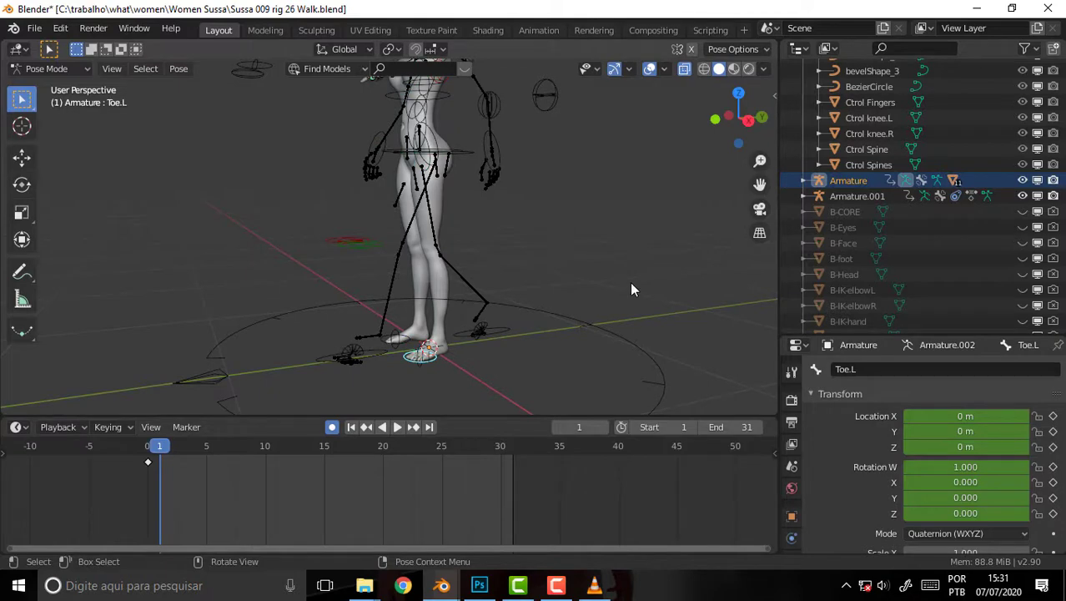
mouse_move(632, 290)
middle_down()
mouse_move(584, 270)
mouse_move(594, 308)
middle_up()
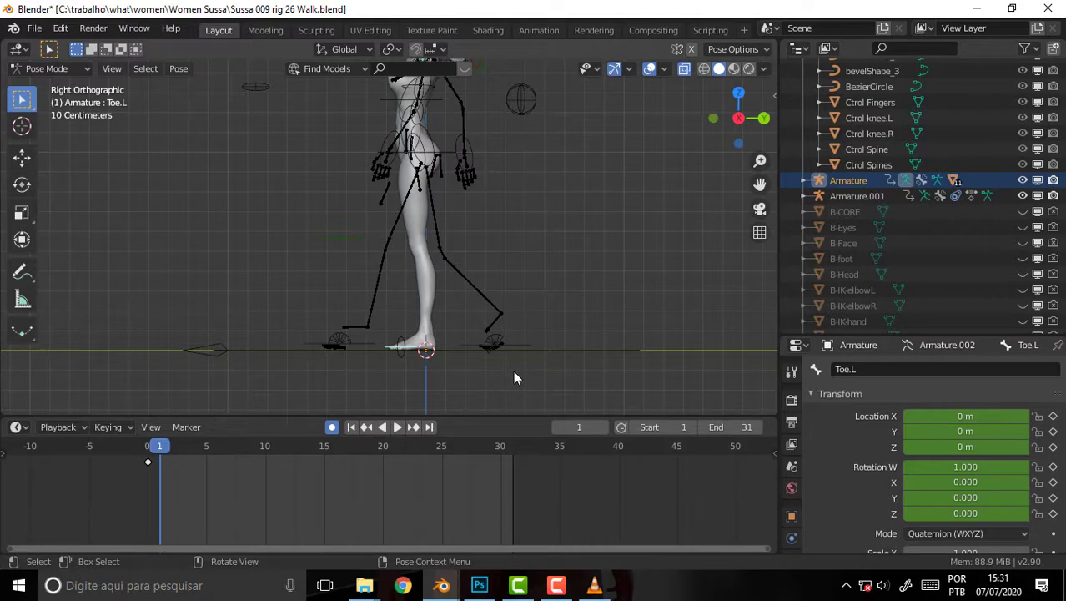
- Move Toe.L back and Toe.R forward to spread the feet into a stride at frame 1
key(g)
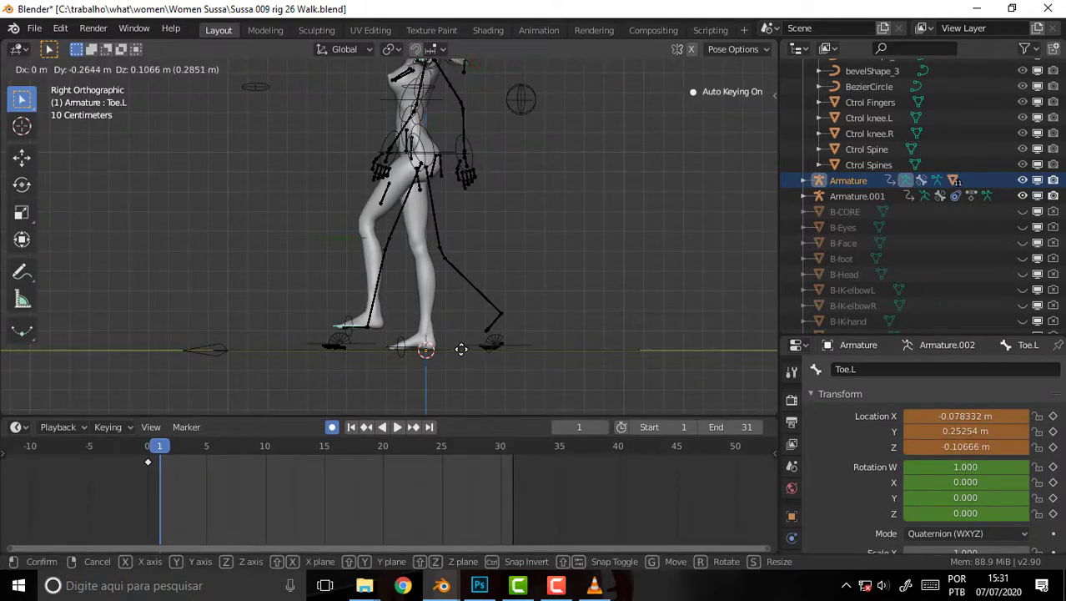
click(461, 349)
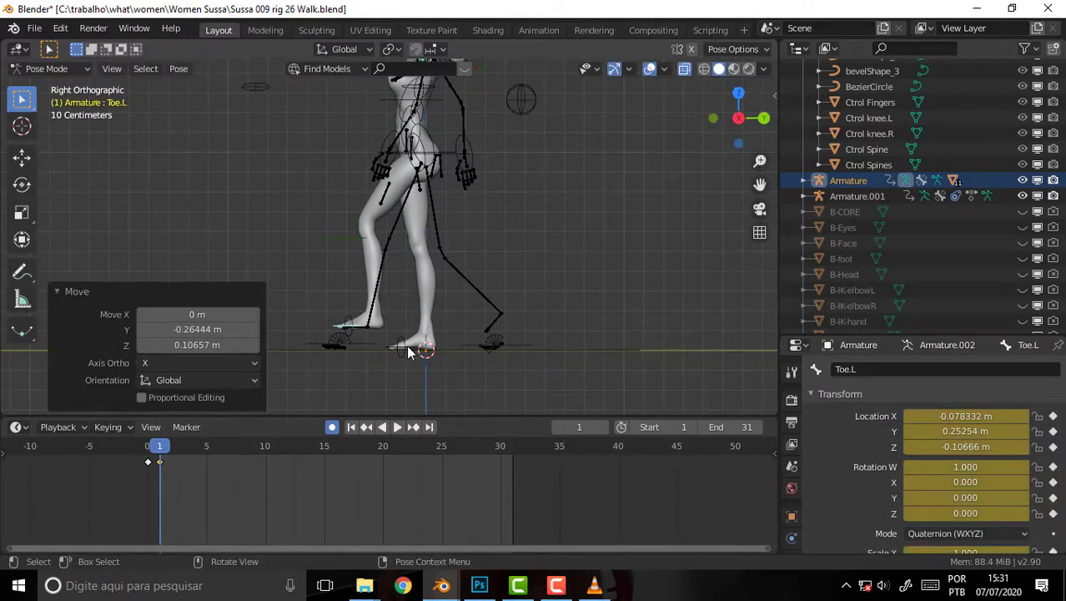
click(409, 352)
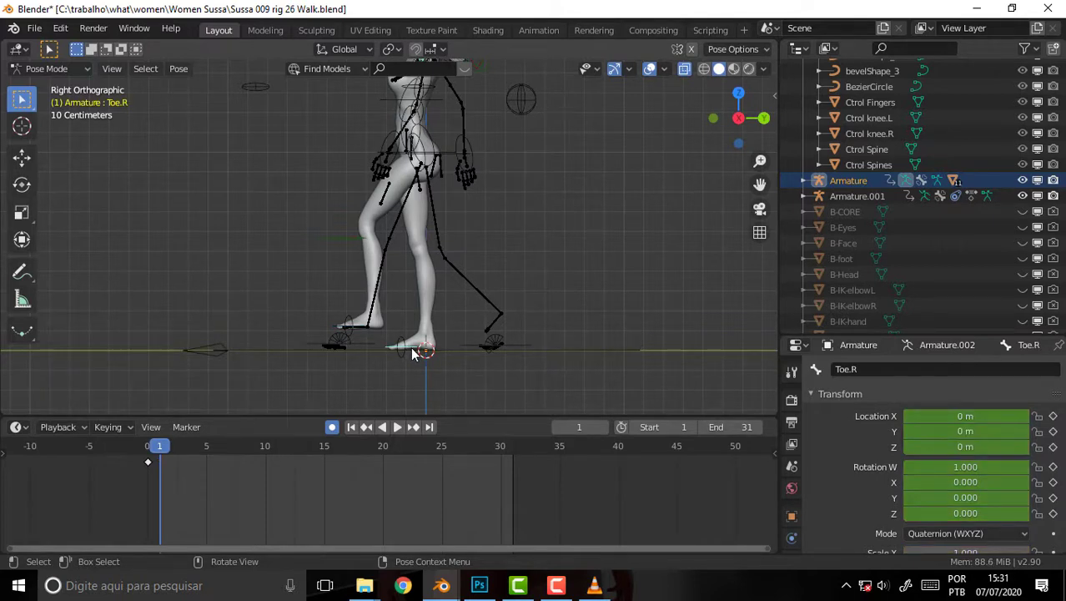
key(g)
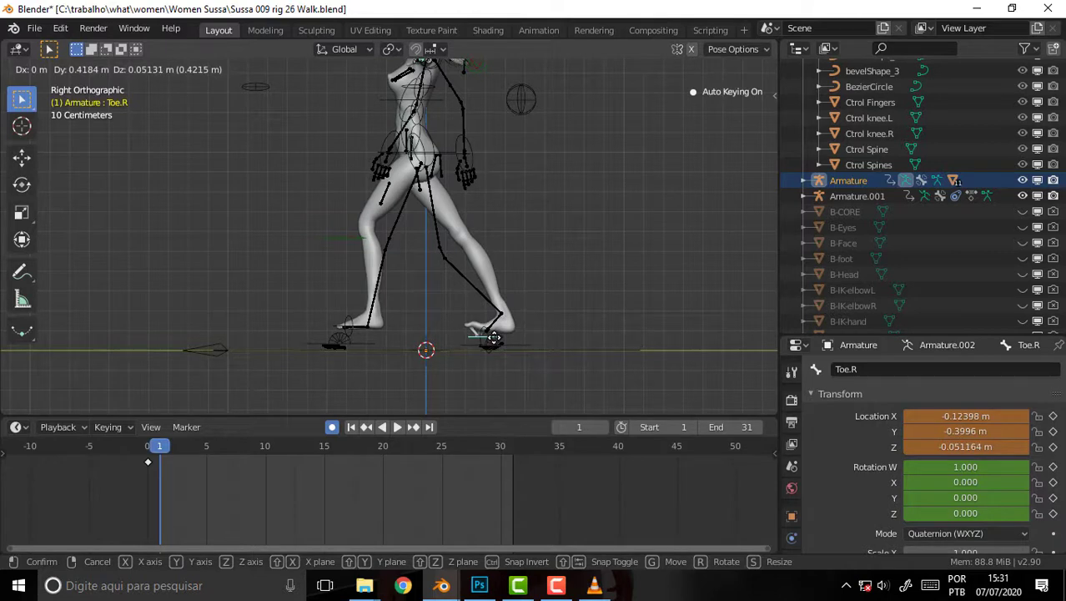
click(493, 337)
- Rotate Toe Pivot.R by -55° and preview the pose, ending back on frame 1
click(484, 340)
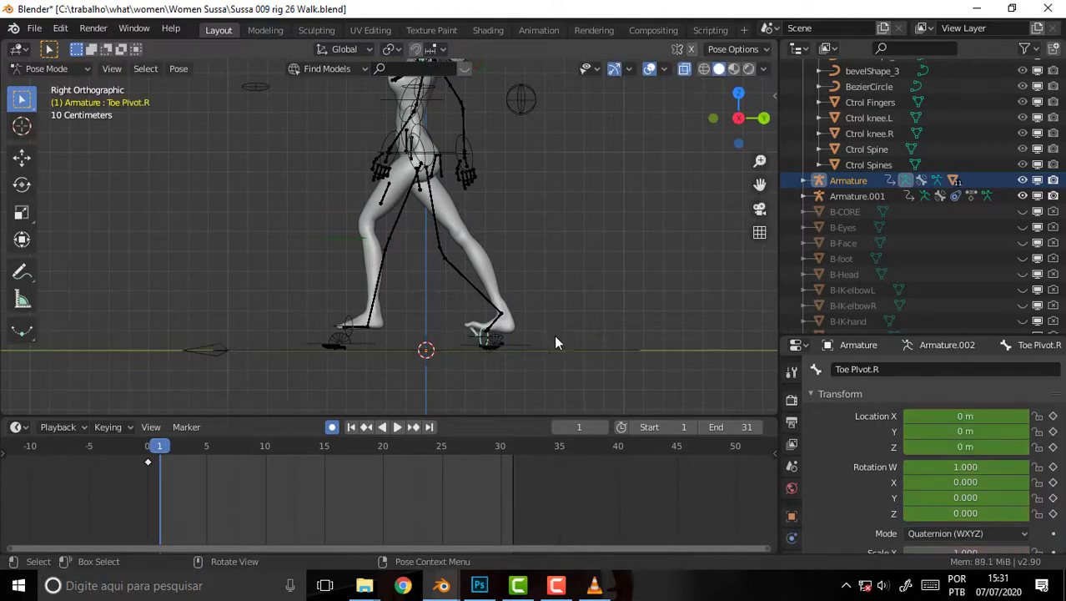
key(r)
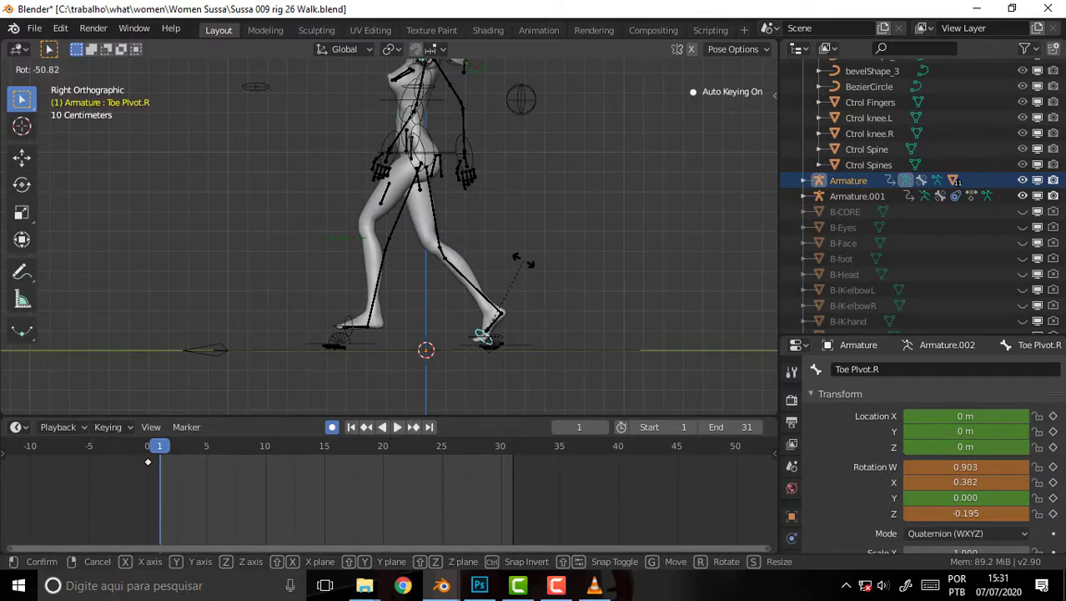
click(522, 259)
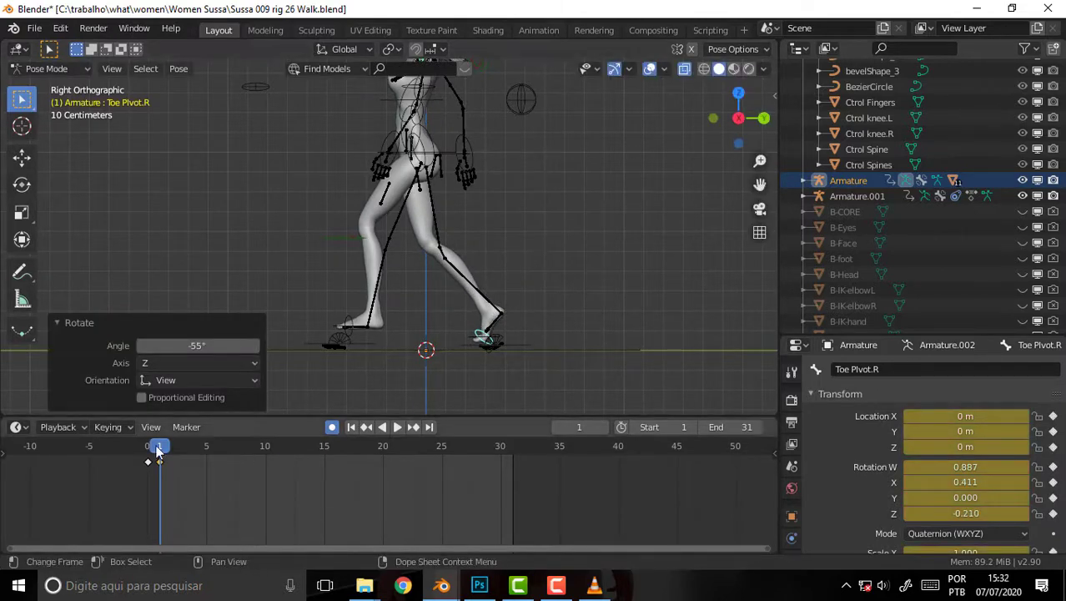
key(space)
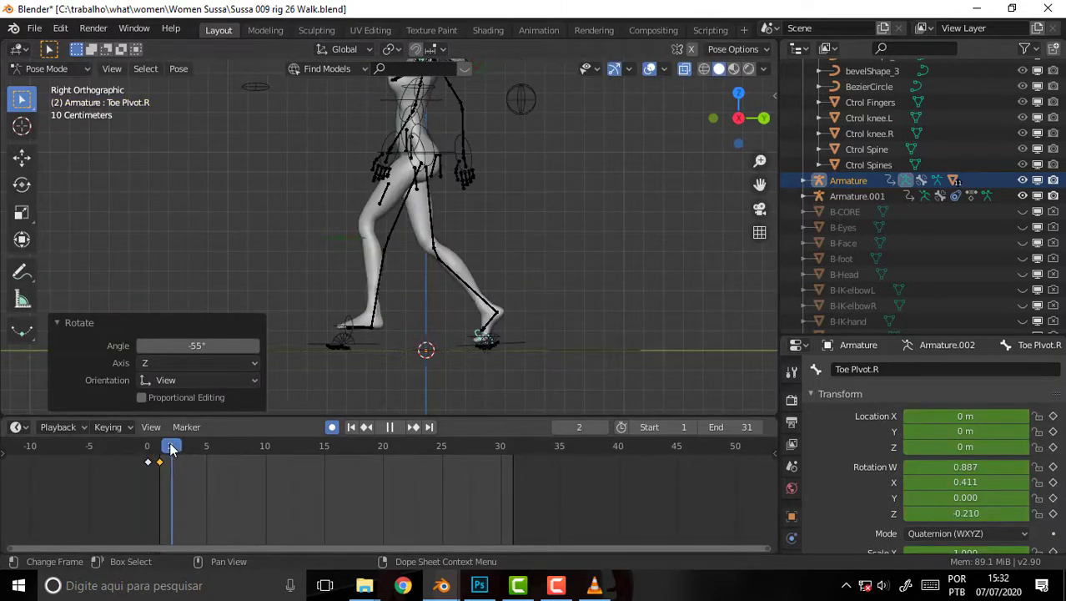
mouse_move(171, 449)
mouse_down()
mouse_move(148, 446)
mouse_move(161, 449)
mouse_up()
key(space)
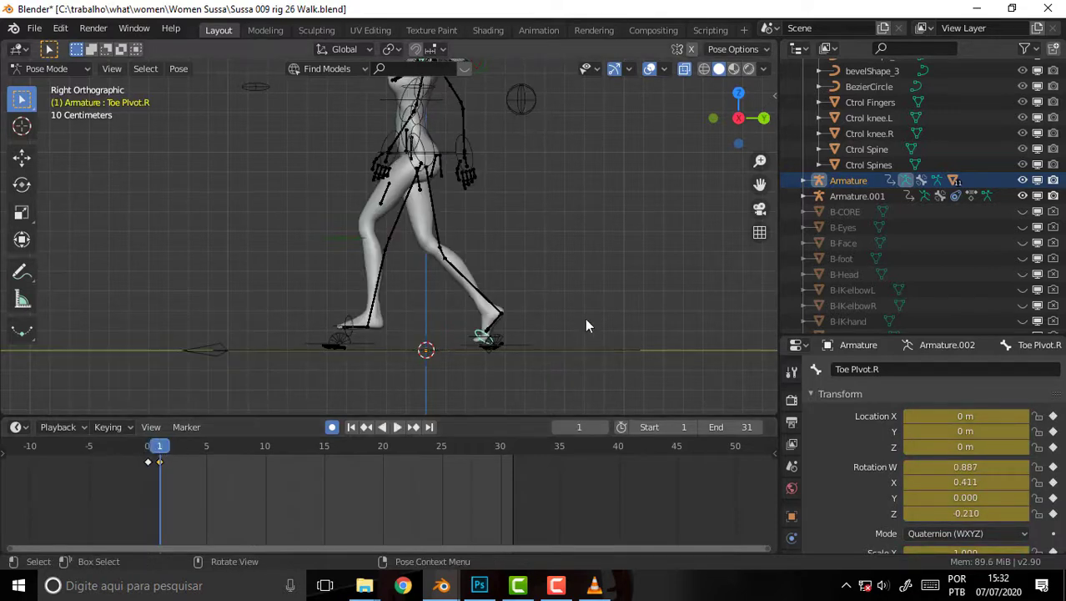
- From a front view, shift the left knee control along X at frame 1
mouse_move(580, 294)
middle_down()
mouse_move(663, 226)
mouse_move(724, 225)
middle_up()
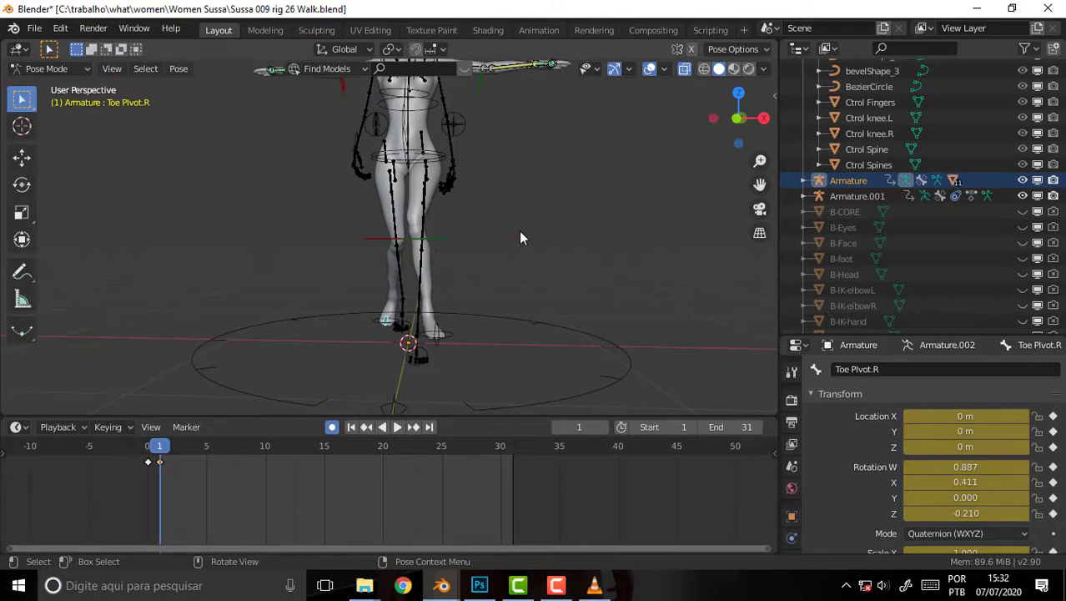
scroll(519, 230, up, 3)
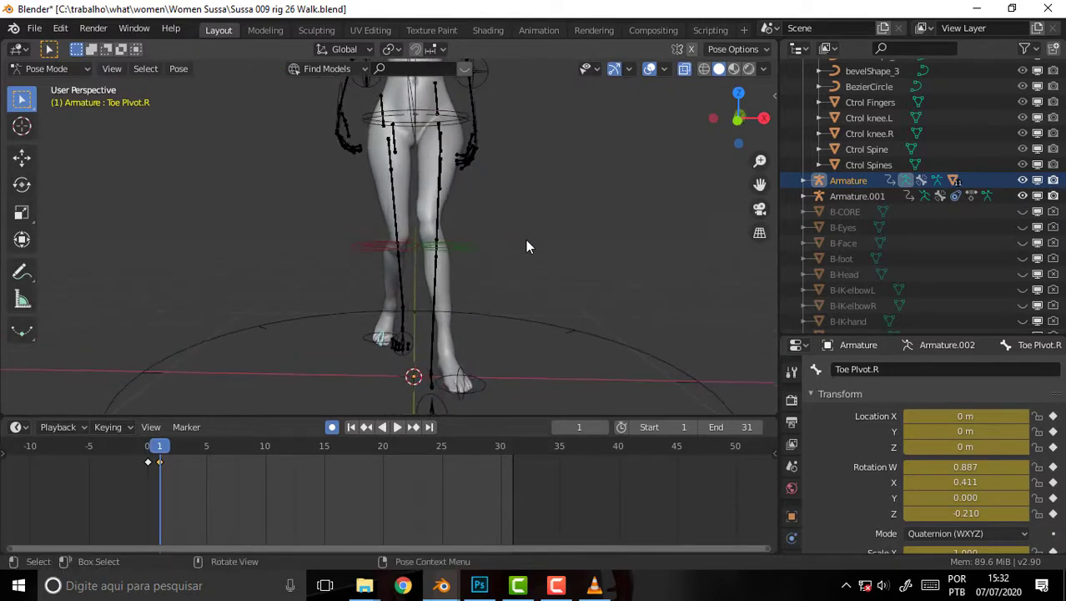
key(KP_1)
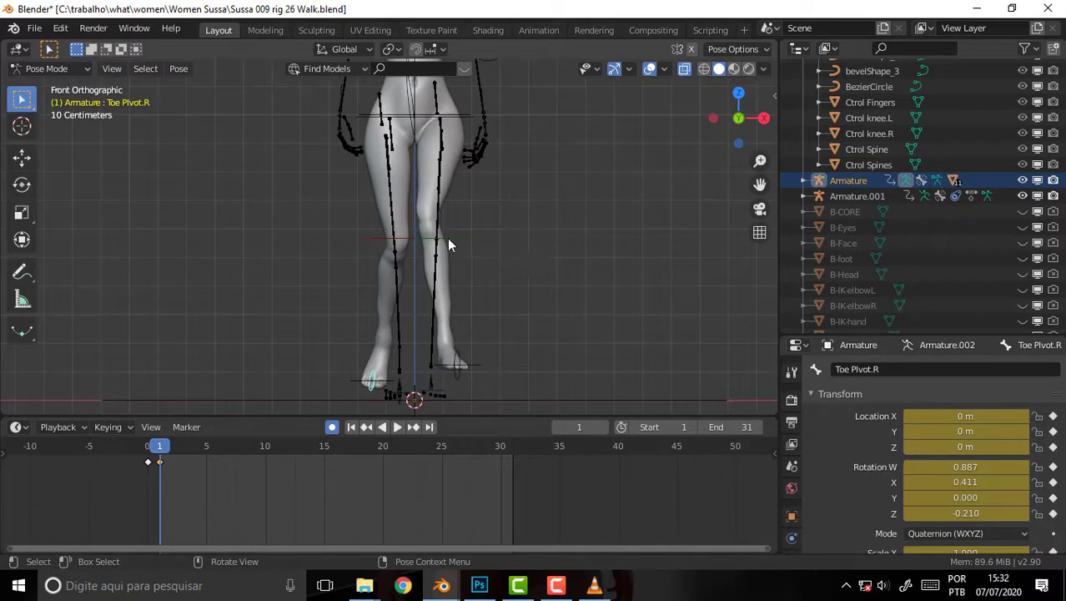
click(453, 240)
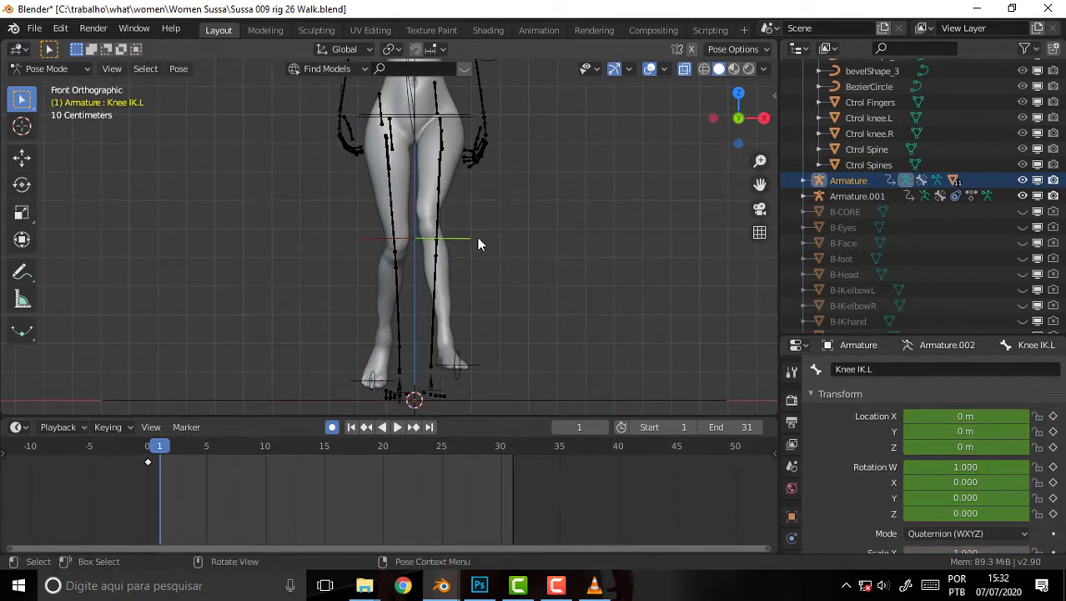
key(g)
key(x)
click(497, 238)
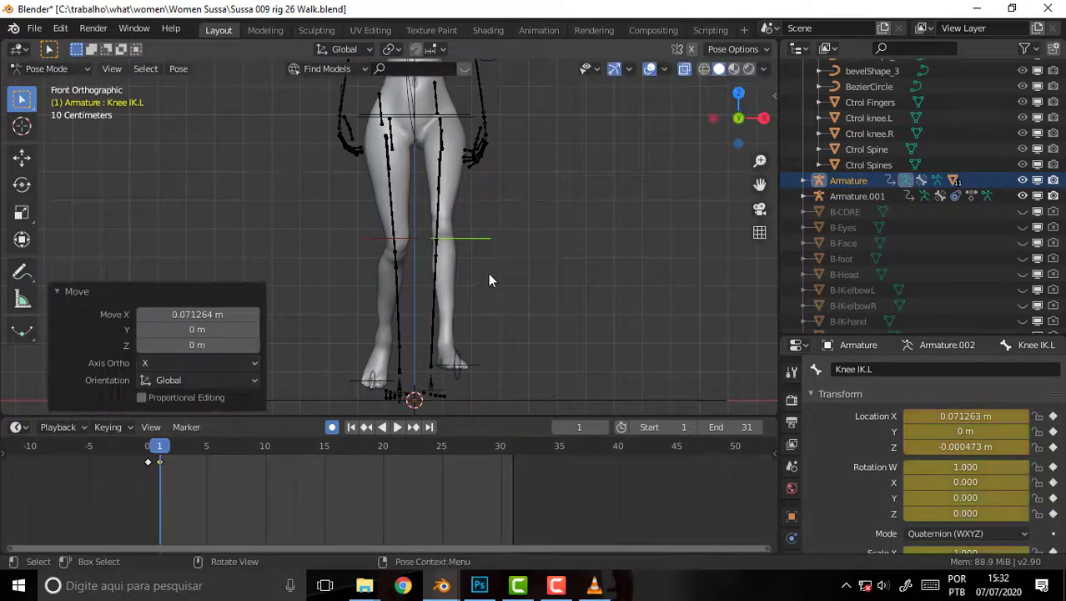
- Nudge the left and right toe controls sideways to spread the feet
click(473, 363)
key(g)
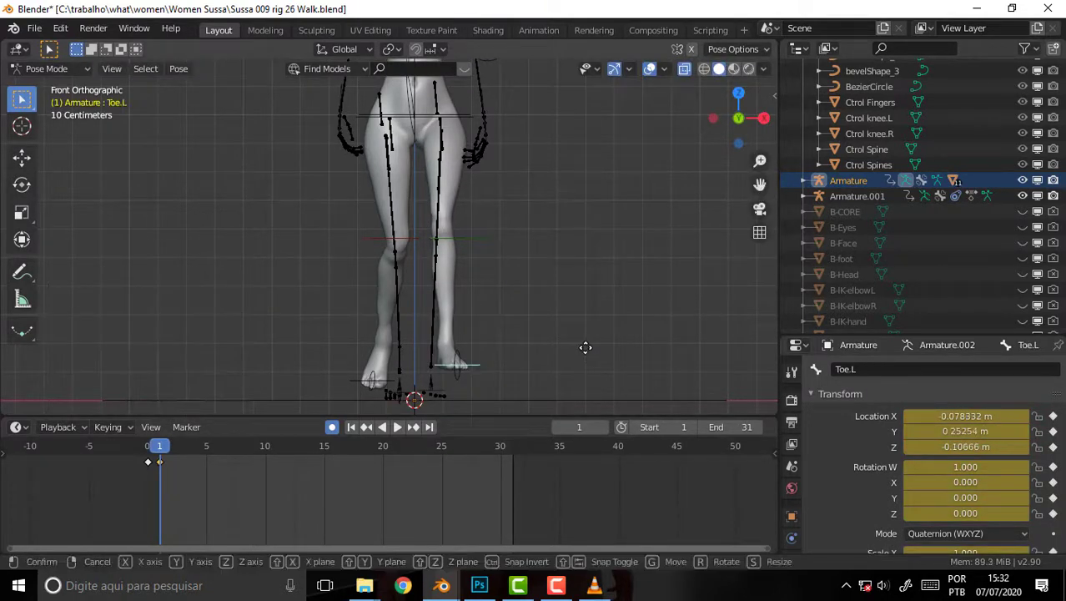
click(571, 347)
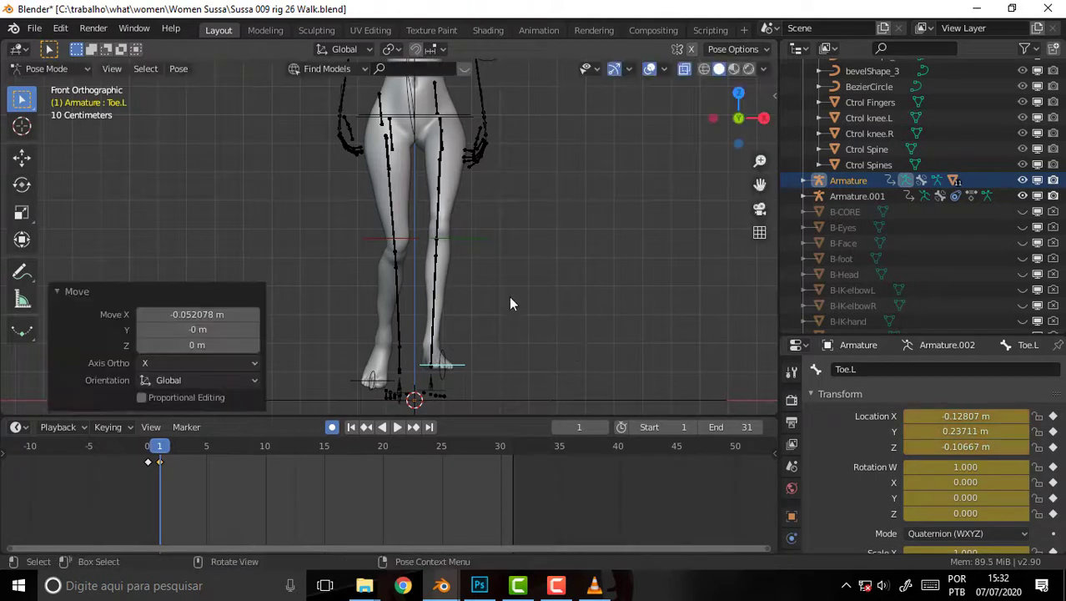
click(394, 387)
key(g)
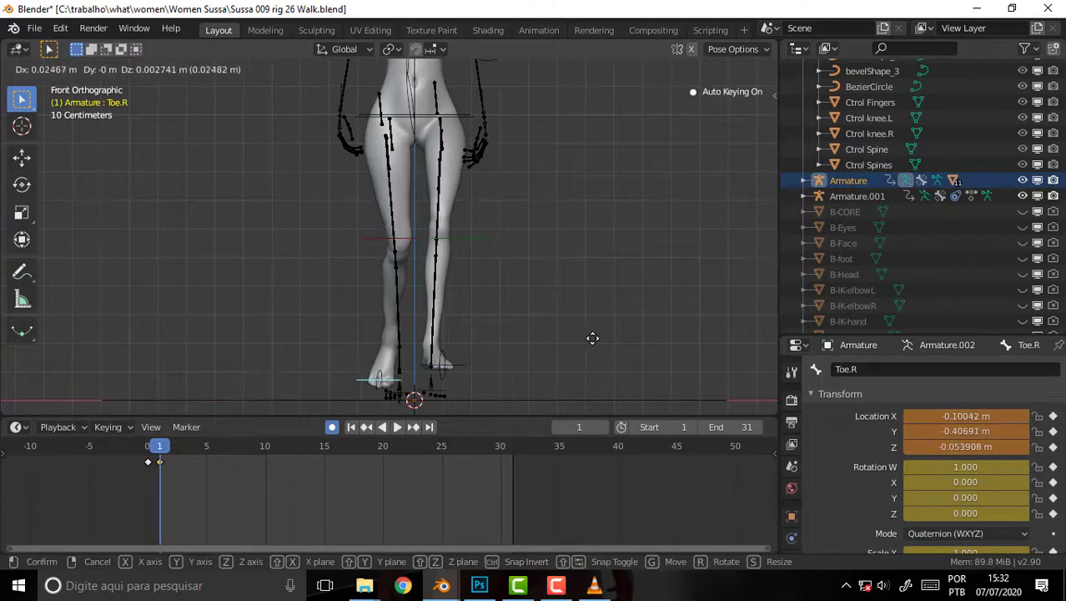
click(597, 339)
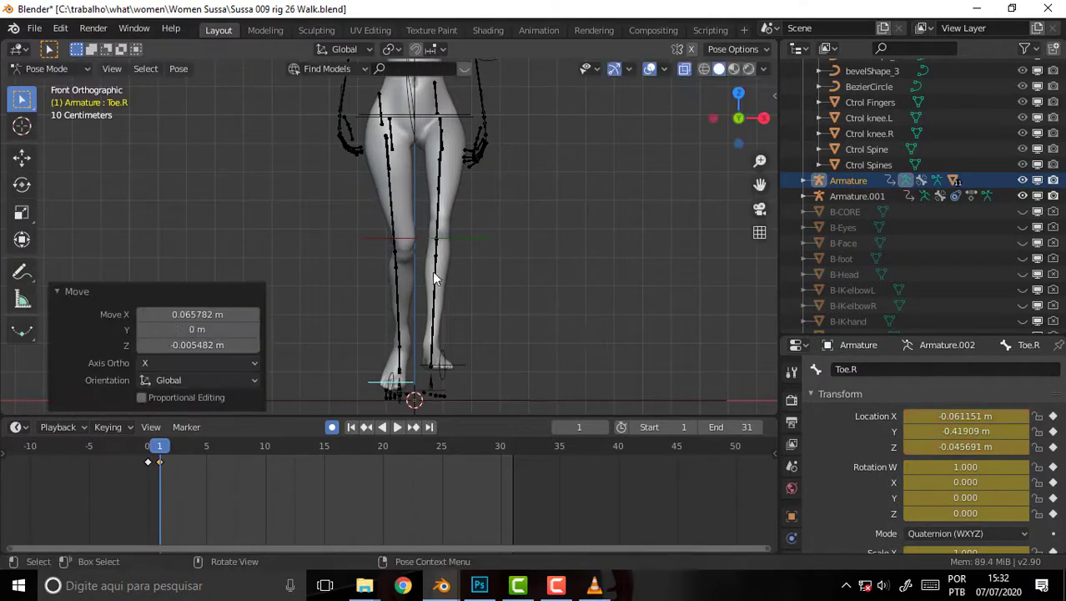
- Move the right knee control −0.211 m along X to complete the stride
click(401, 242)
key(g)
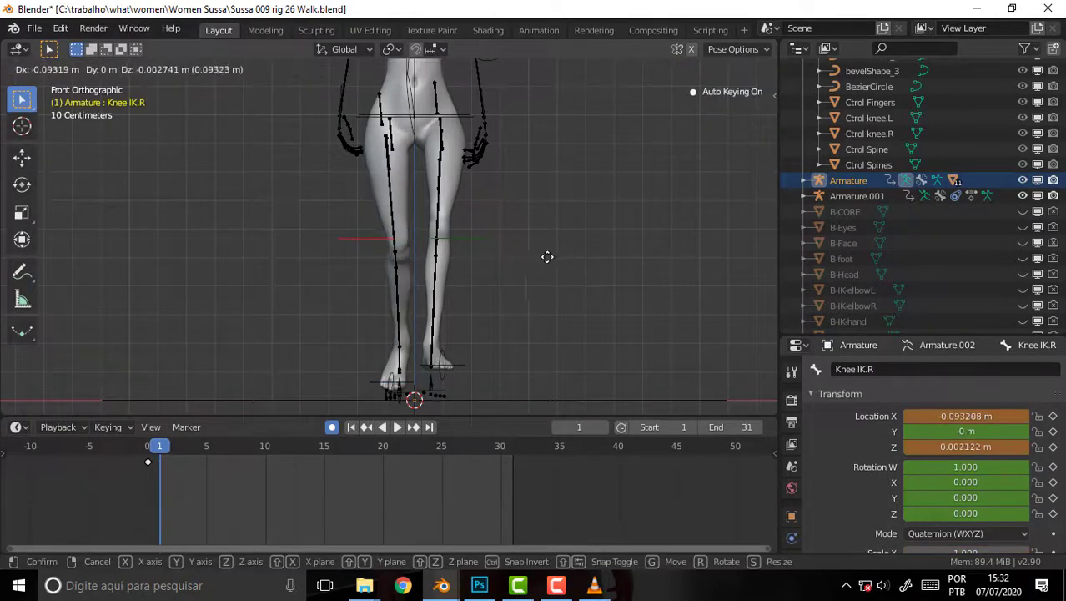
click(555, 250)
mouse_move(555, 250)
middle_down()
mouse_move(387, 254)
mouse_move(380, 269)
mouse_move(356, 270)
middle_up()
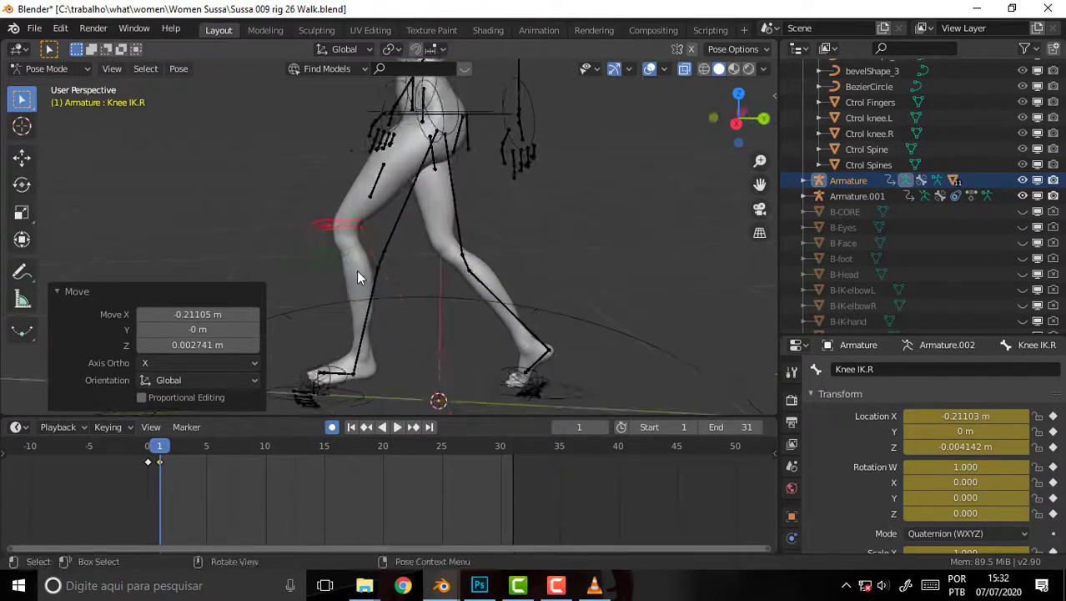
click(148, 457)
click(159, 458)
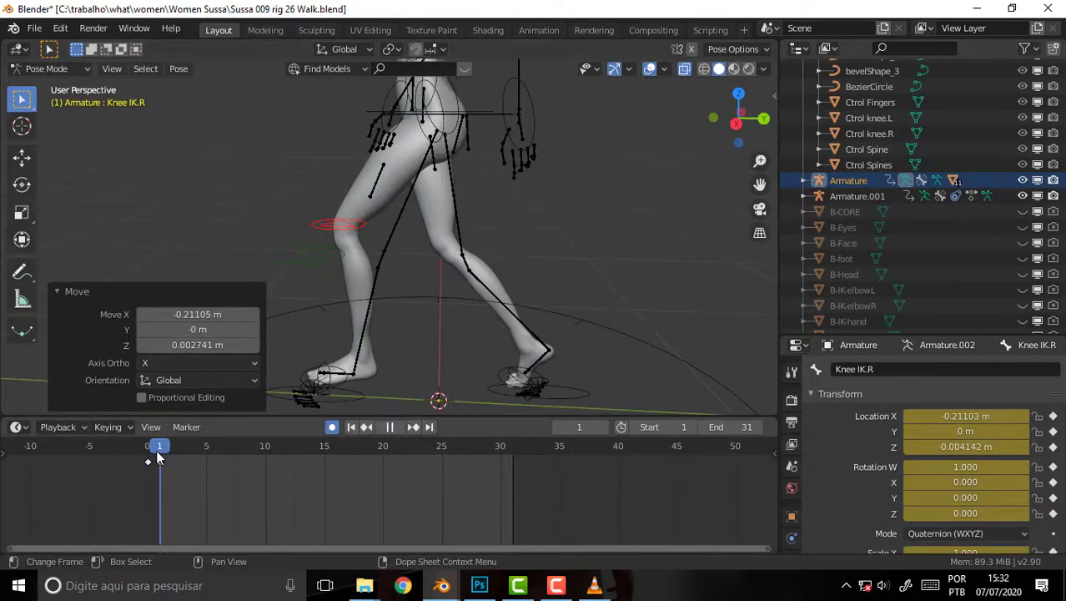
click(556, 585)
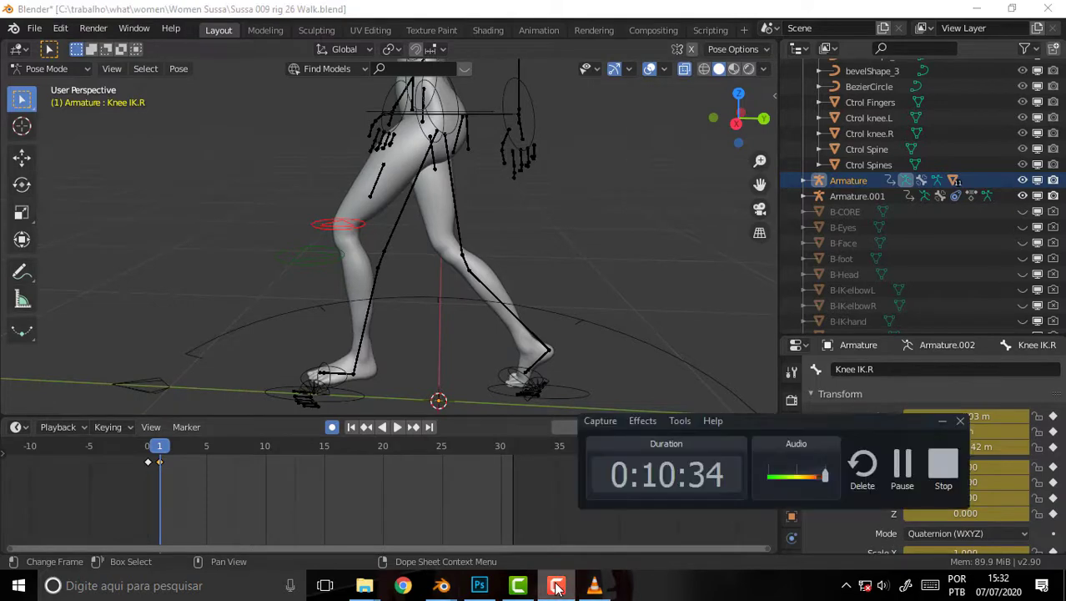
click(556, 585)
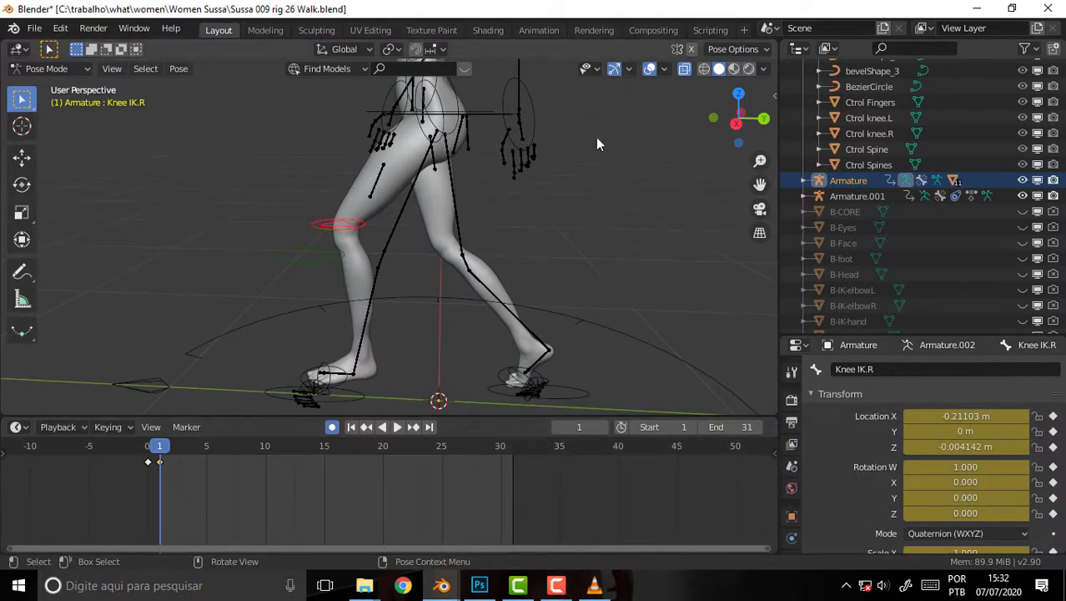
middle_drag(597, 144, 716, 211)
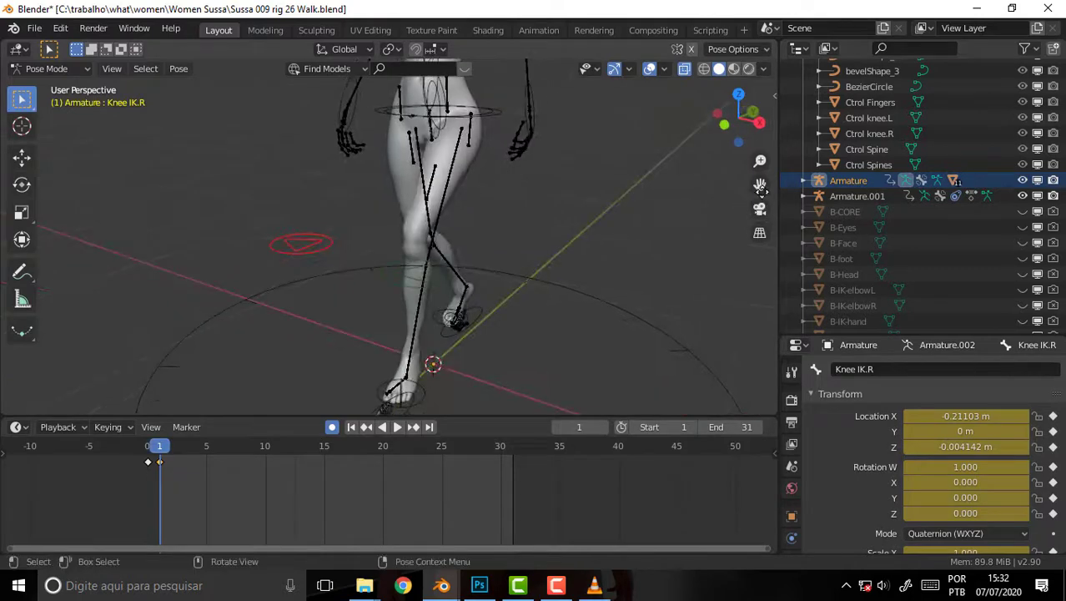
drag(760, 185, 592, 207)
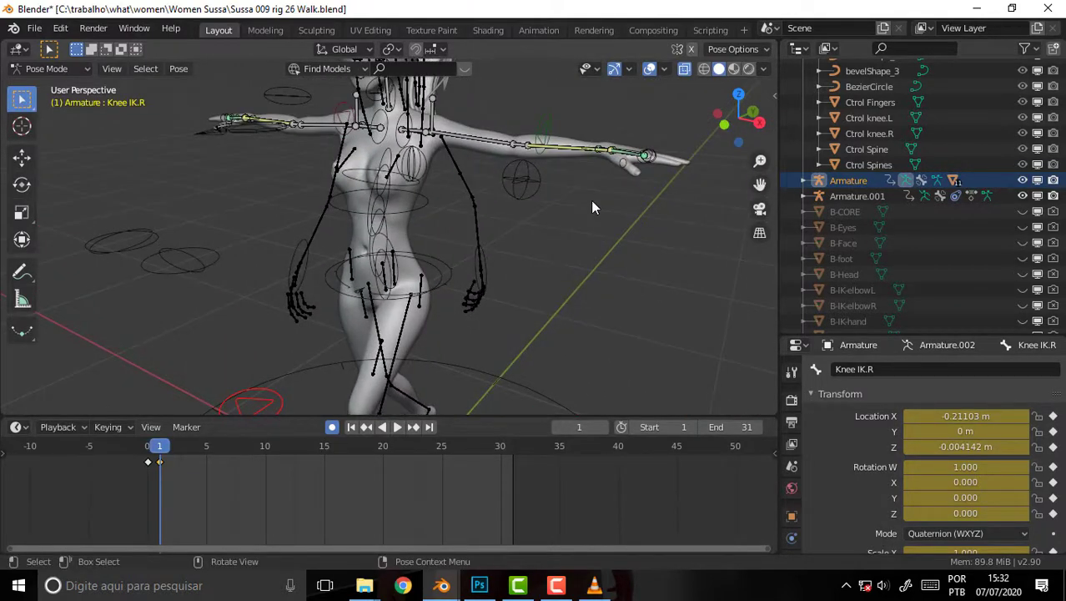
mouse_move(593, 207)
middle_down()
mouse_move(648, 200)
mouse_move(592, 203)
middle_up()
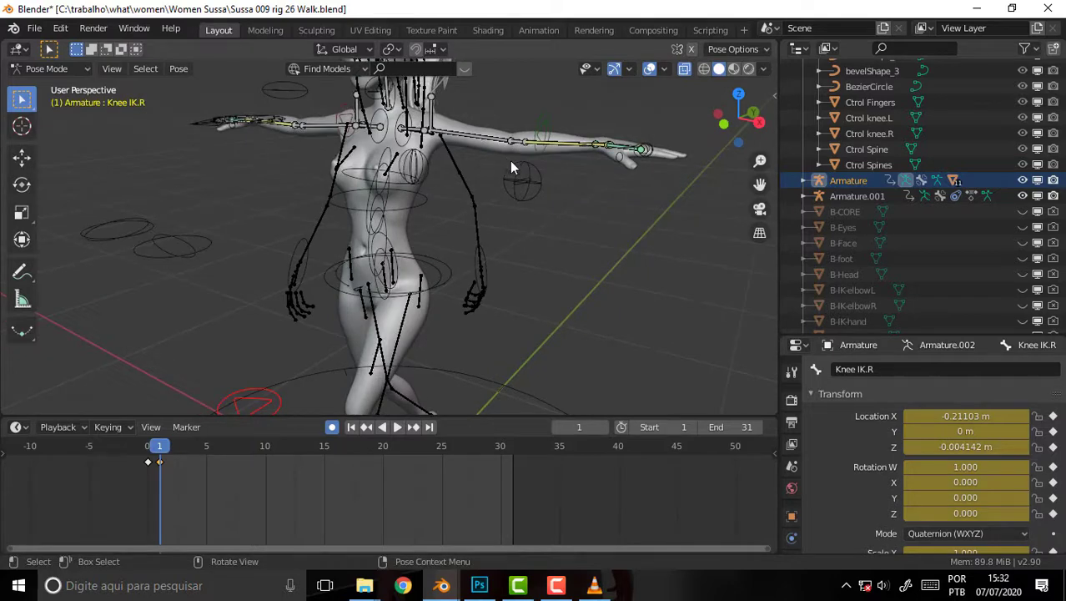
- Rotate the left shoulder control to lower the arm out of the T-pose
click(432, 121)
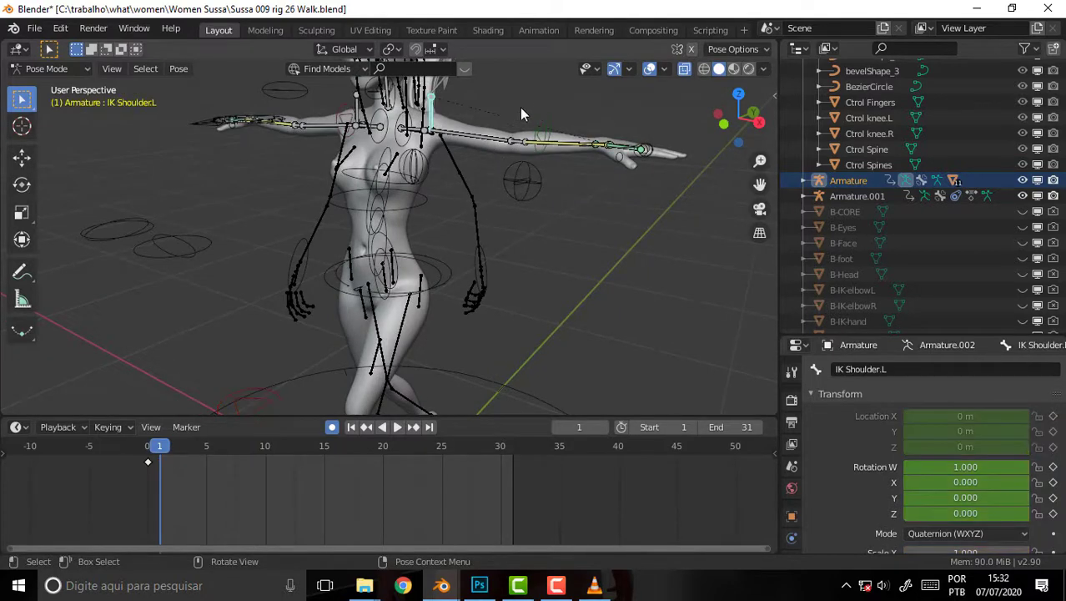
middle_drag(539, 104, 575, 99)
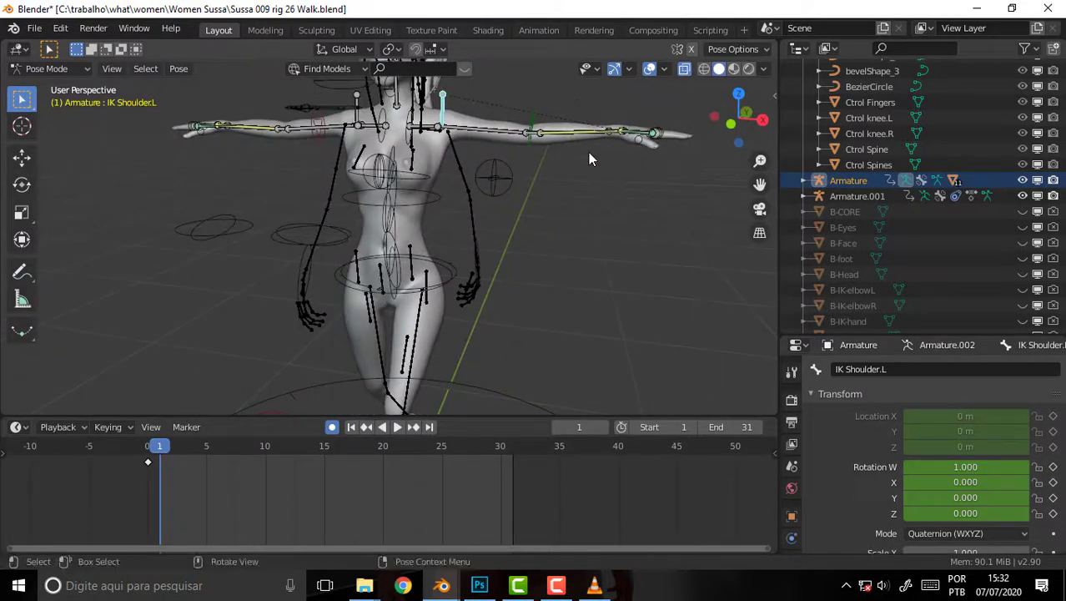
key(r)
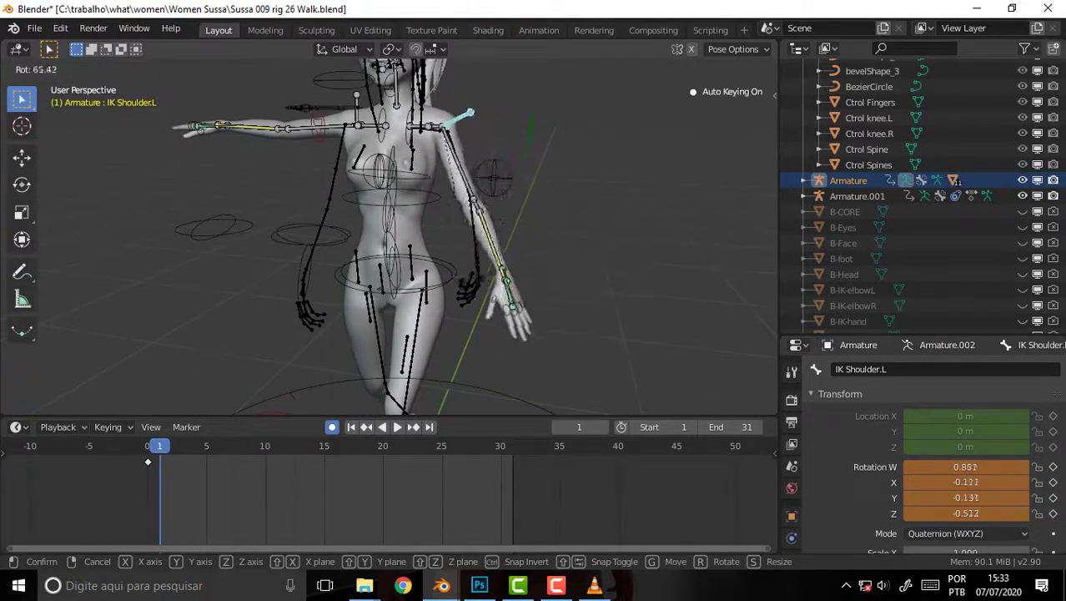
click(480, 285)
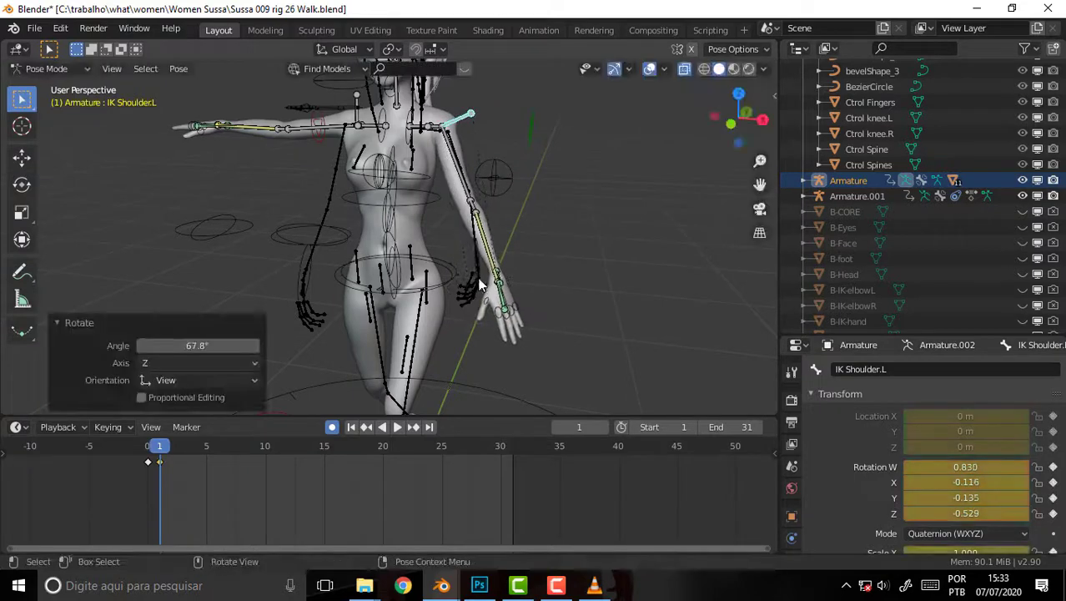
- From a side view, rotate the left arm so it swings forward
middle_drag(479, 285, 395, 248)
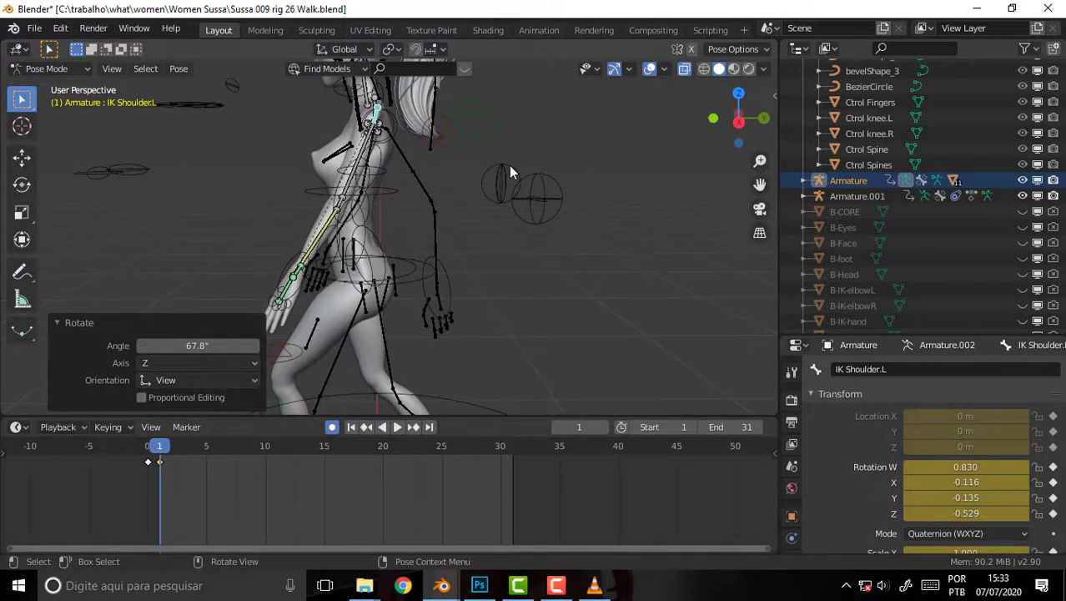
key(r)
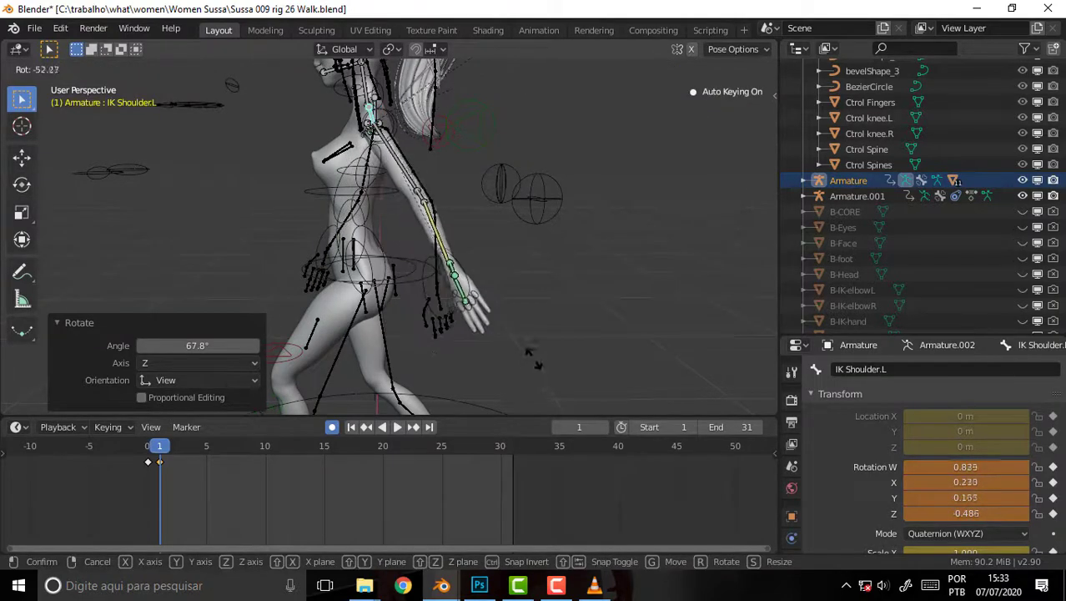
click(434, 292)
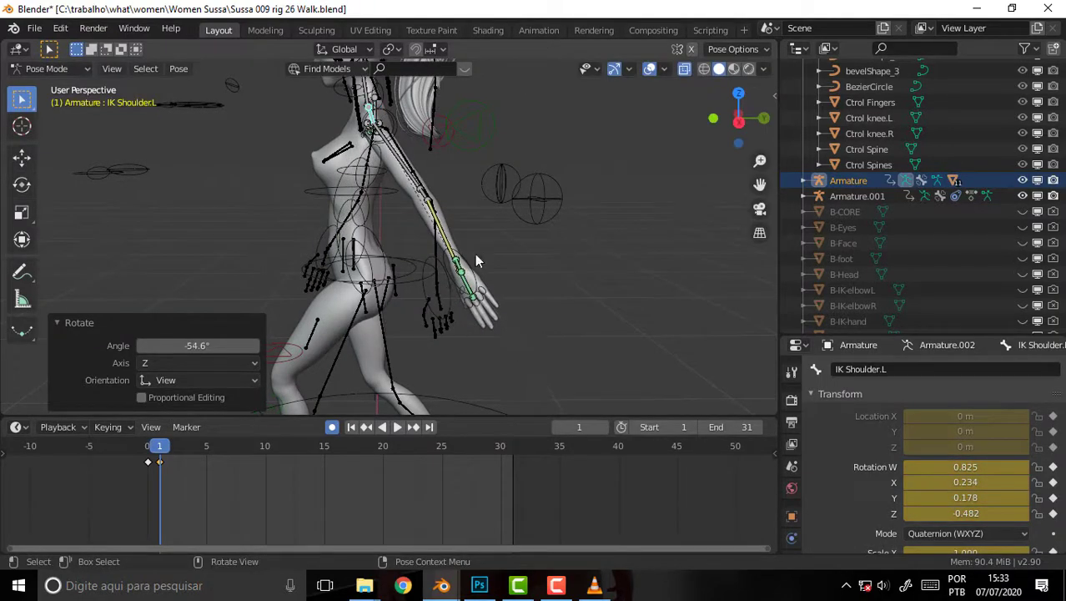
click(474, 277)
- Move the left hand beside the hip and twist it −43.6° around its local Y axis
key(g)
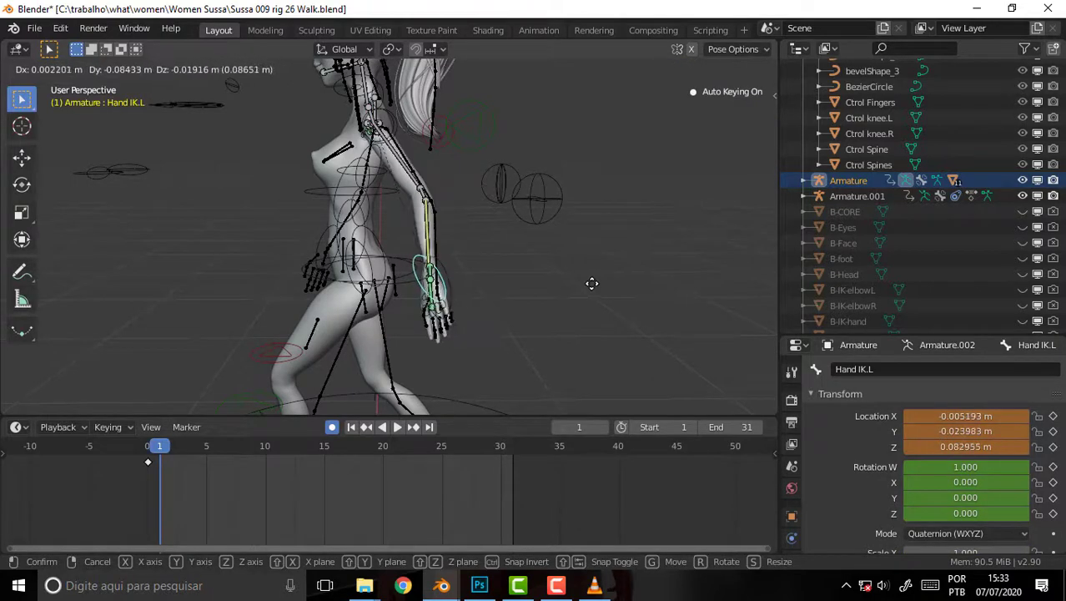
click(564, 284)
middle_drag(556, 265, 672, 245)
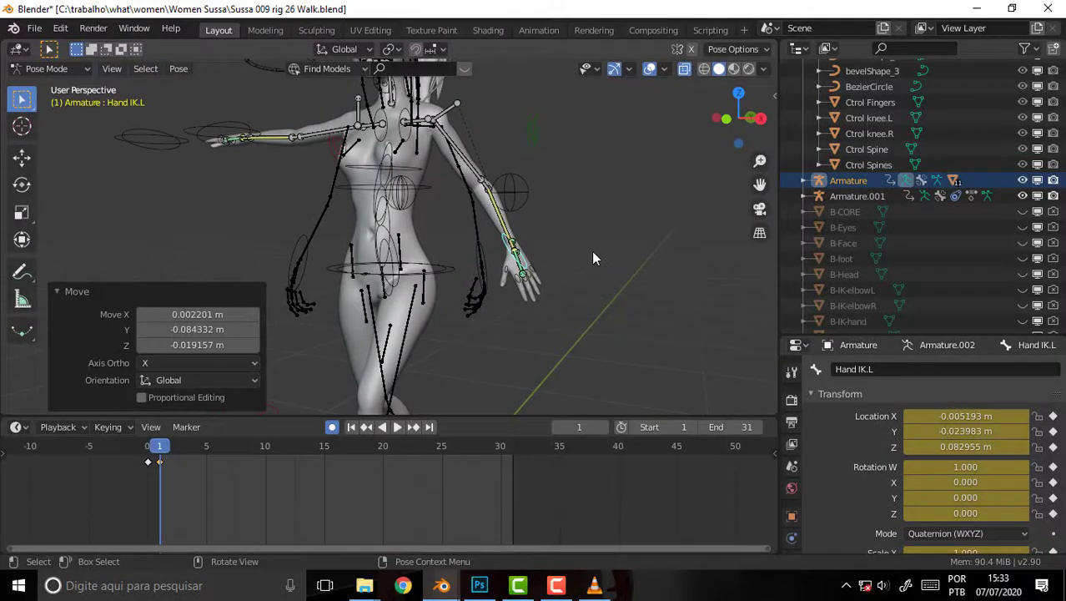
key(r)
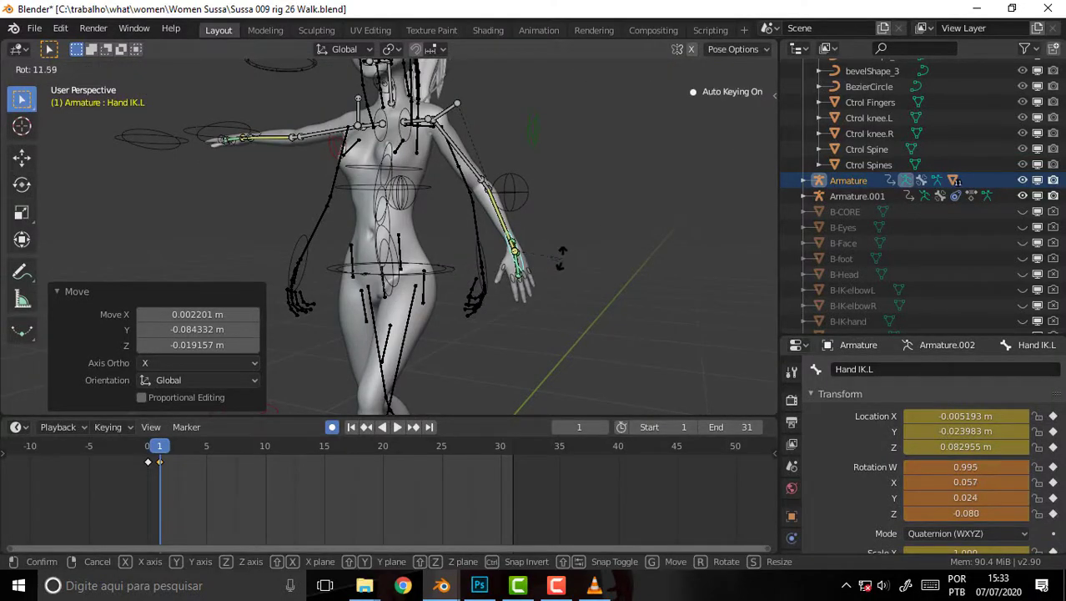
click(561, 258)
key(r)
key(y)
key(y)
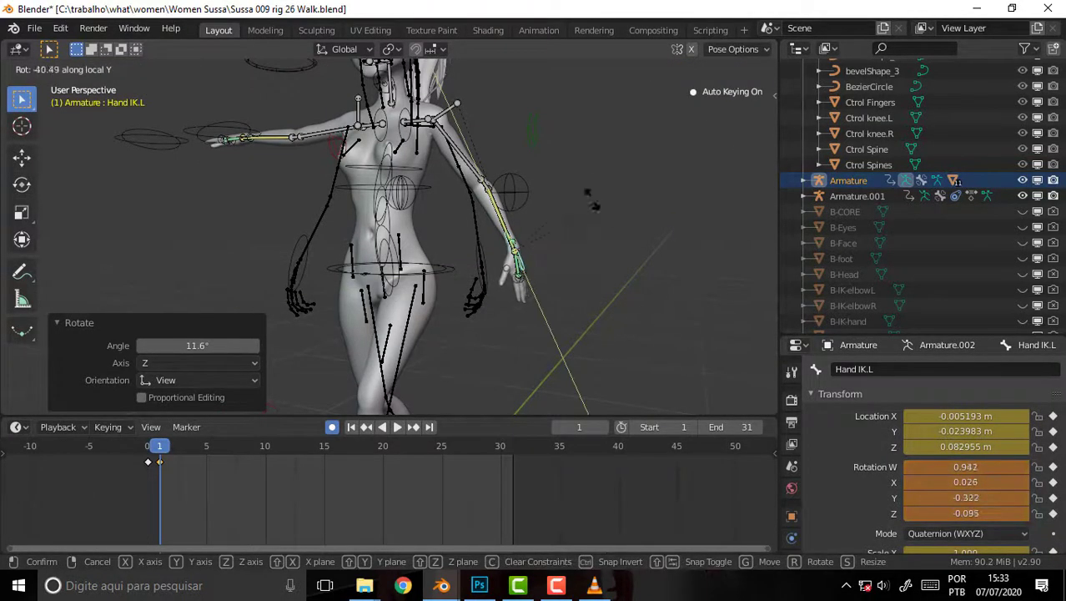
click(582, 225)
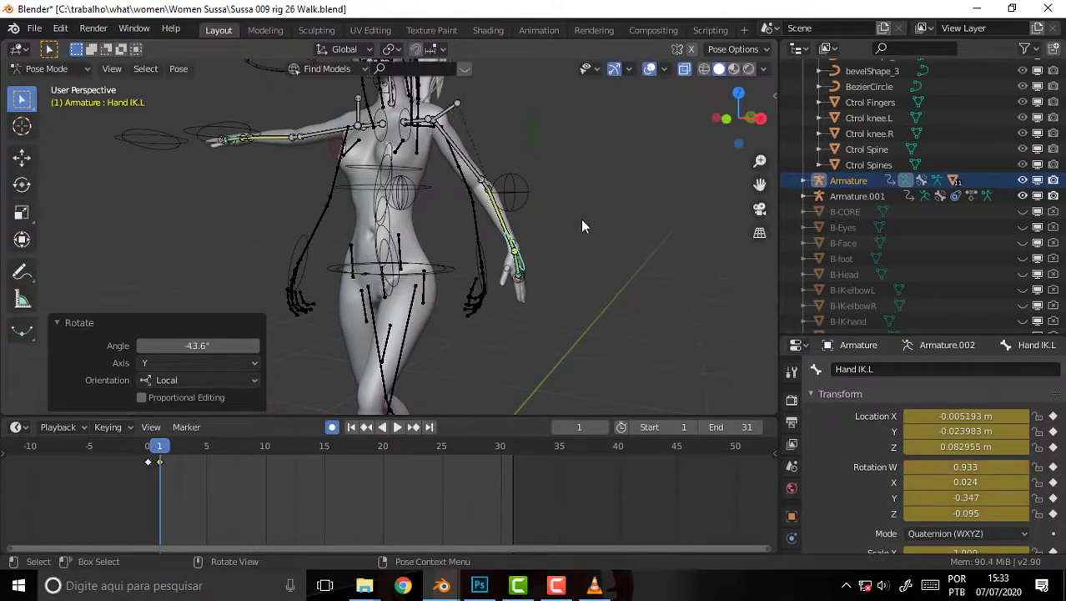
- Fine-tune the left hand's position, then play and stop the animation to check the pose
key(g)
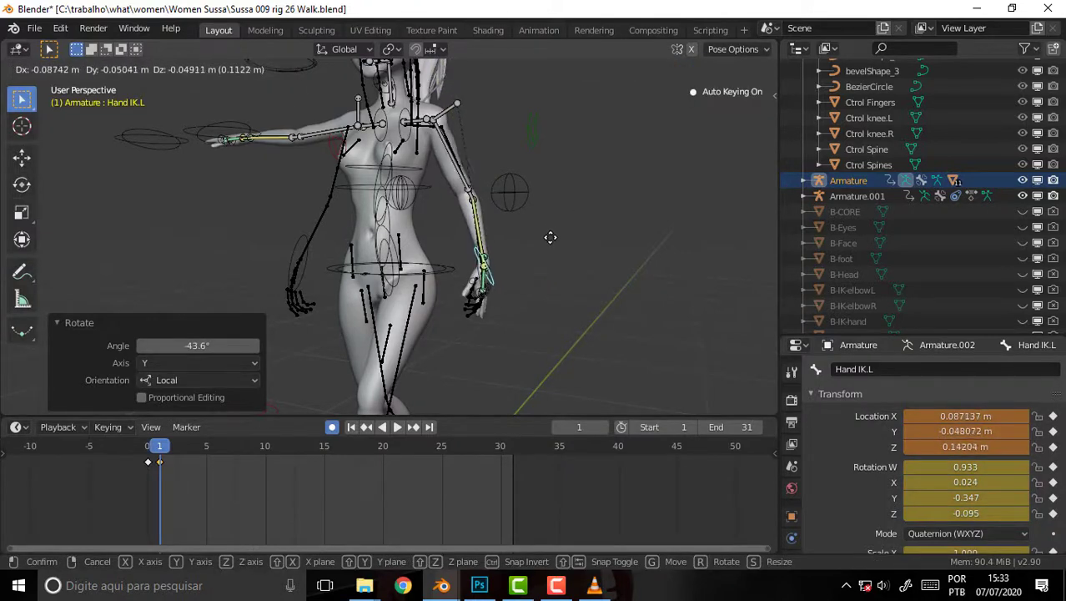
click(551, 235)
mouse_move(578, 194)
middle_down()
mouse_move(441, 221)
mouse_move(405, 215)
mouse_move(513, 236)
middle_up()
key(space)
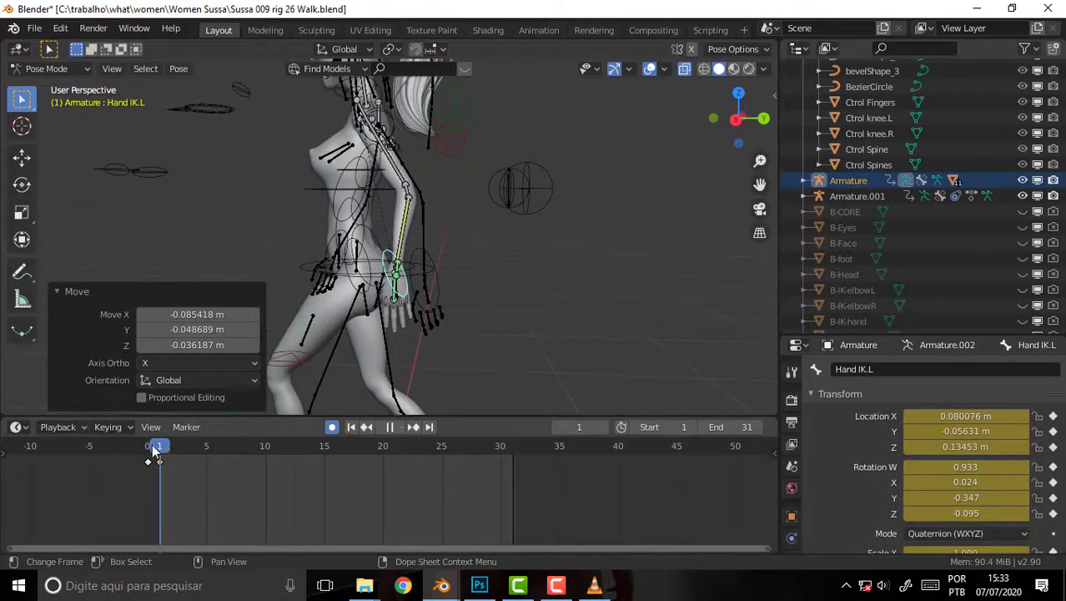
key(space)
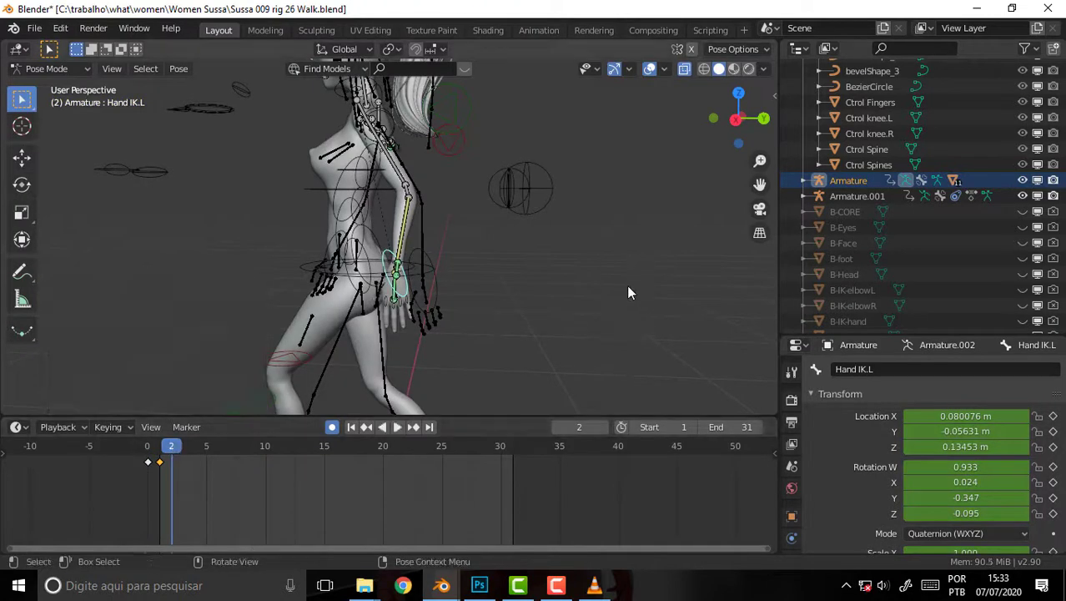